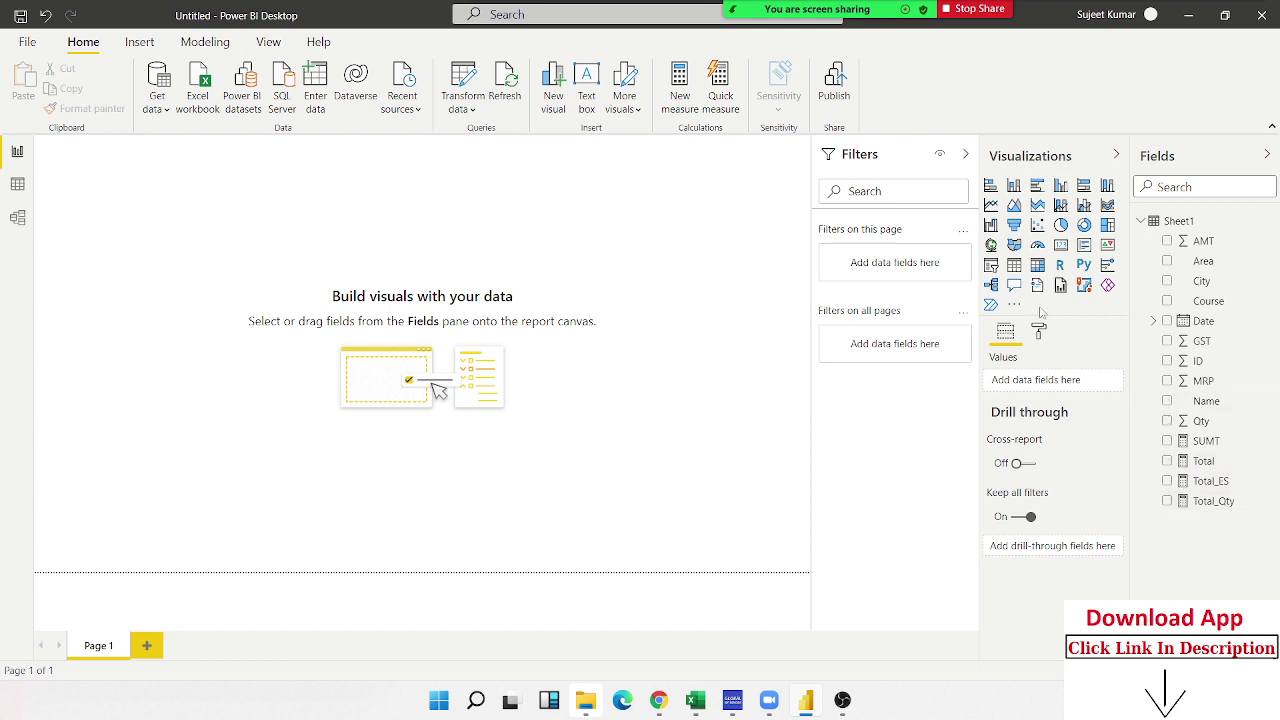
- Place a blank card visual at the page's top-left, discarding an accidental table
left_click(1014, 268)
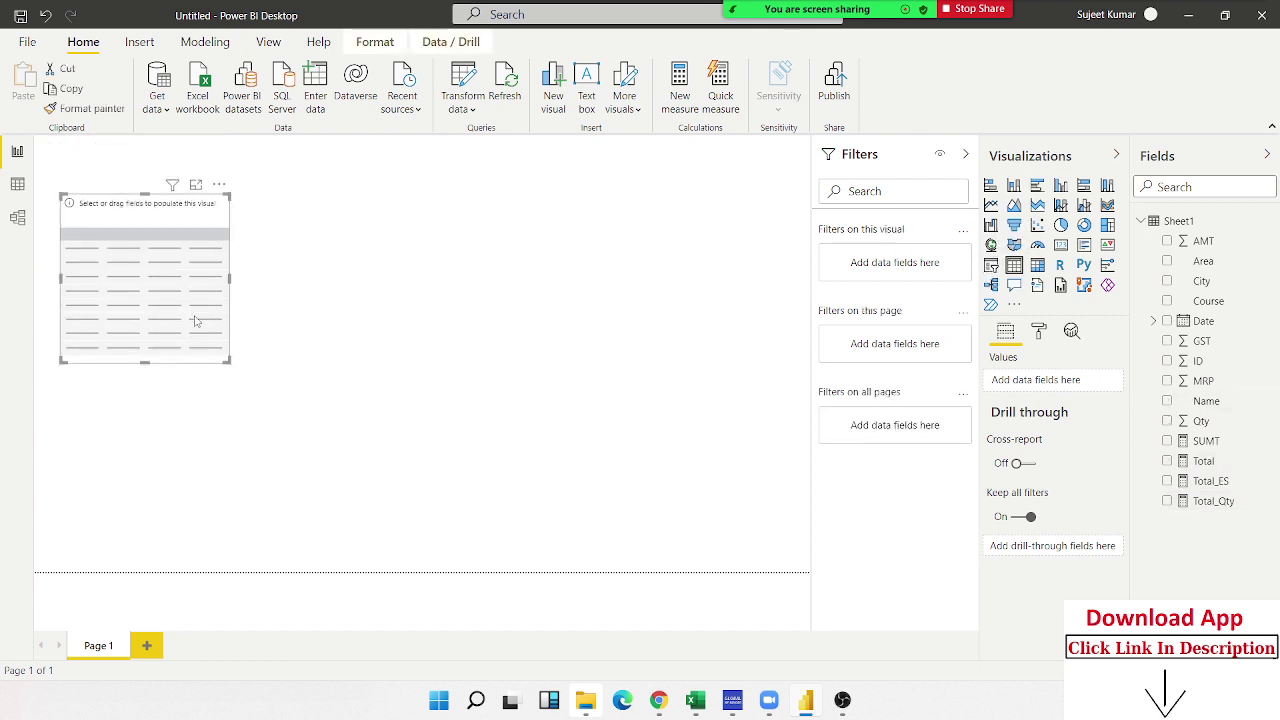
key("Delete")
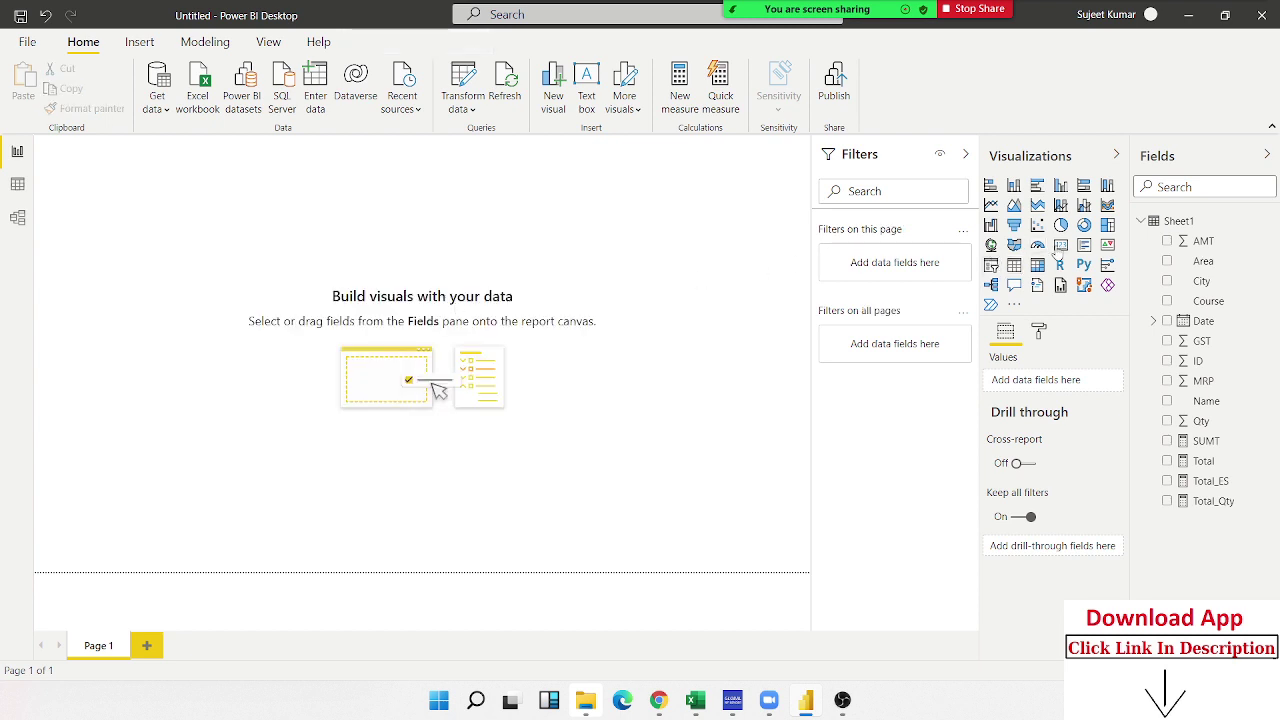
left_click(1042, 256)
left_click_drag(171, 249, 219, 305)
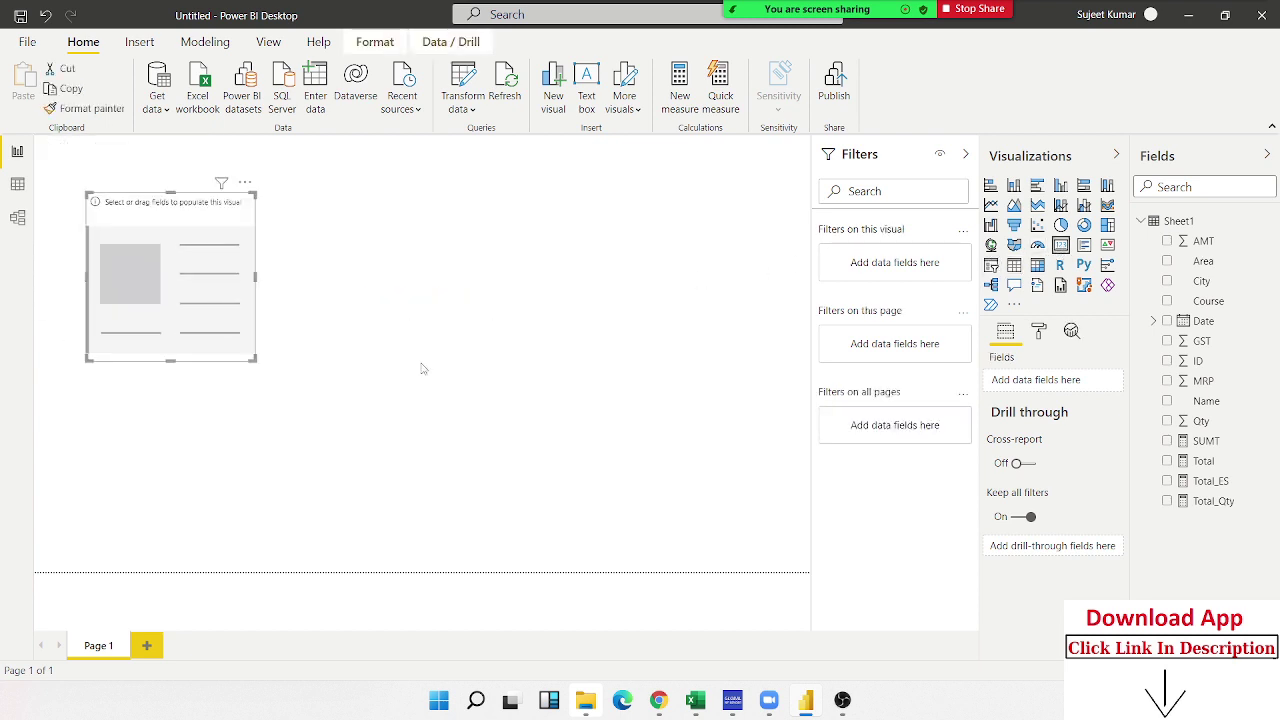
- Fill the card with the Total_Qty measure so it shows 38K
left_click(1204, 462)
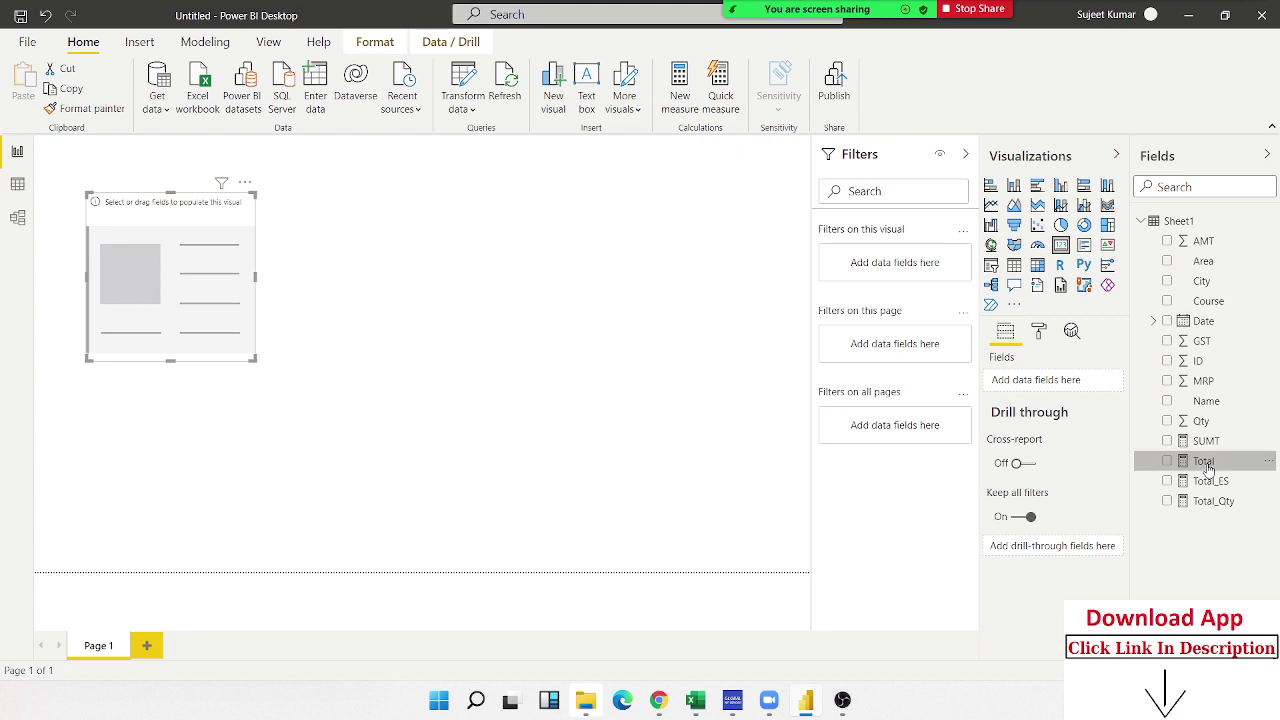
left_click(1210, 502)
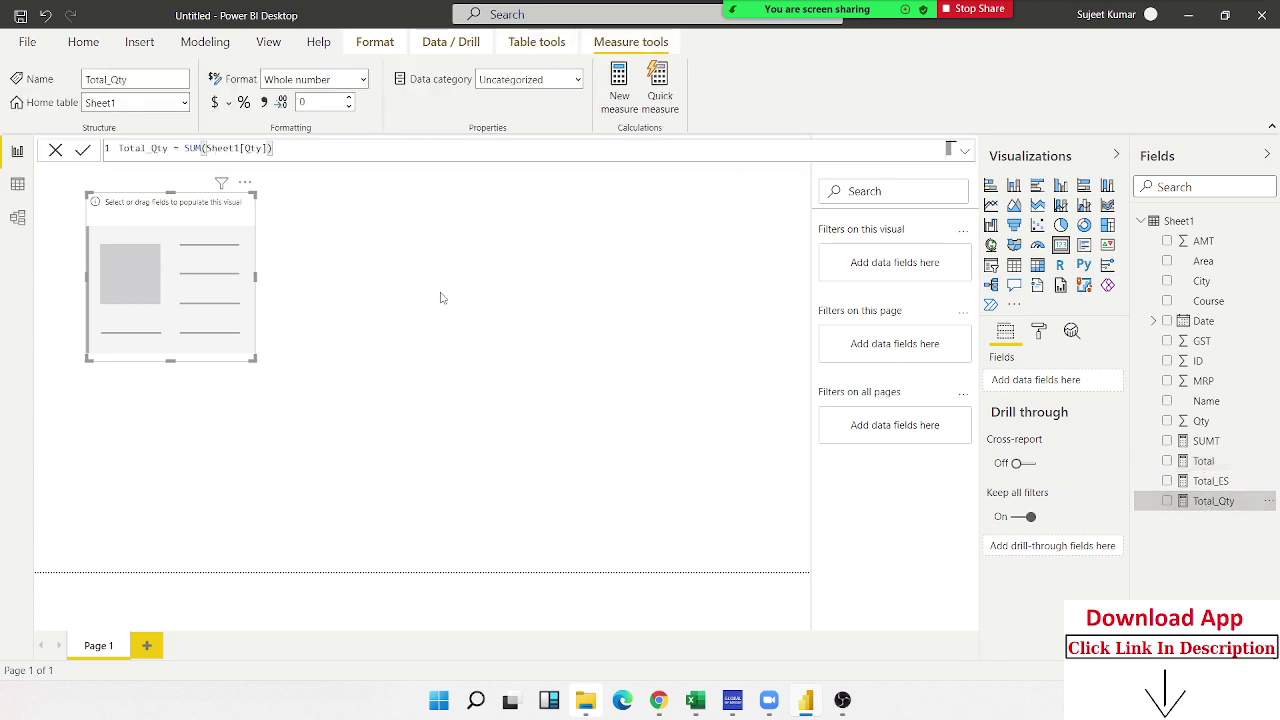
left_click_drag(1200, 505, 192, 310)
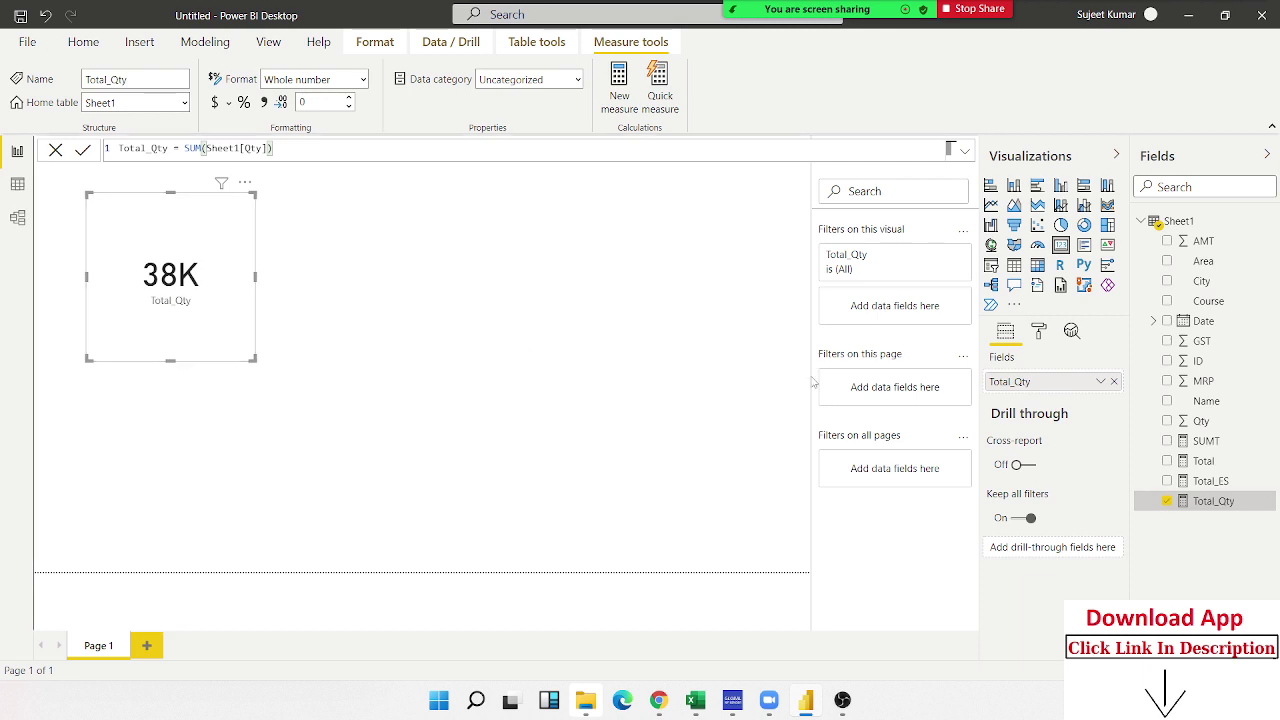
left_click(717, 254)
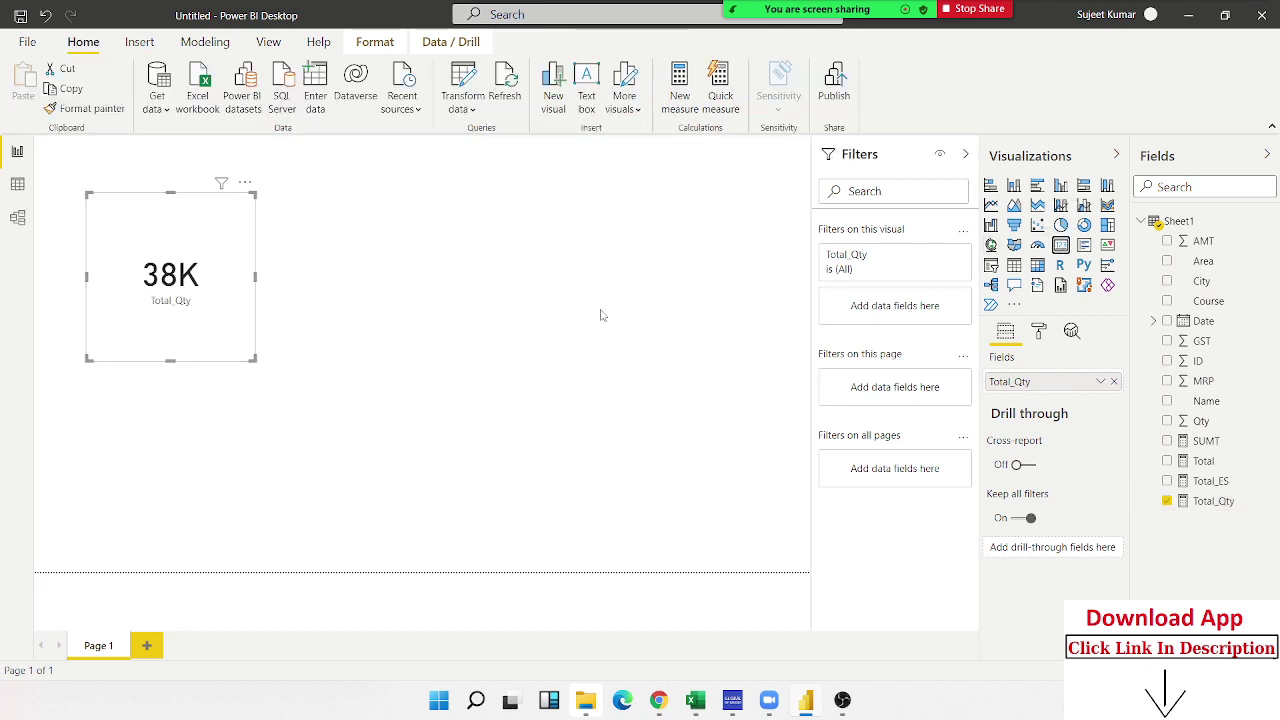
left_click(547, 314)
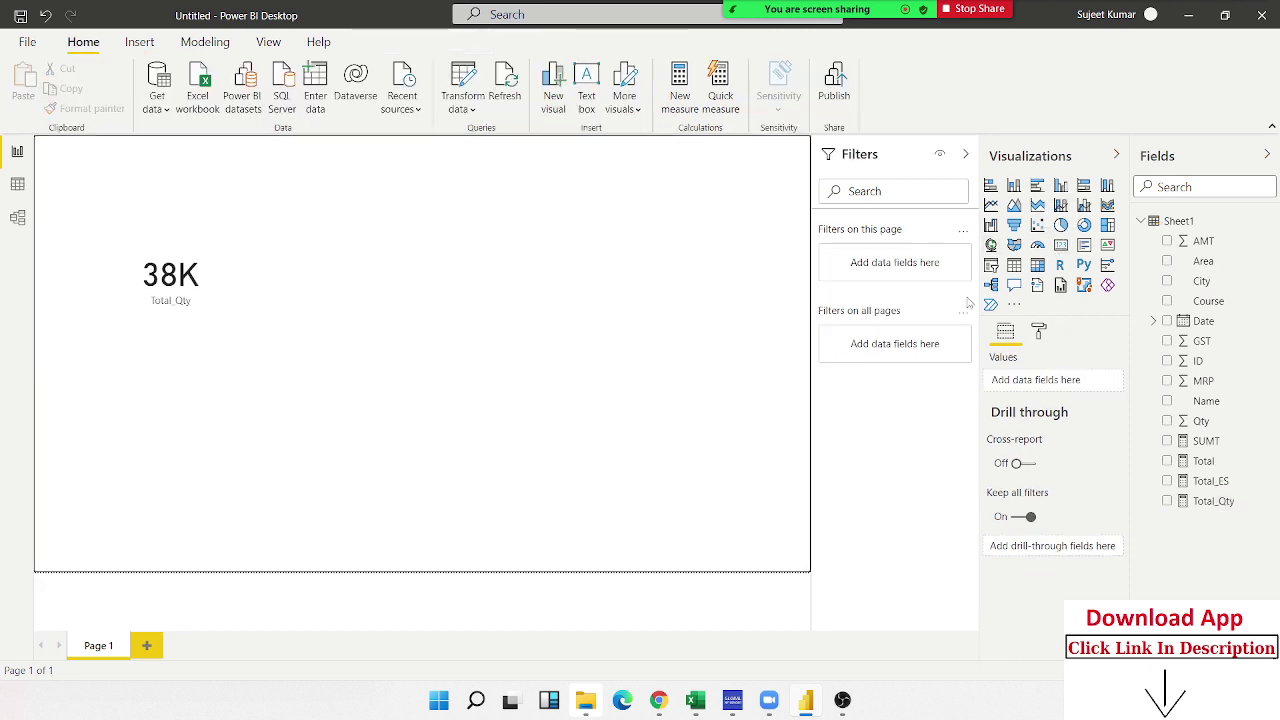
- Add a second card right of the first and fill it with Total_ES, showing 38K
left_click(1058, 243)
left_click_drag(224, 412, 420, 230)
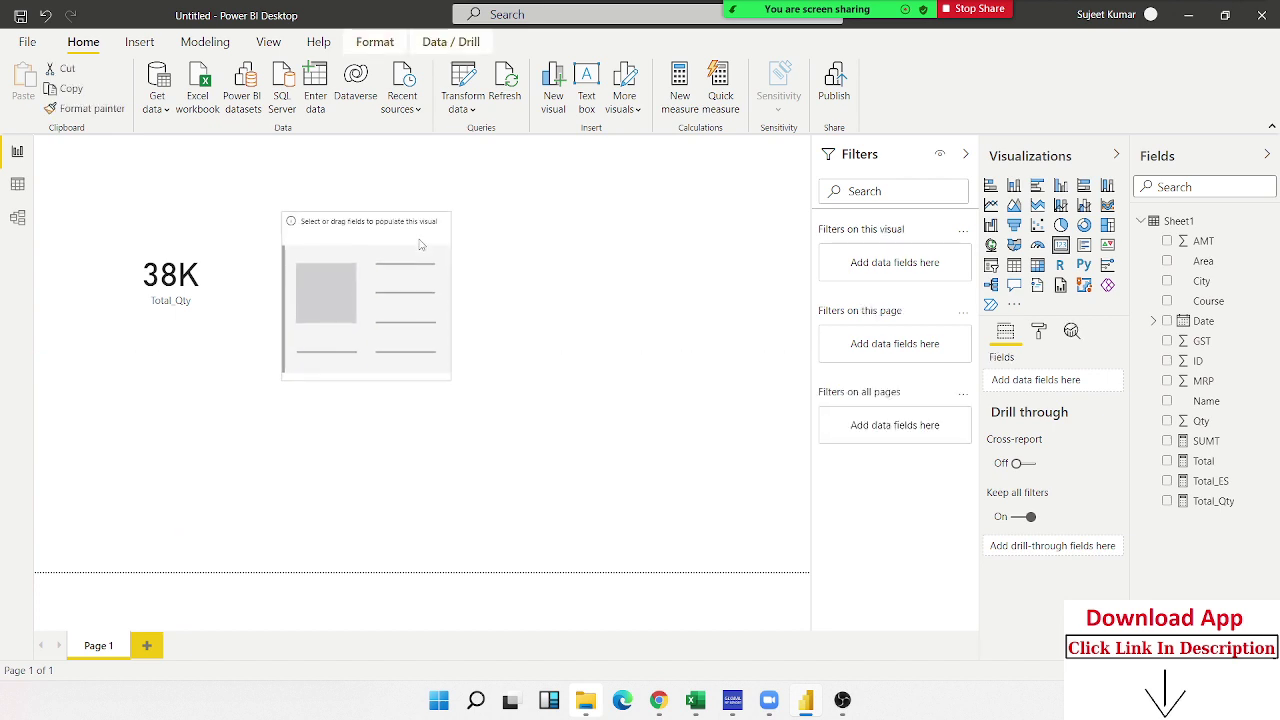
left_click(1213, 501)
left_click(1210, 481)
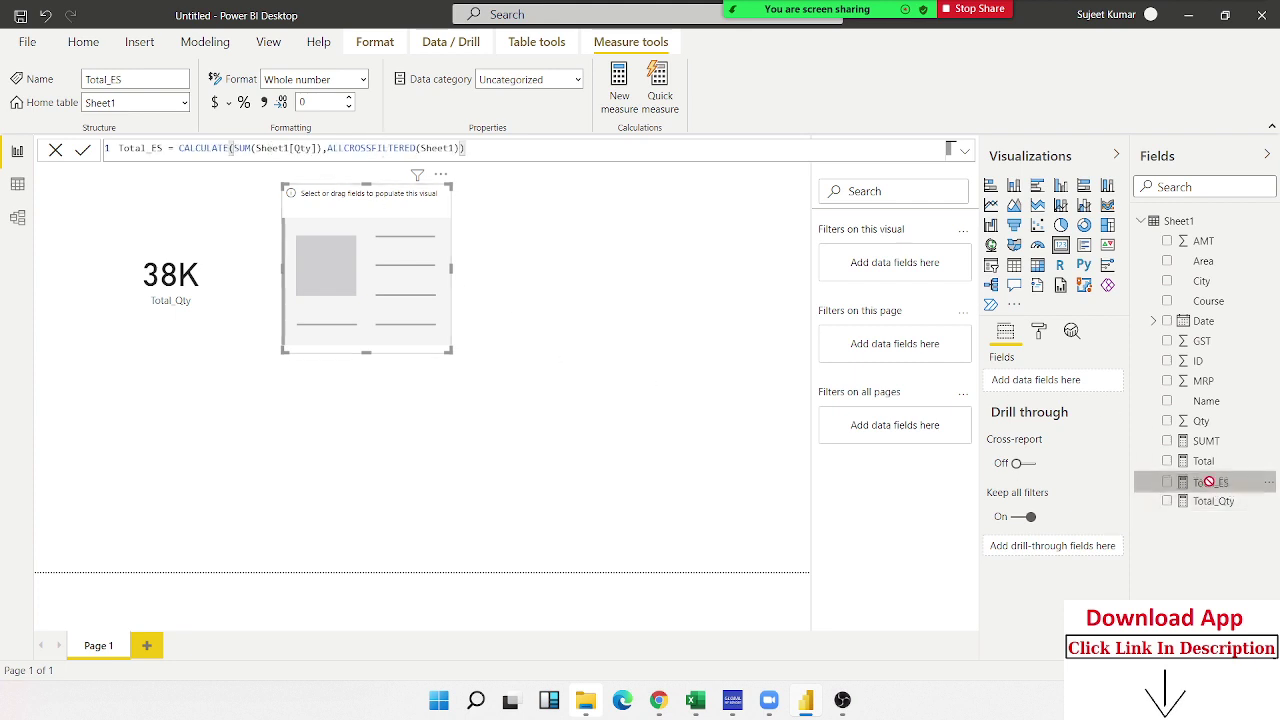
left_click_drag(1210, 481, 408, 305)
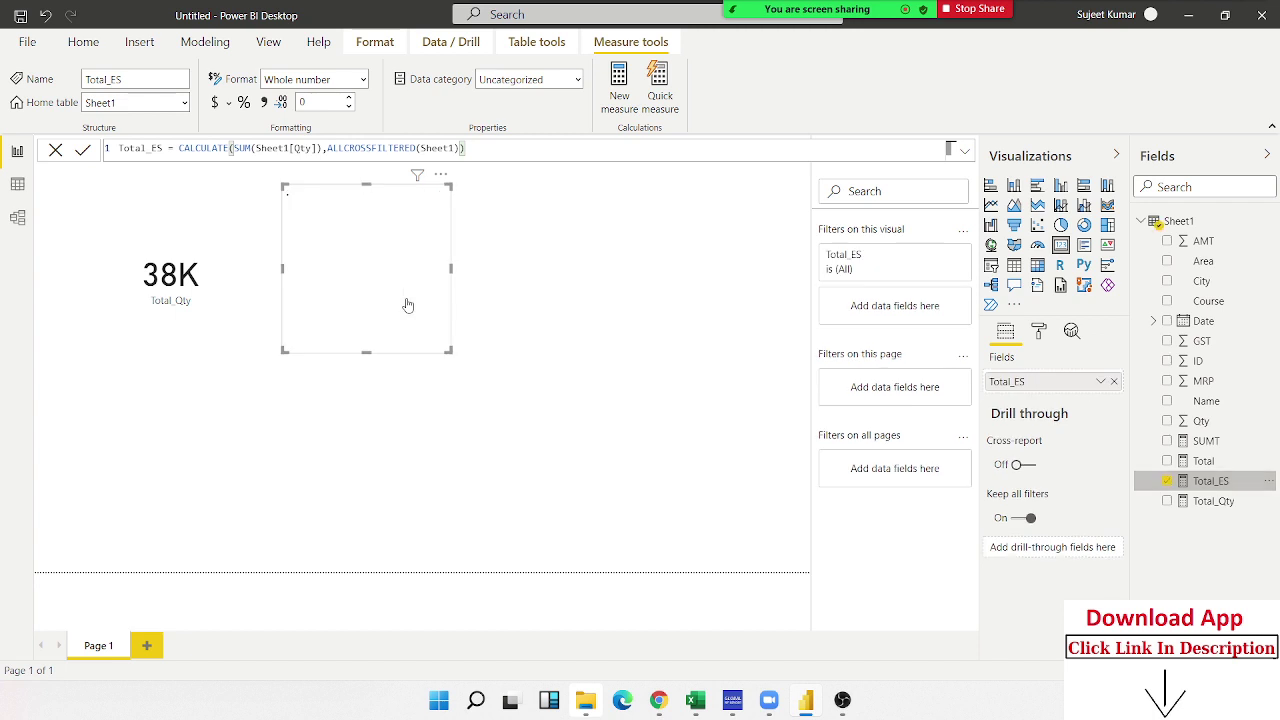
left_click(510, 362)
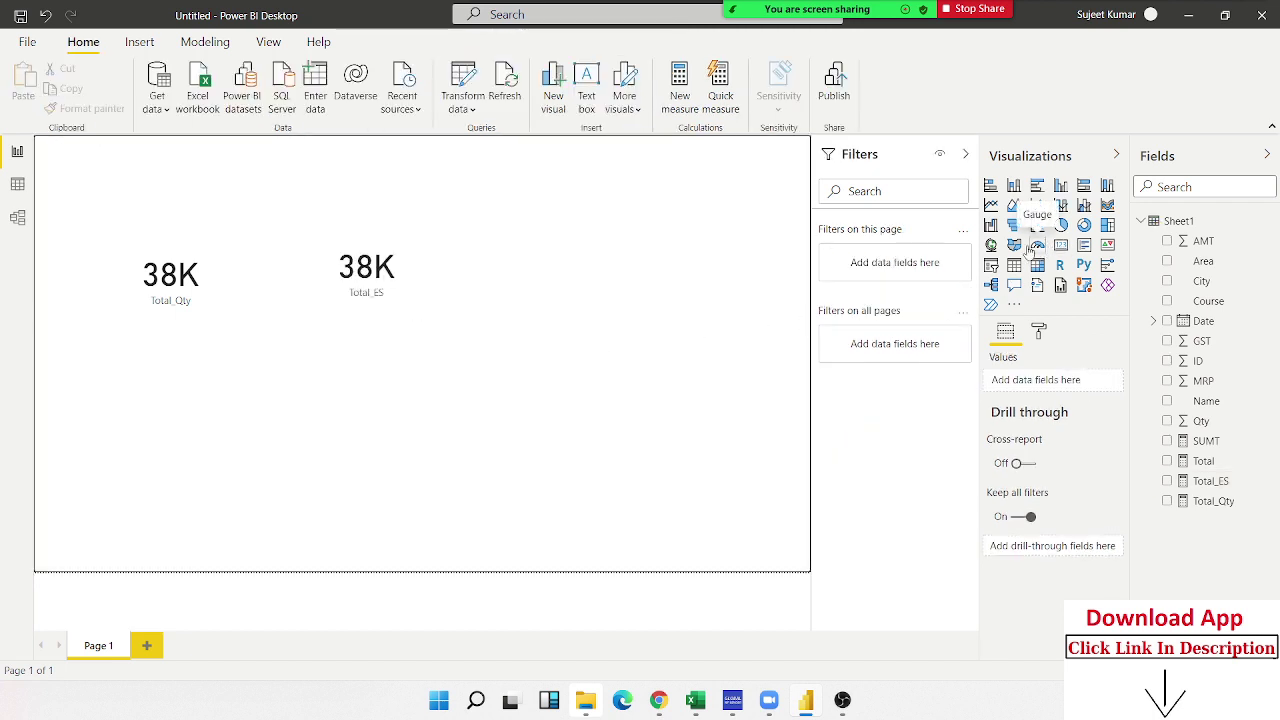
- Add a Name slicer at the right edge and pick one name, dropping Total_Qty to 2669
left_click(991, 265)
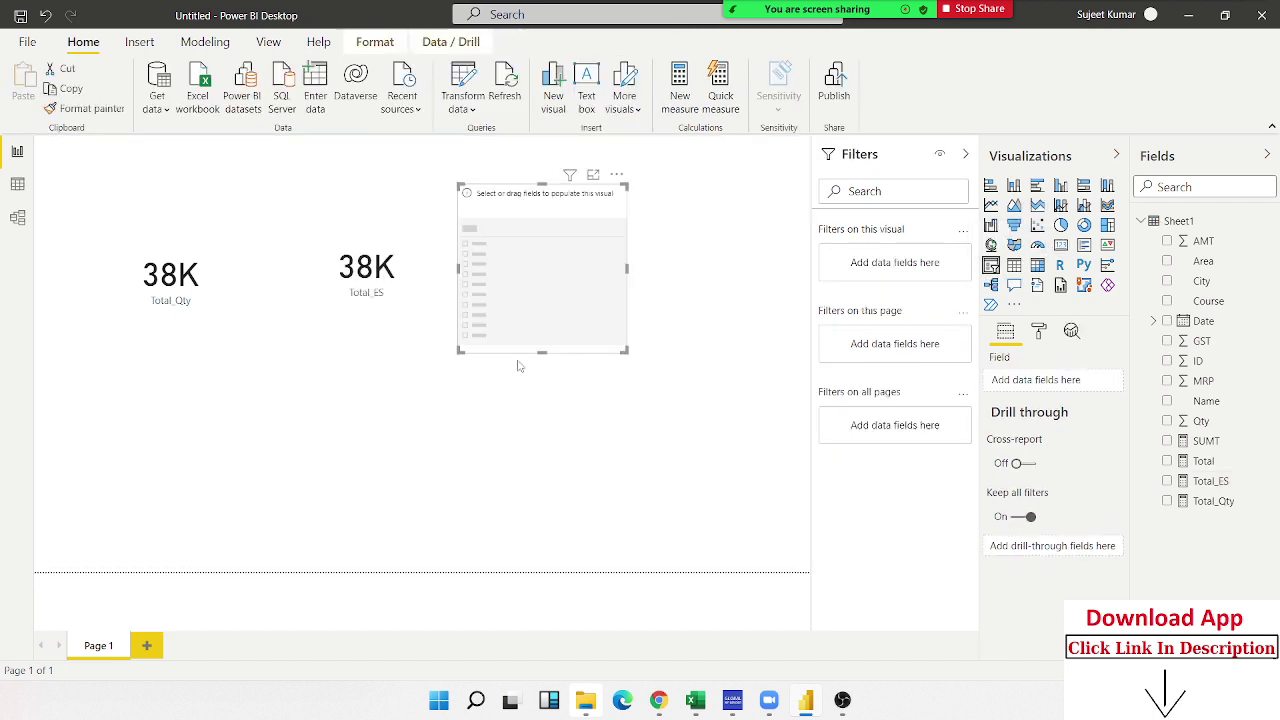
left_click_drag(579, 293, 762, 286)
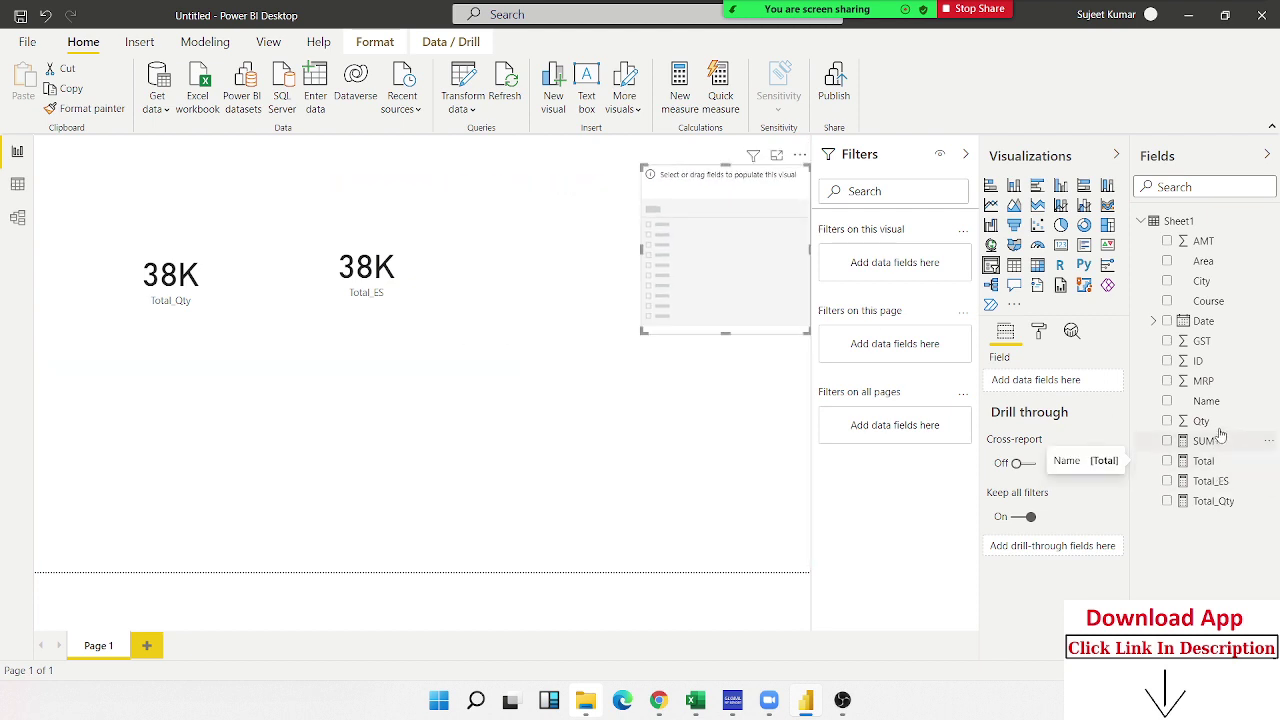
left_click_drag(1216, 404, 703, 280)
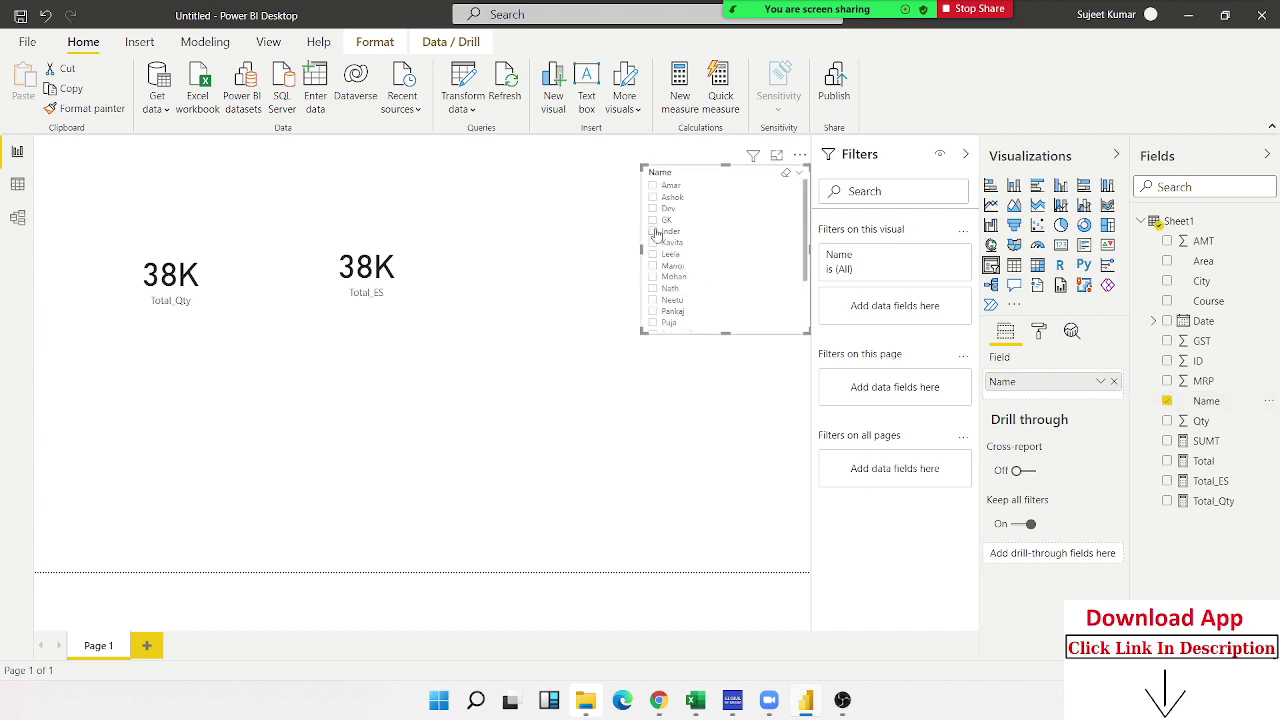
left_click(652, 197)
left_click(652, 219)
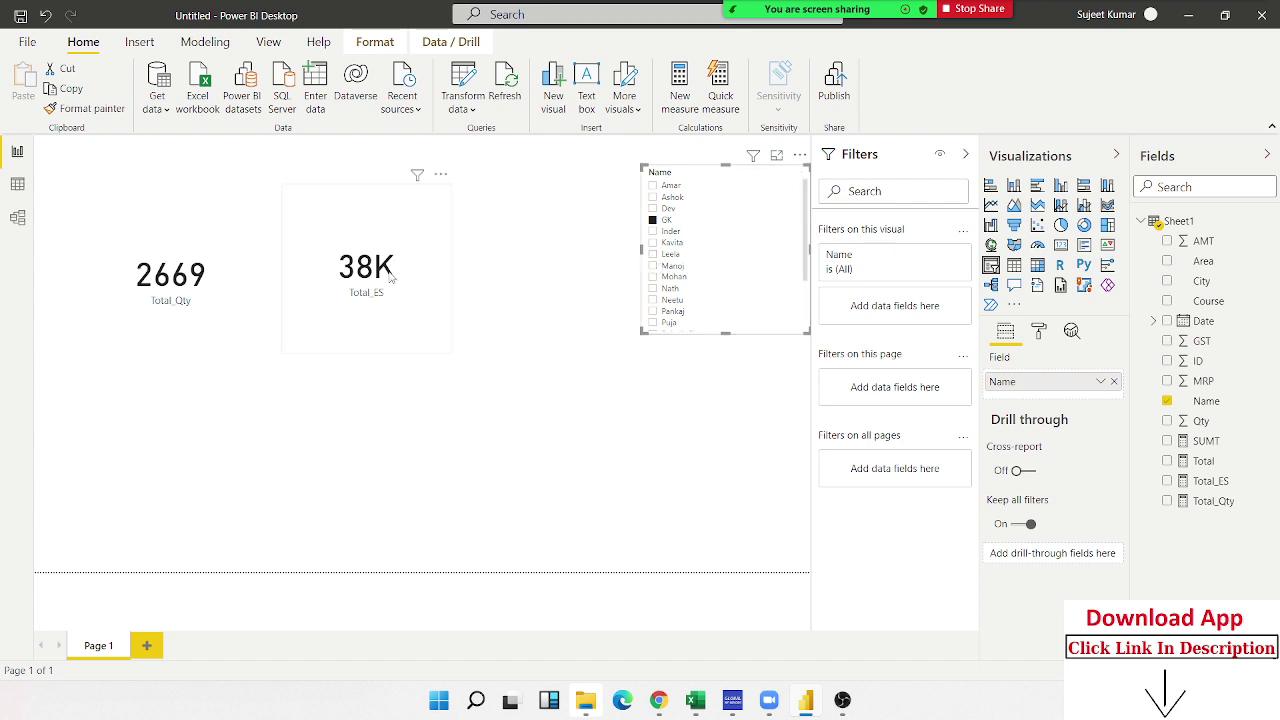
left_click(381, 331)
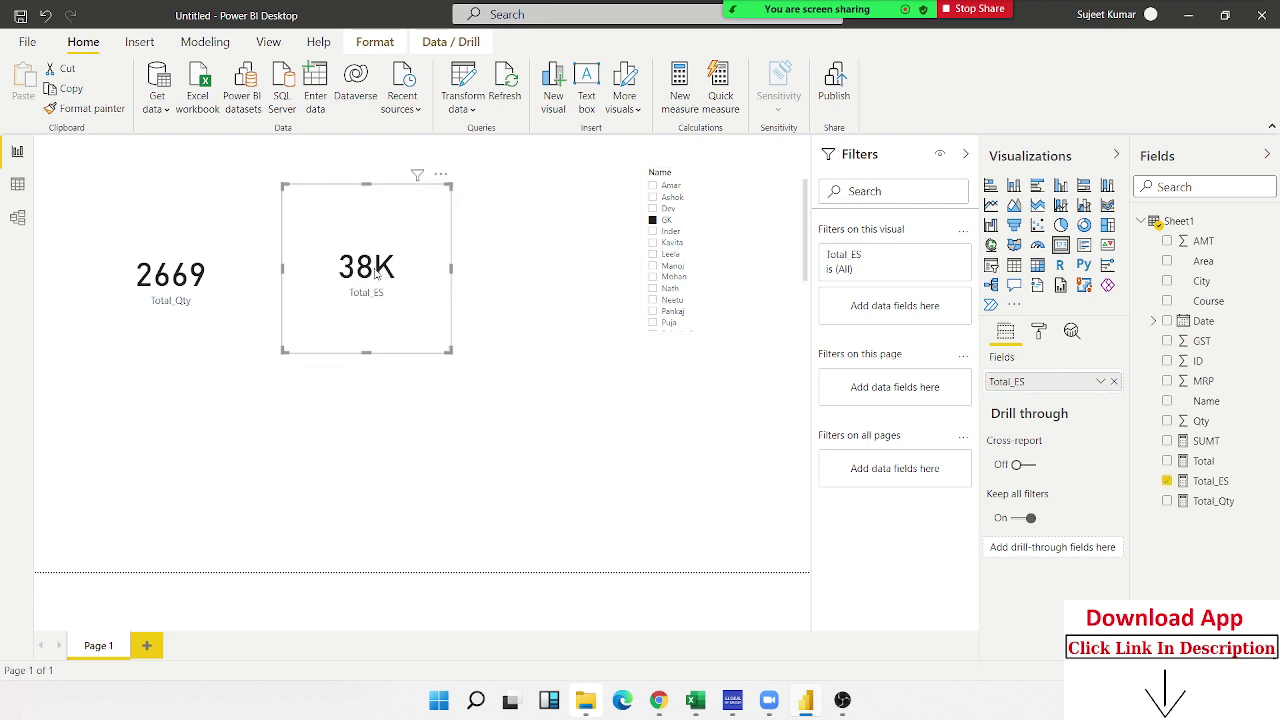
left_click(1210, 481)
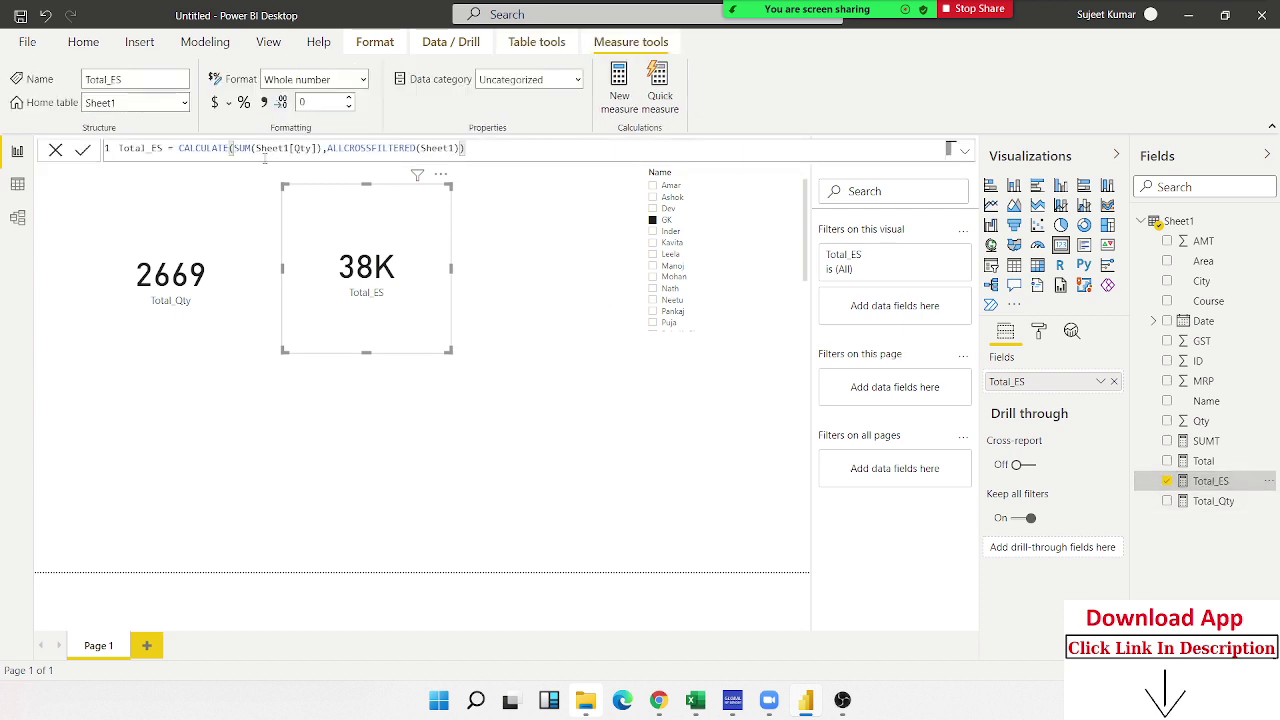
double_click(356, 148)
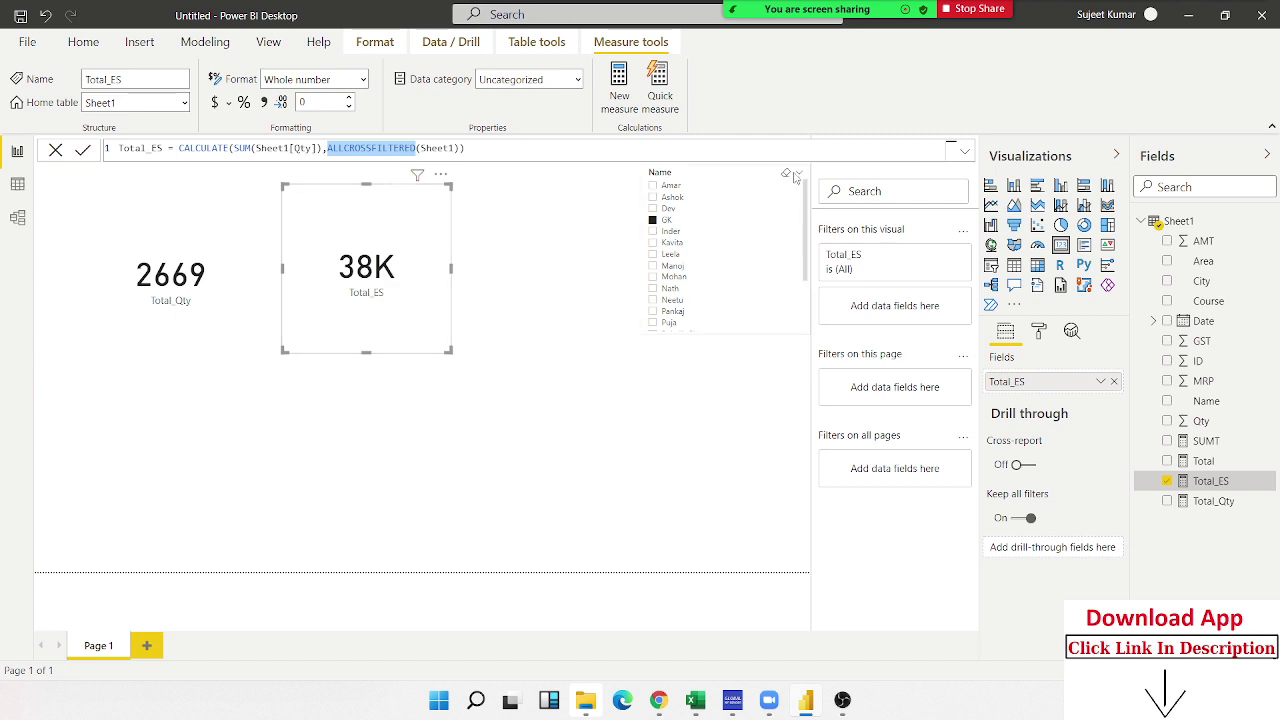
left_click(794, 180)
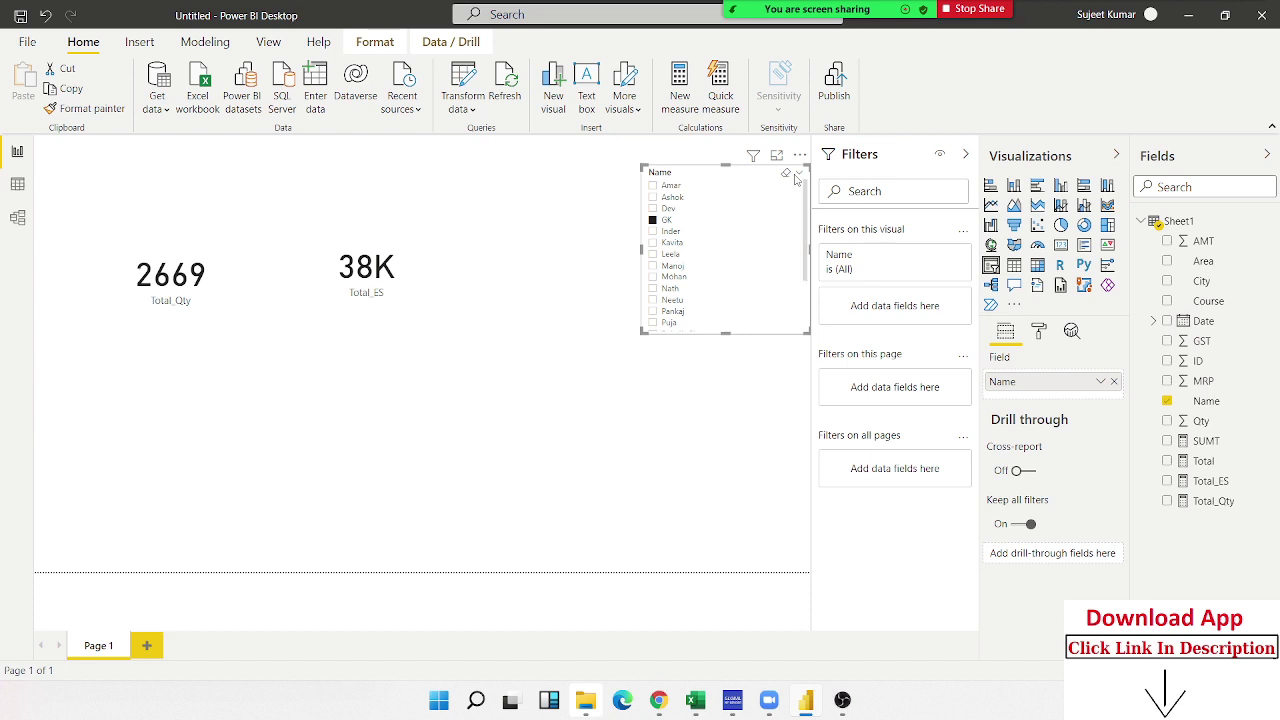
- Switch the Name slicer to Dropdown style, shorten it, and move it toward the top-left
left_click(798, 174)
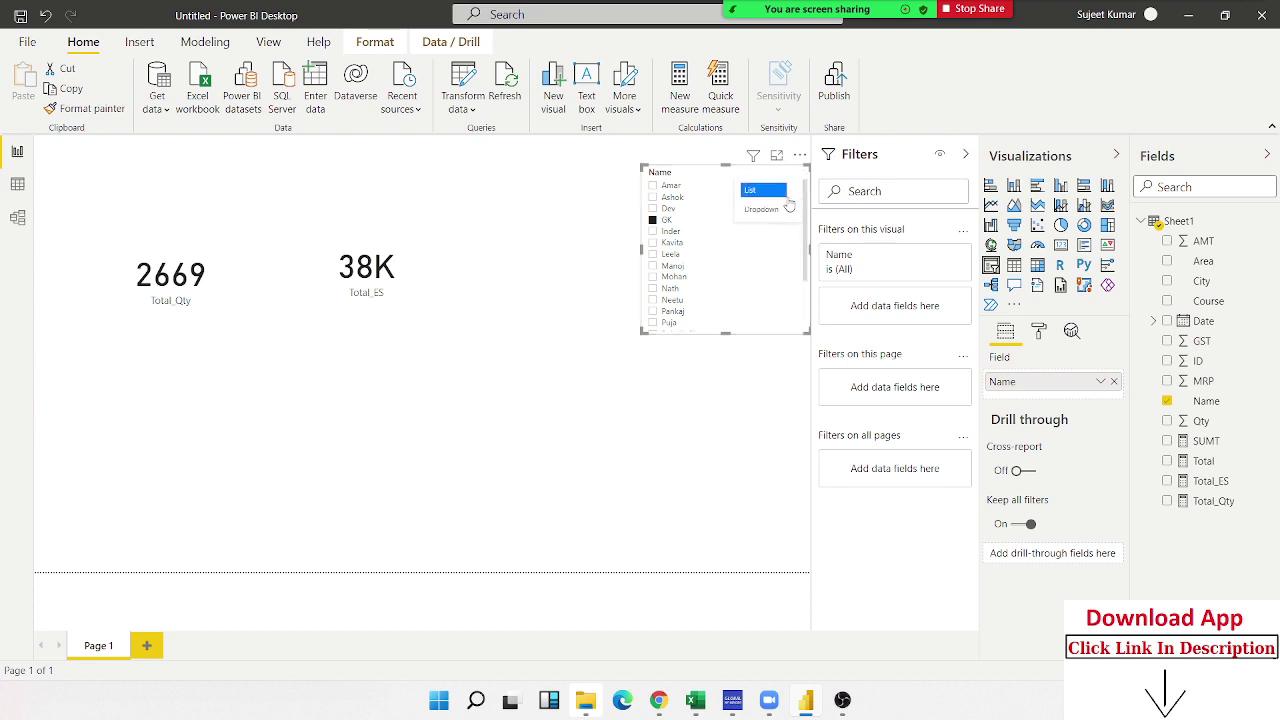
left_click(781, 217)
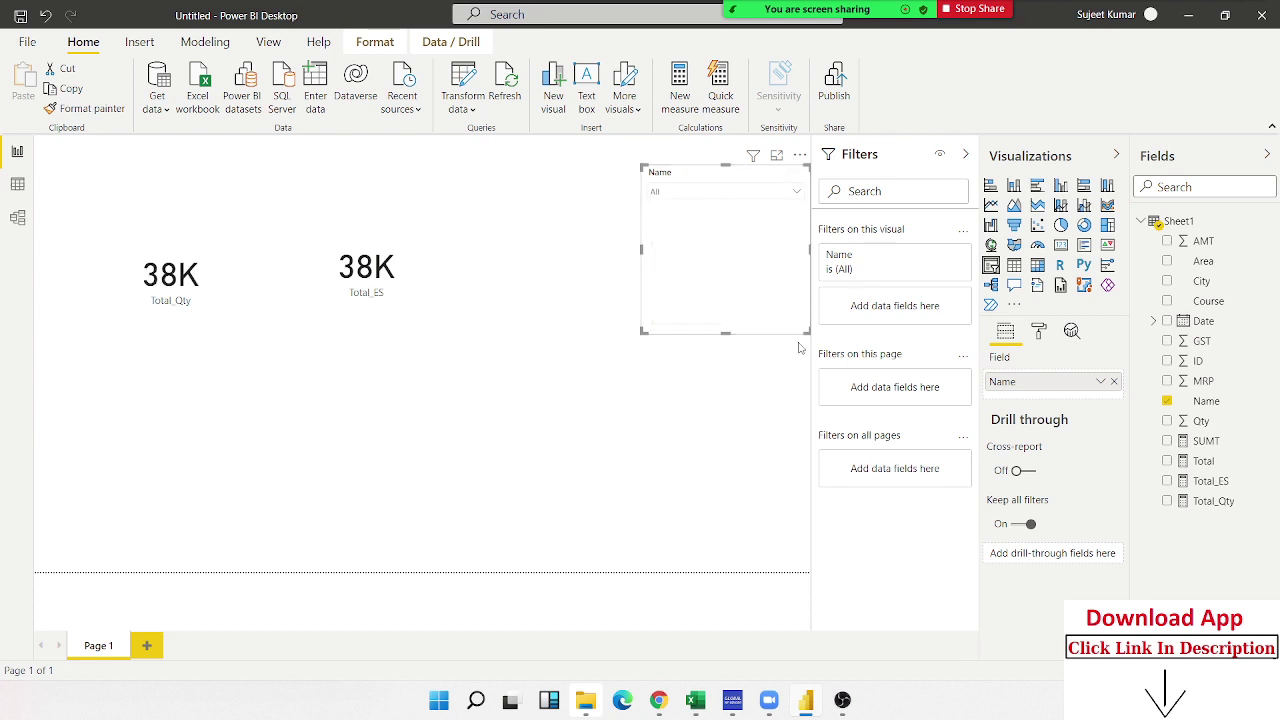
left_click_drag(800, 328, 802, 214)
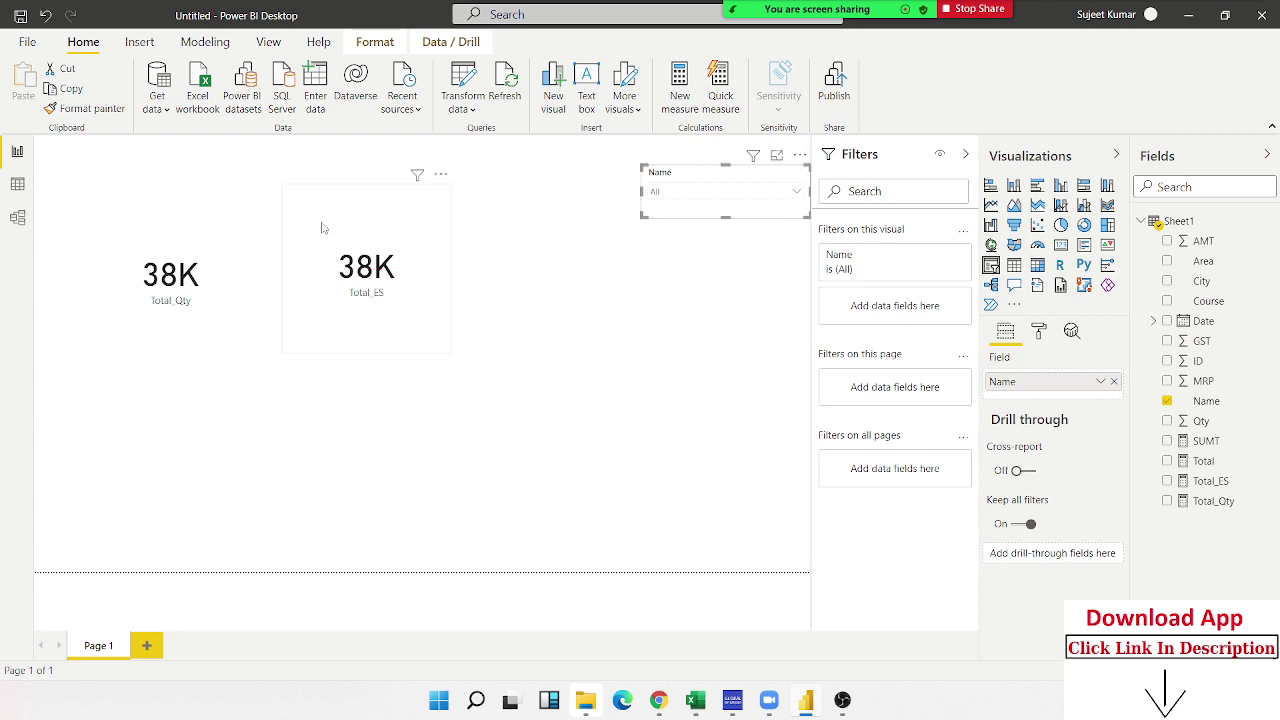
mouse_move(366, 270)
left_click(316, 257)
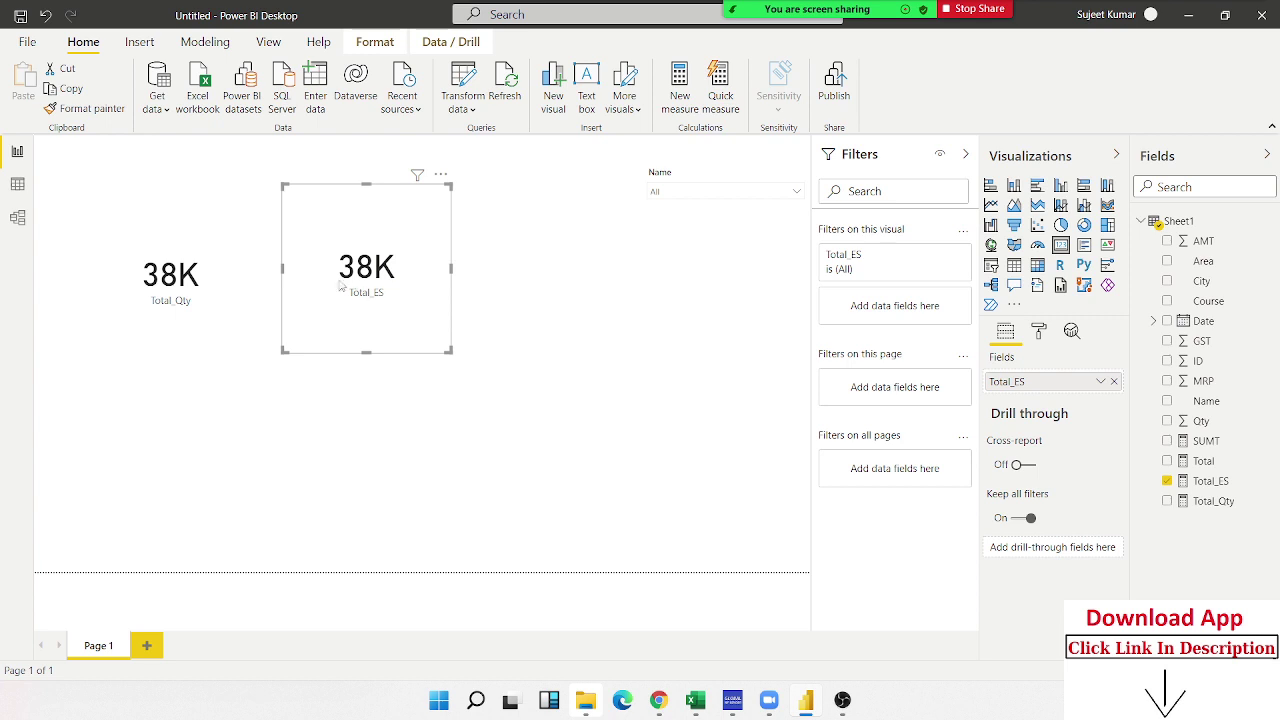
left_click(687, 258)
left_click_drag(683, 177, 154, 188)
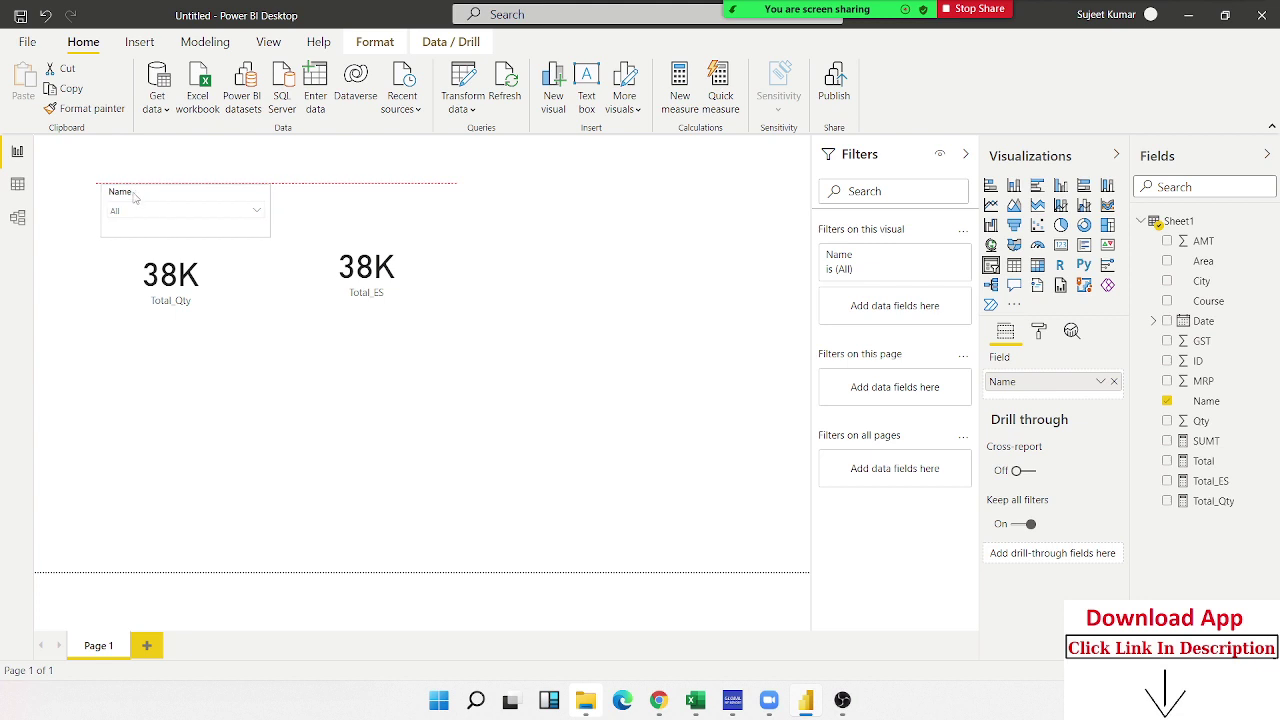
- Set the Name slicer above the Total_Qty card and pick a name from its dropdown
left_click_drag(154, 188, 120, 205)
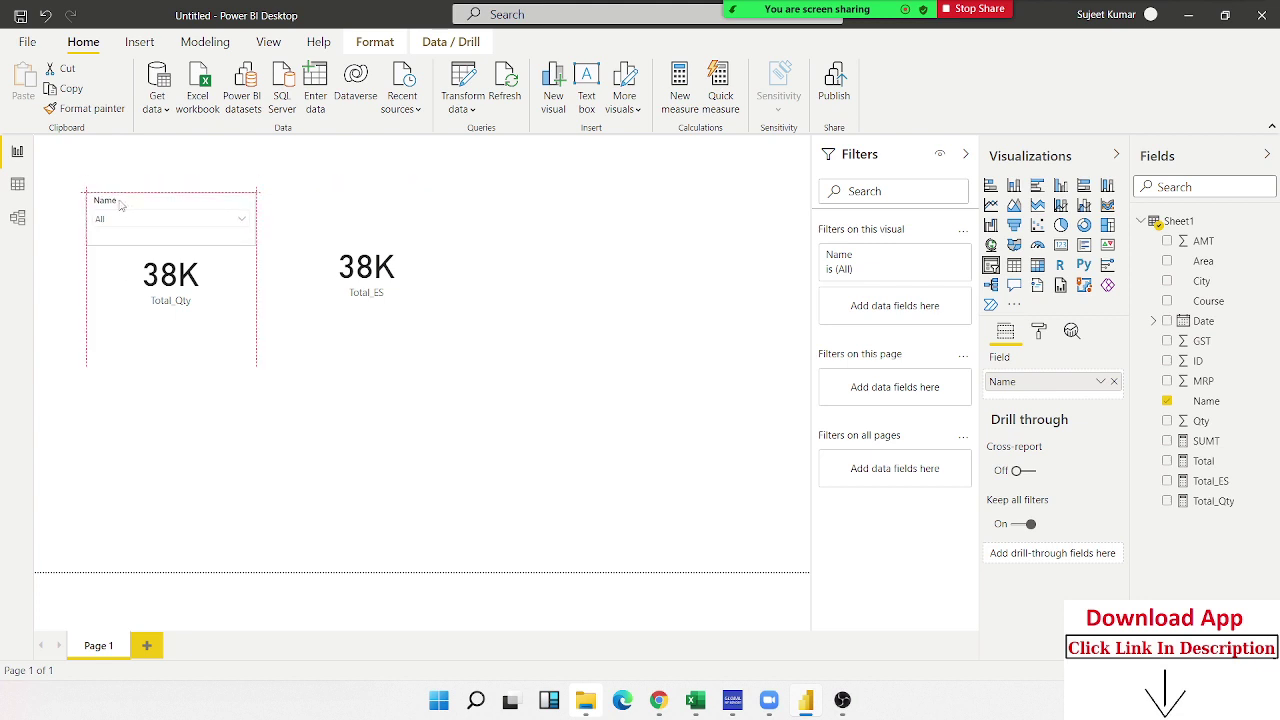
left_click(262, 352)
left_click(243, 220)
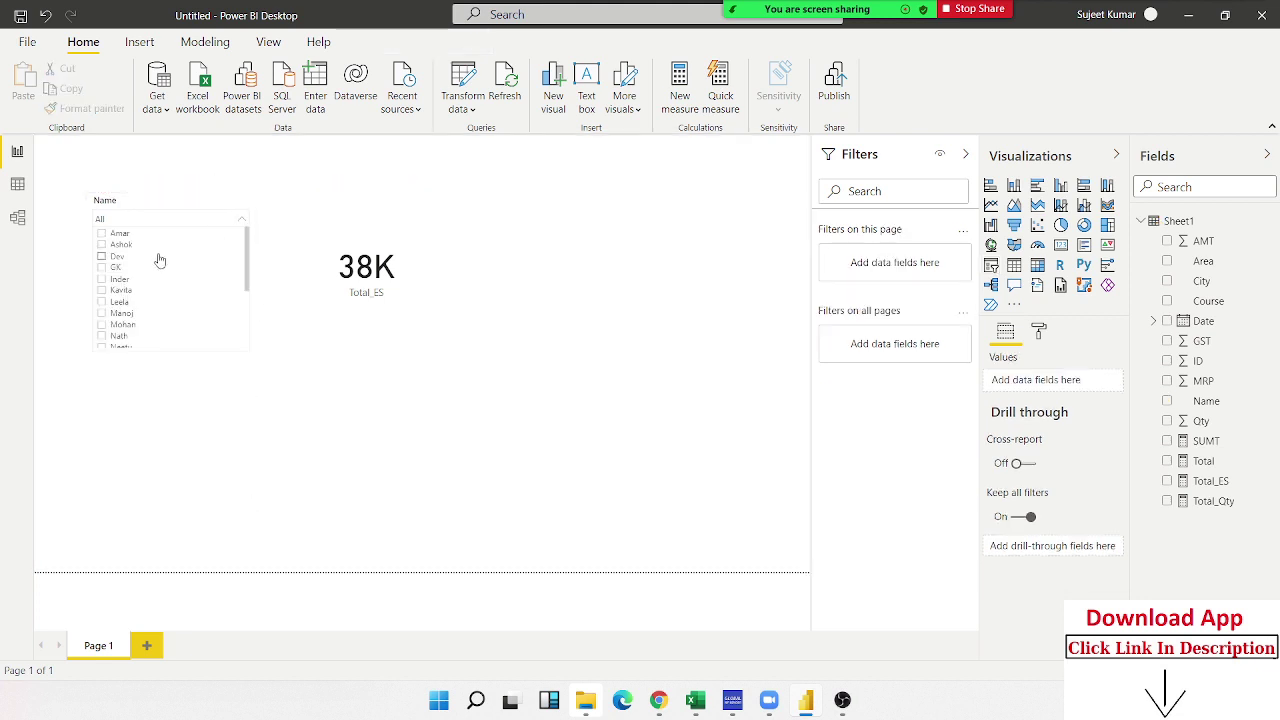
left_click(119, 259)
left_click(239, 468)
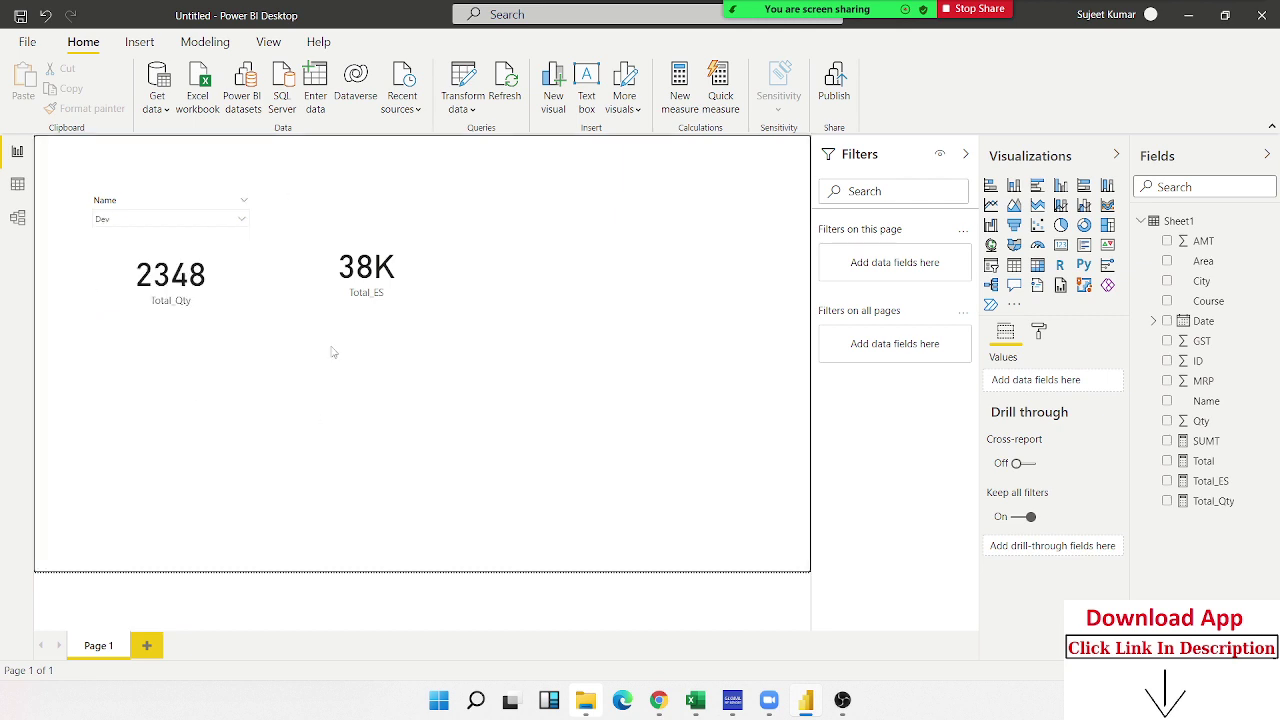
mouse_move(170, 280)
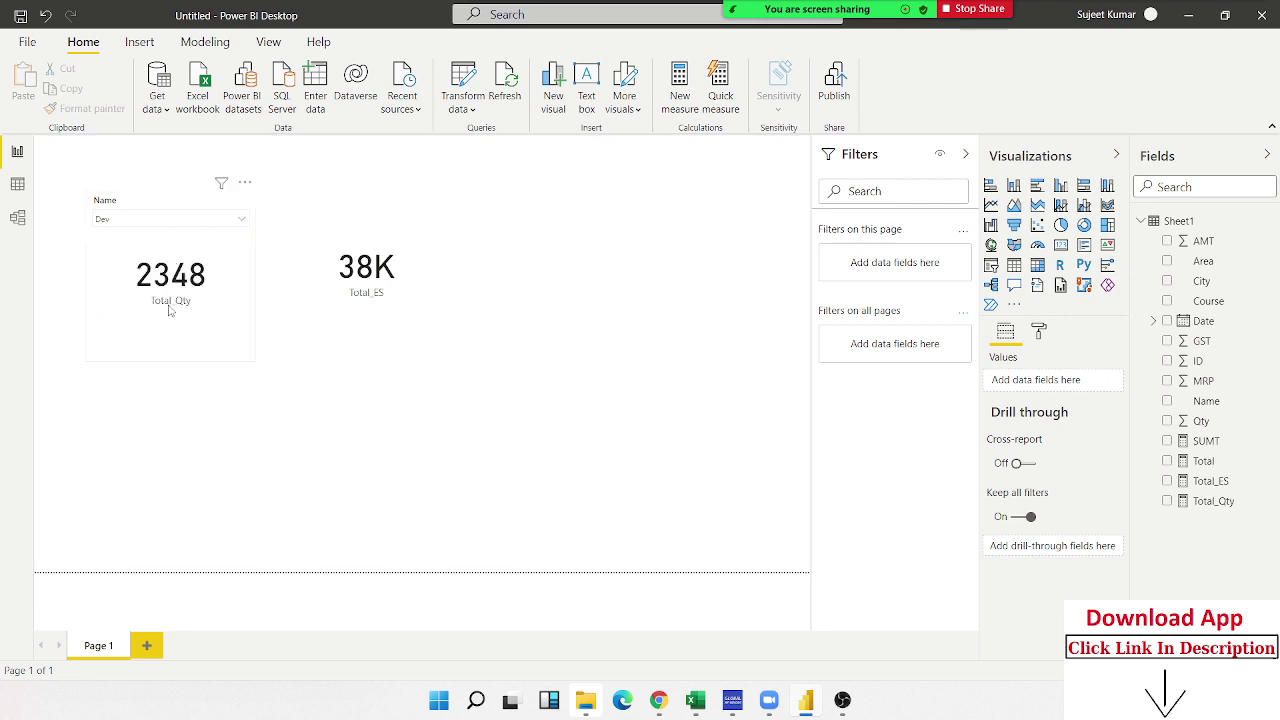
- Move the Name slicer below Total_Qty and pick another name, giving Total_Qty 2780
mouse_move(158, 222)
left_click_drag(157, 246, 160, 362)
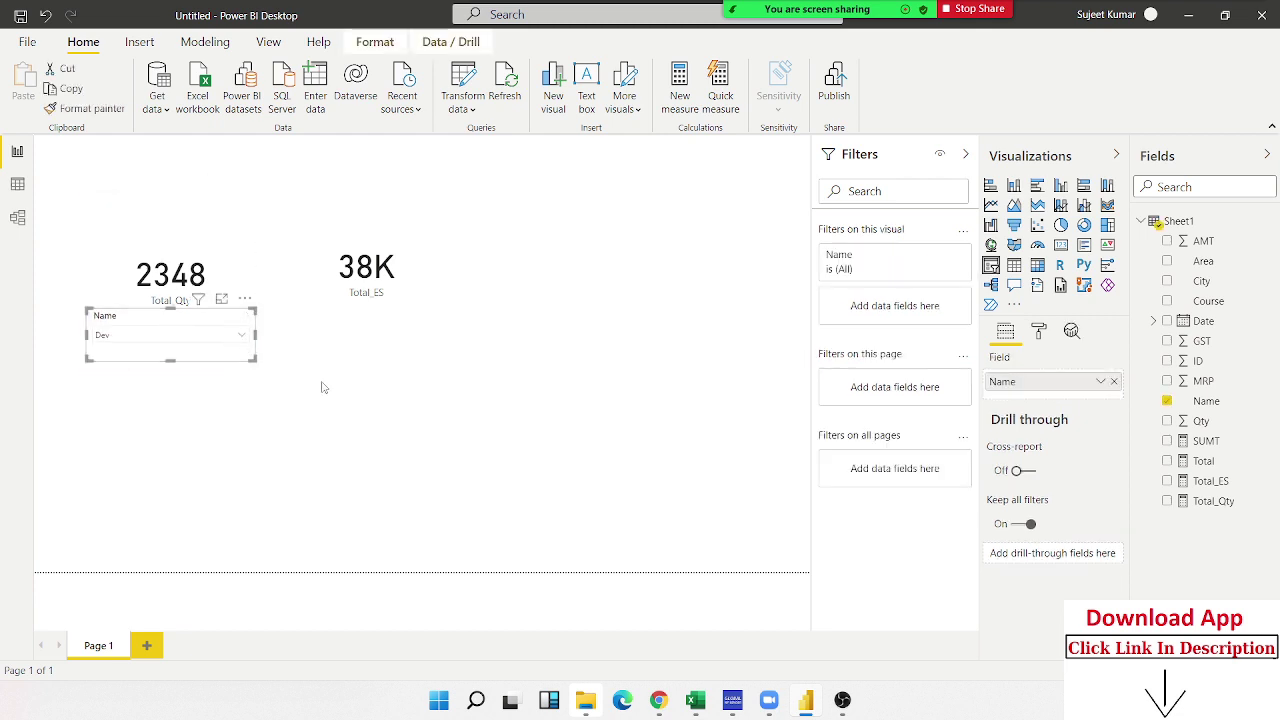
left_click(366, 332)
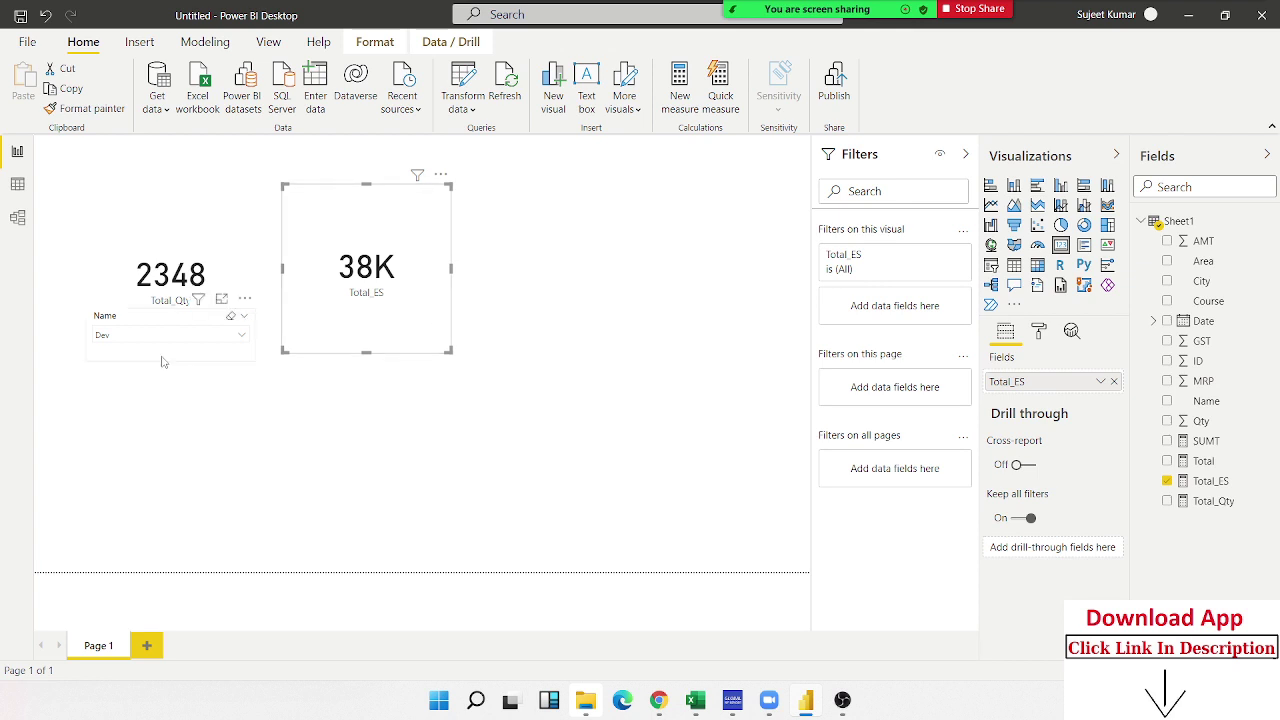
left_click(240, 336)
left_click(118, 360)
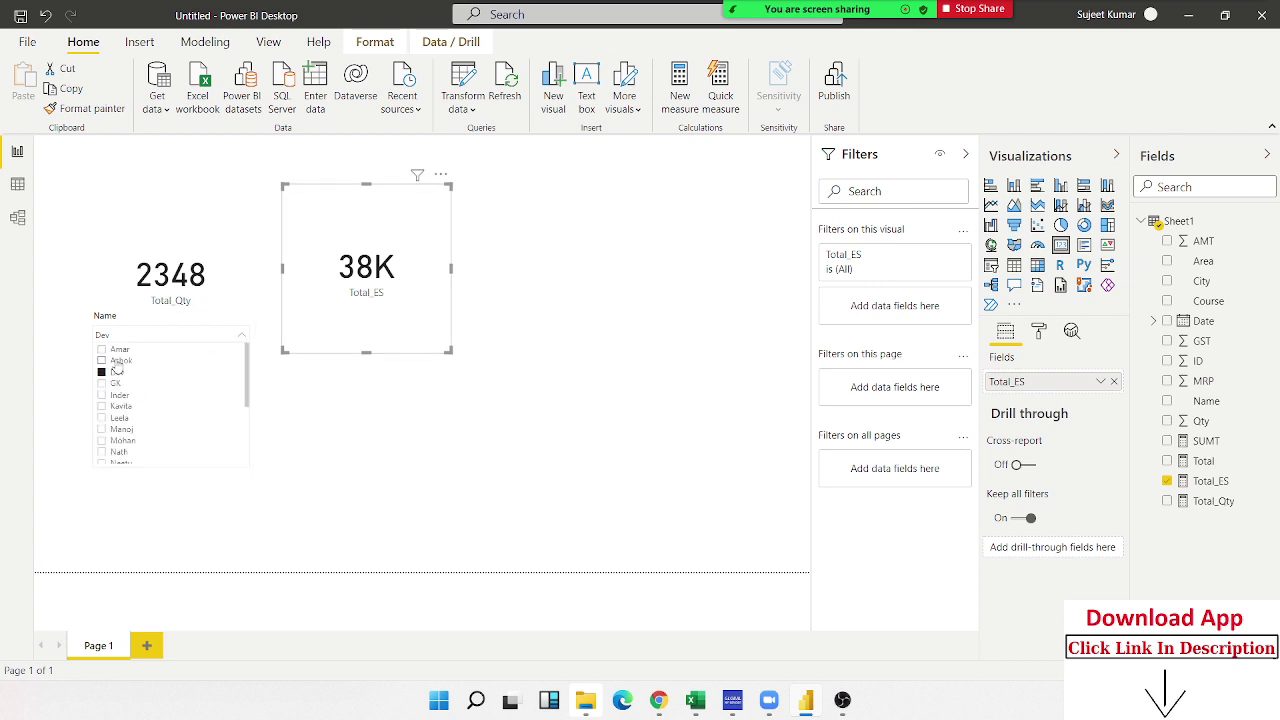
left_click(374, 446)
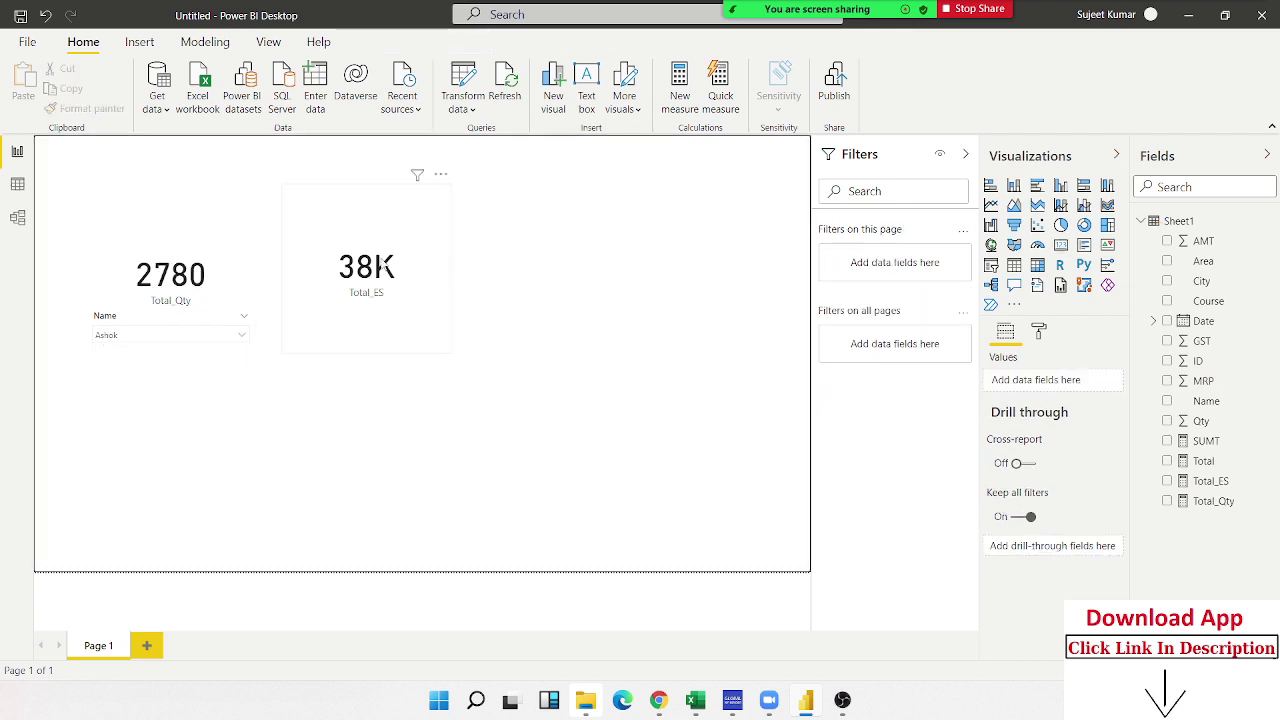
left_click(438, 289)
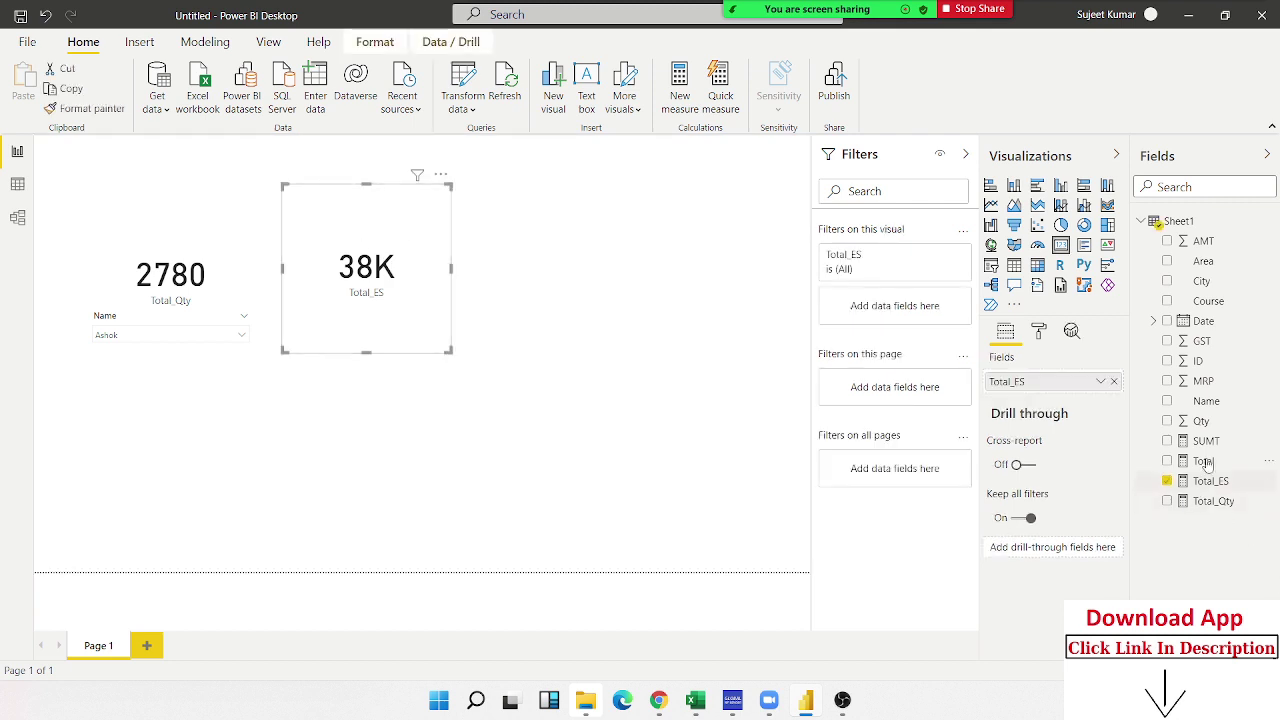
left_click(652, 425)
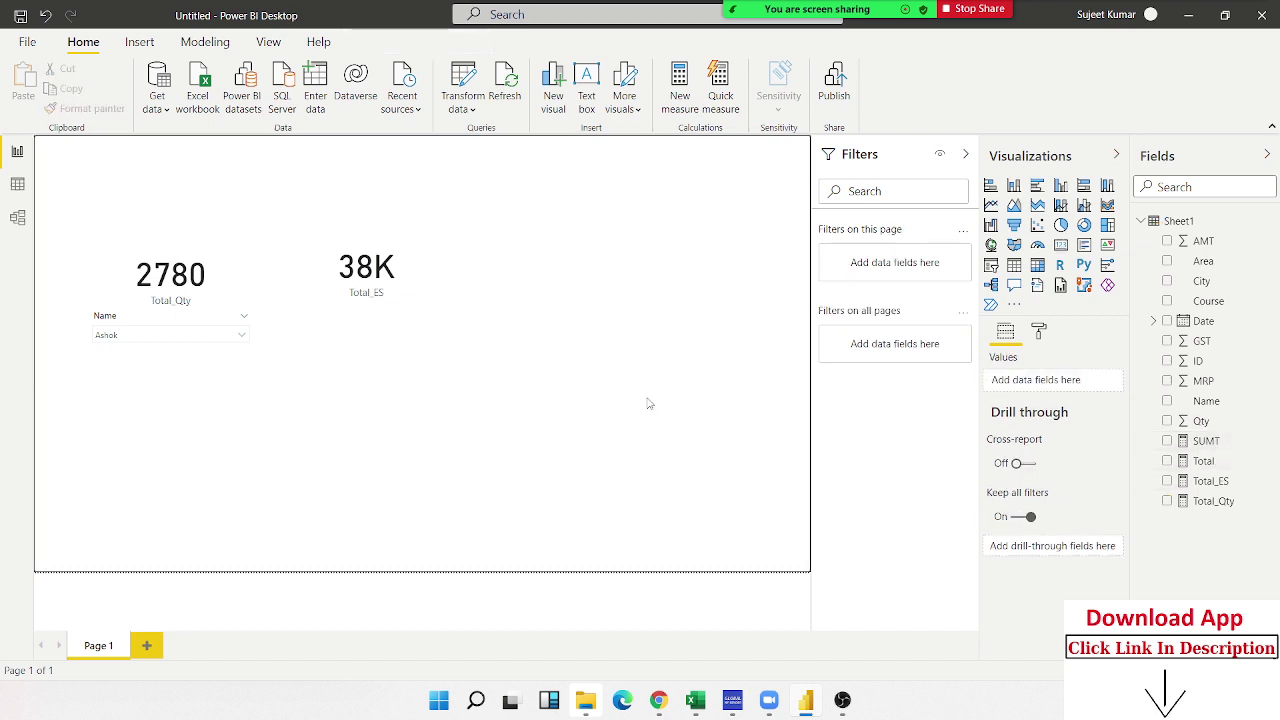
- Clear the SUMT measure's ALLEXCEPT formula from the formula bar to begin a replacement
left_click(1206, 441)
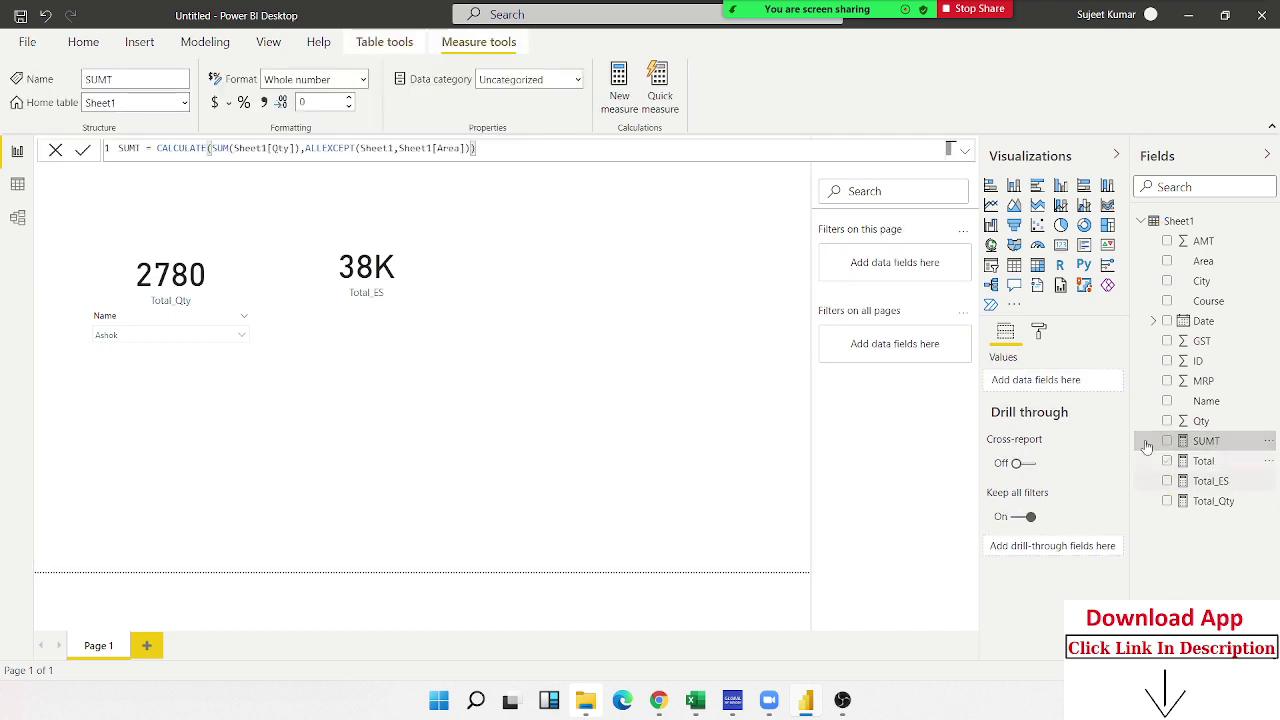
double_click(320, 147)
double_click(250, 148)
left_click_drag(476, 148, 118, 148)
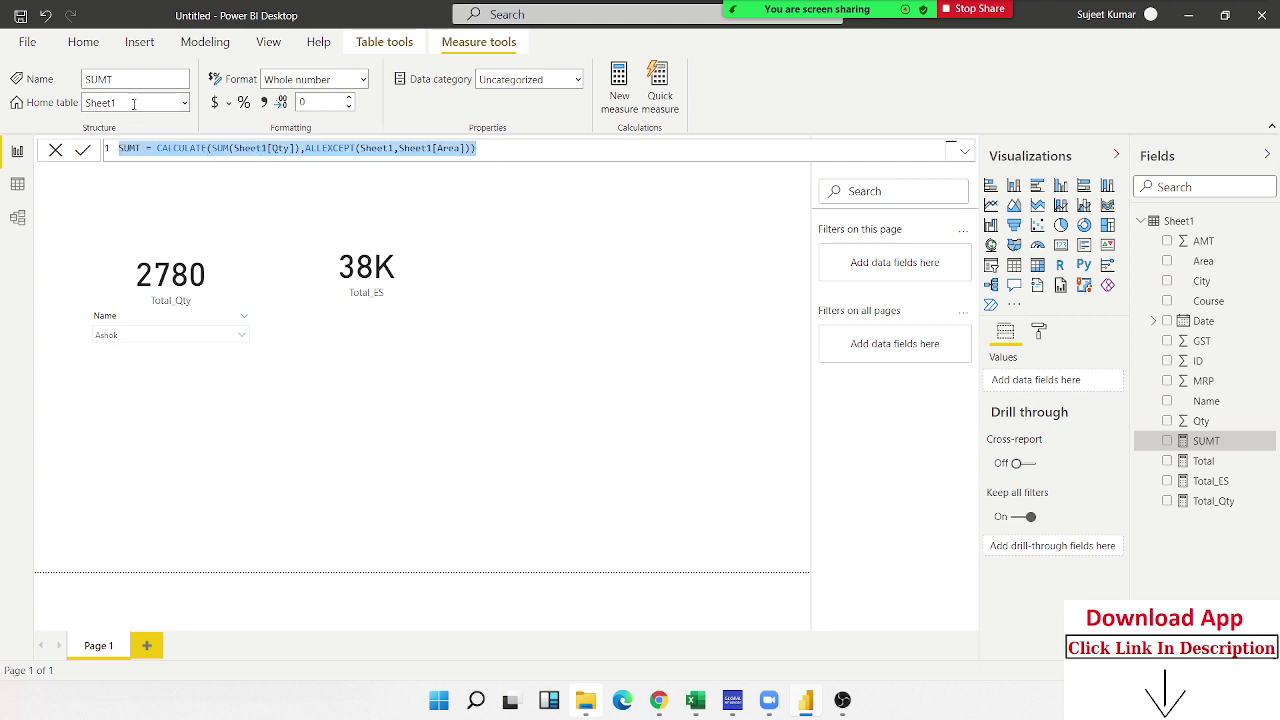
key("BackSpace")
type("Sales=")
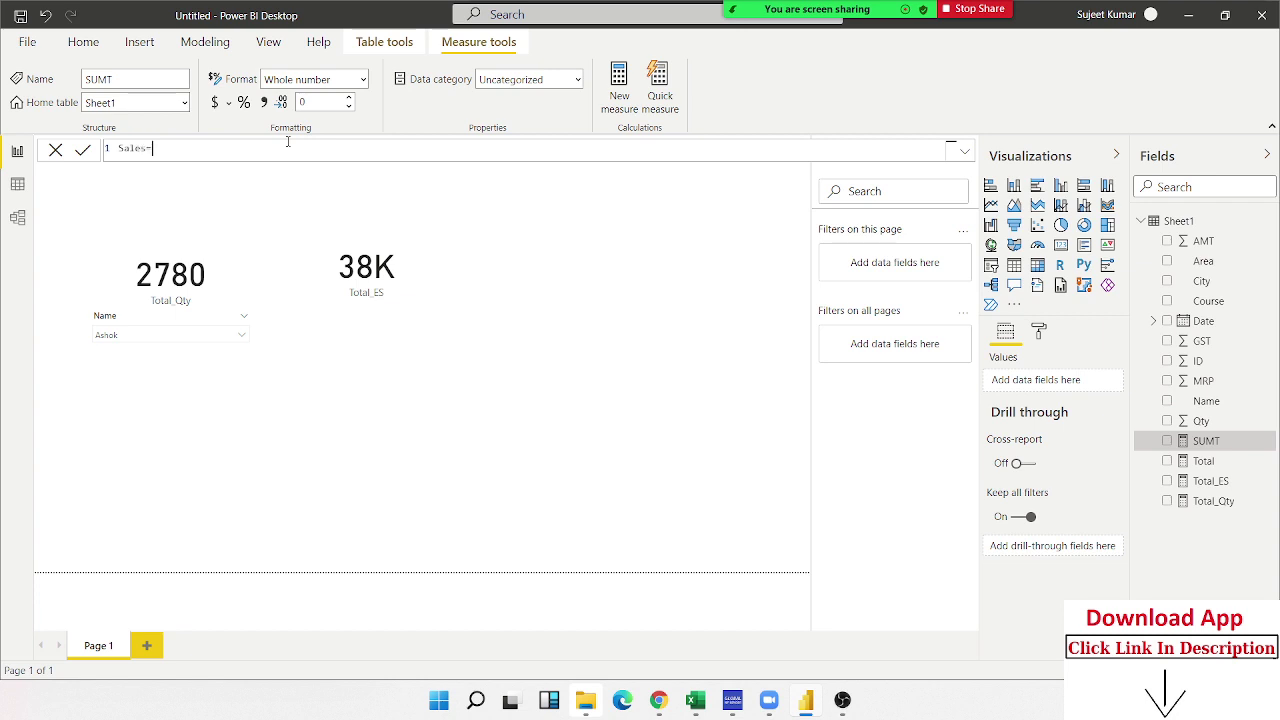
key("BackSpace")
key("BackSpace")
key("BackSpace")
key("BackSpace")
key("BackSpace")
- Cancel the SUMT edit and review the Total_ES, SUMT and Total measure formulas
key("Escape")
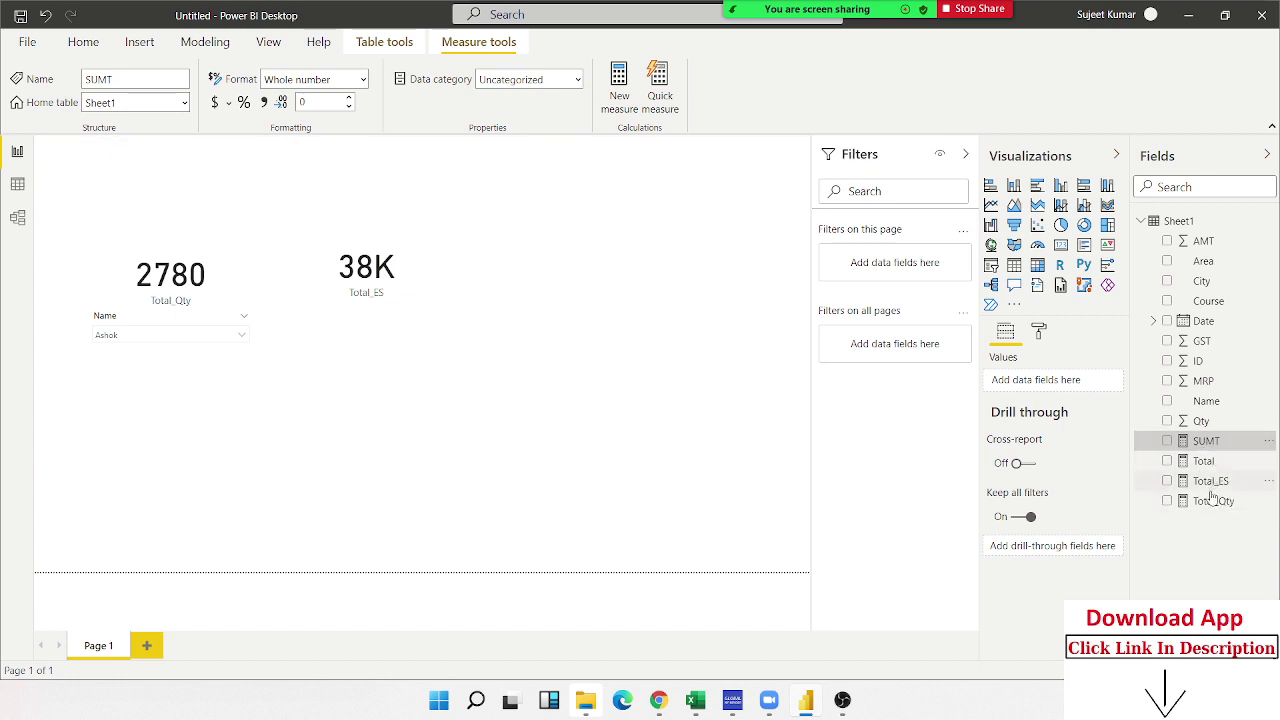
left_click(1210, 481)
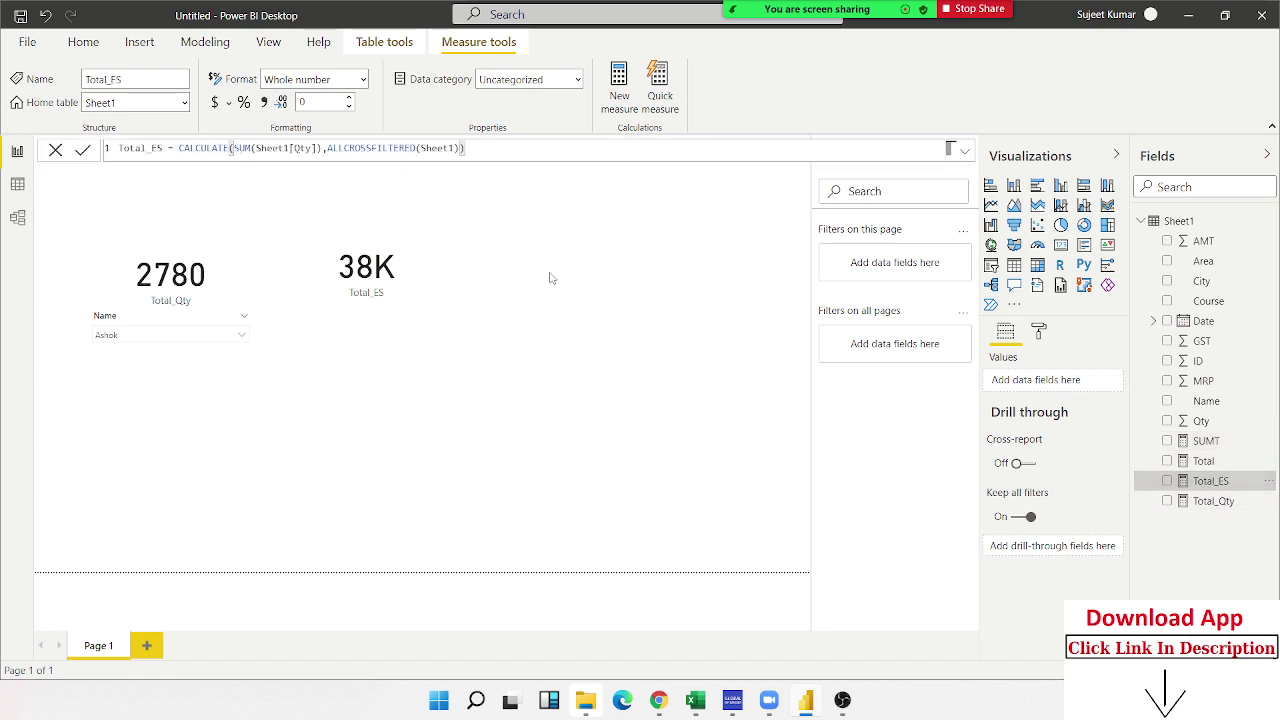
left_click(409, 277)
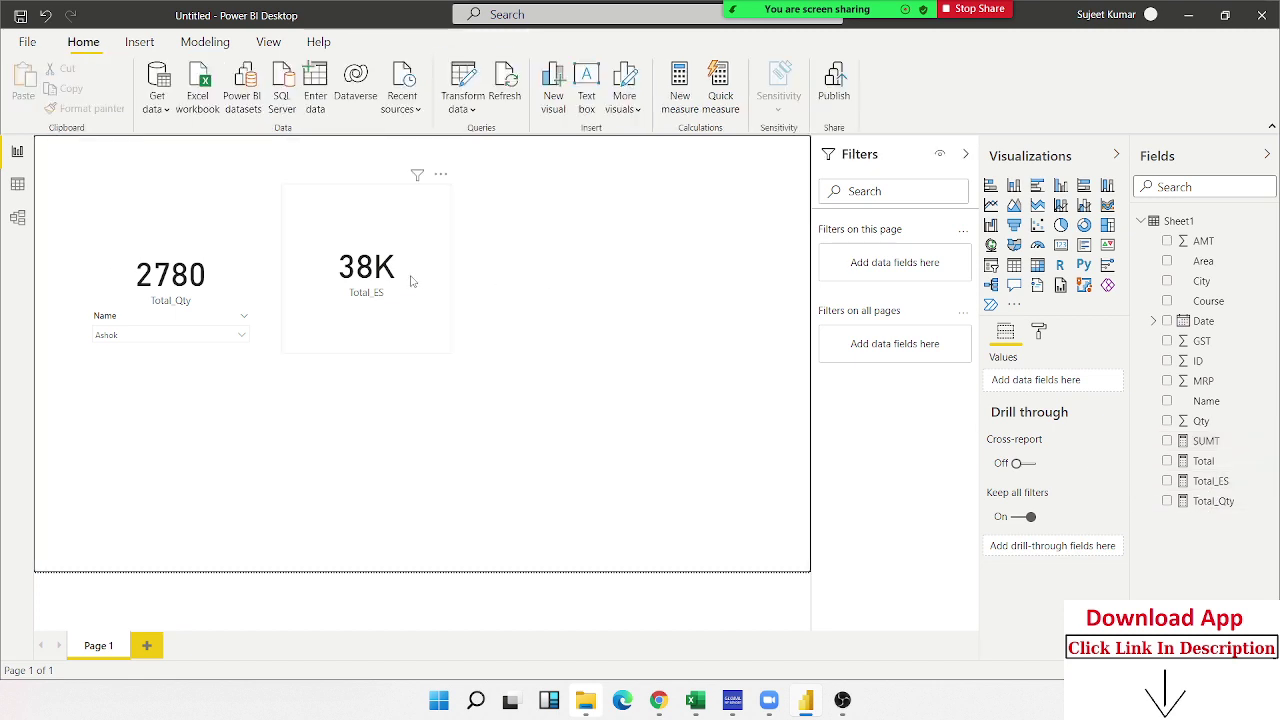
left_click(1206, 441)
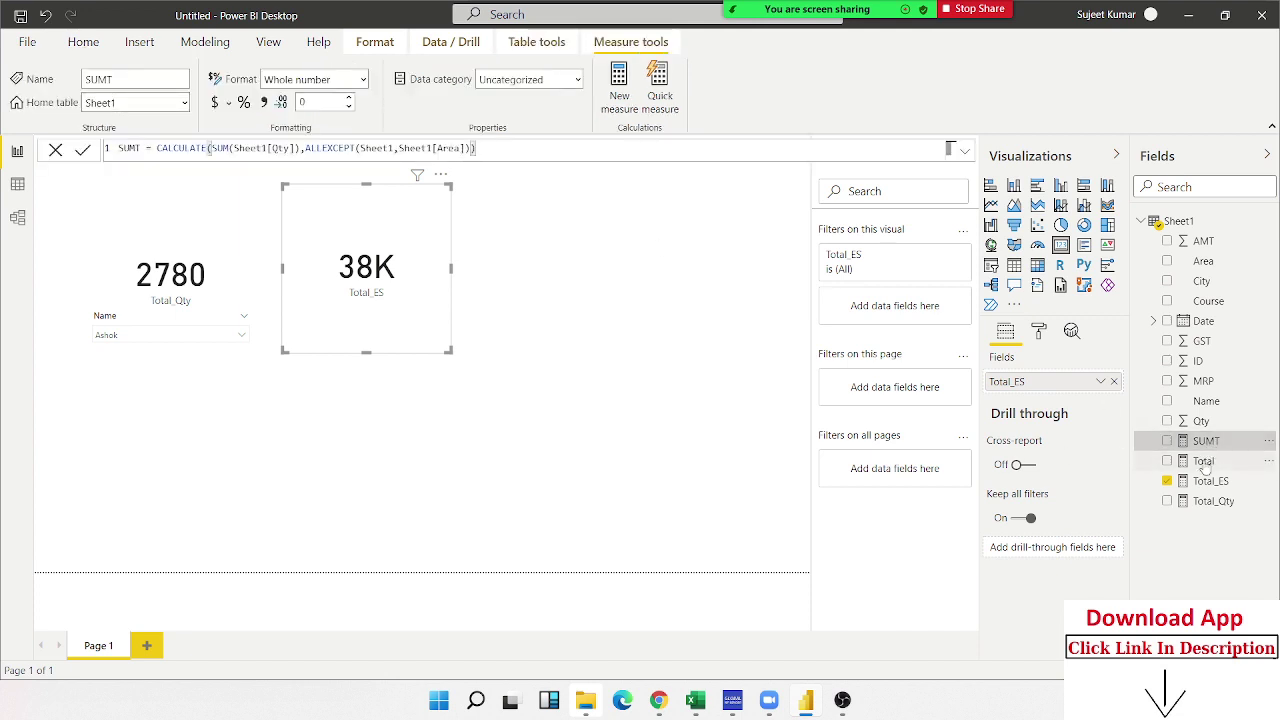
left_click(1203, 461)
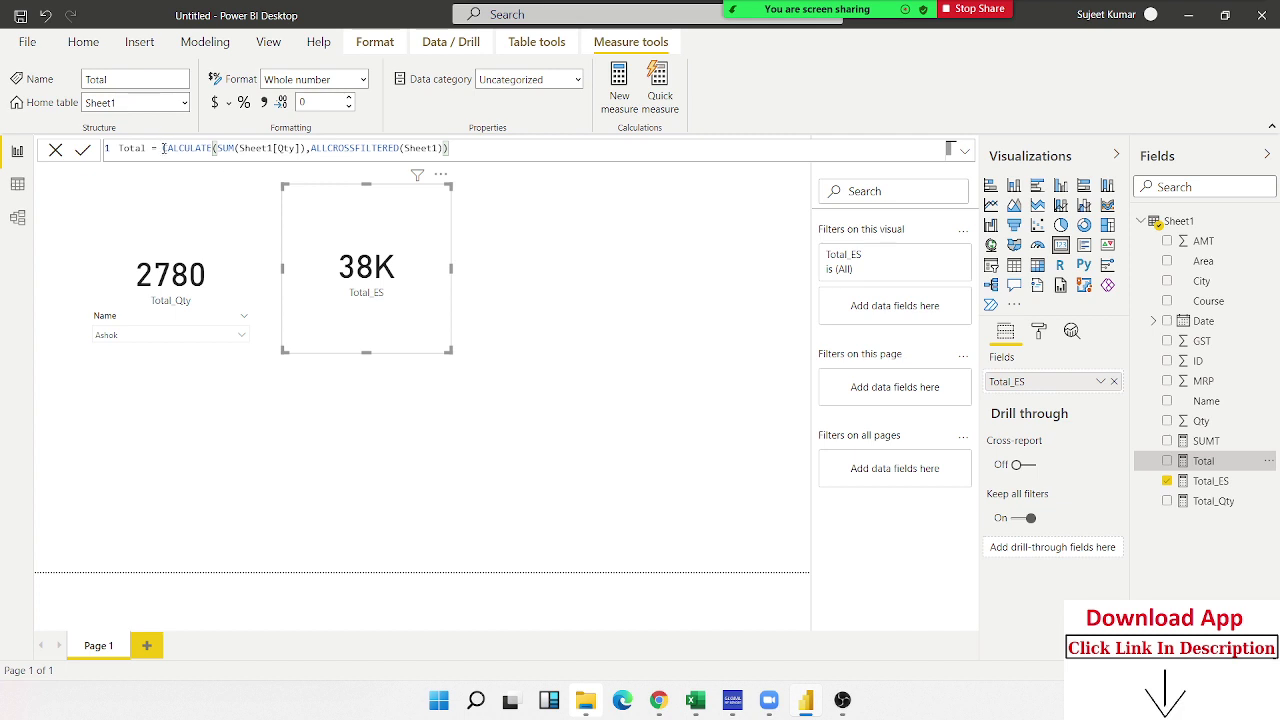
- Replace the Total expression, starting with CALCULATE(SUM(Sheet1[Qty]),
left_click_drag(163, 148, 501, 199)
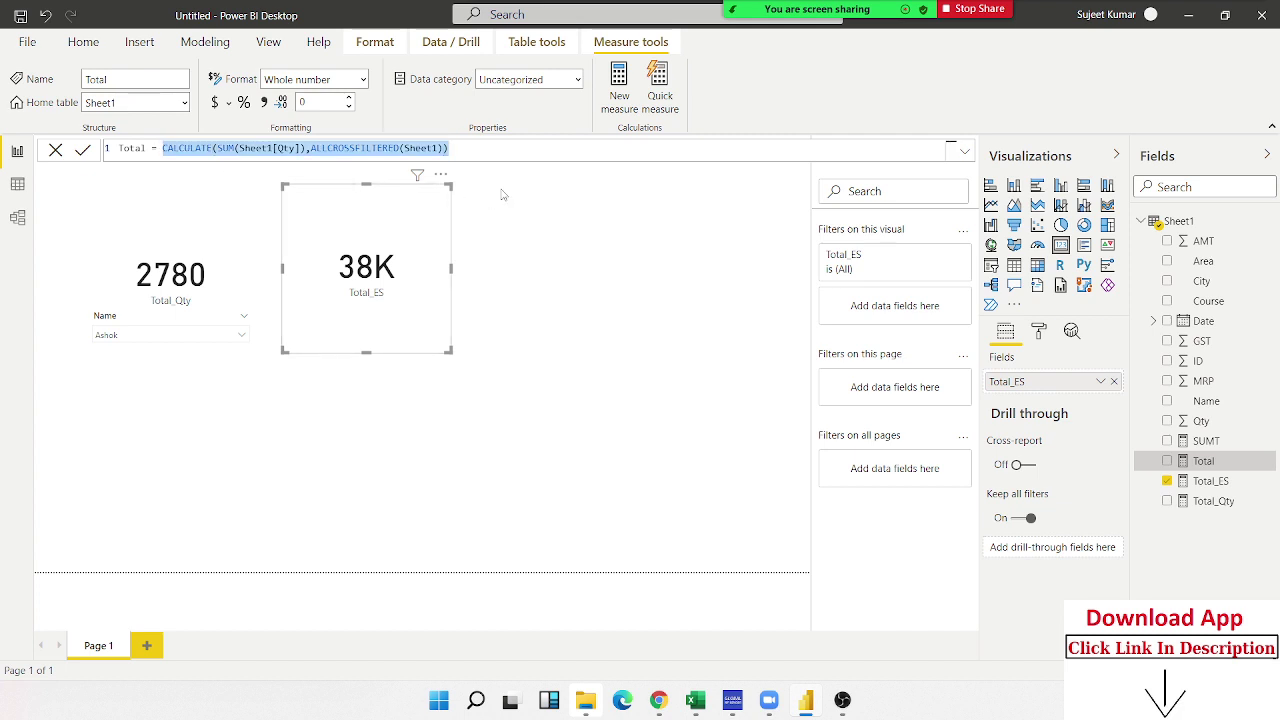
key("Delete")
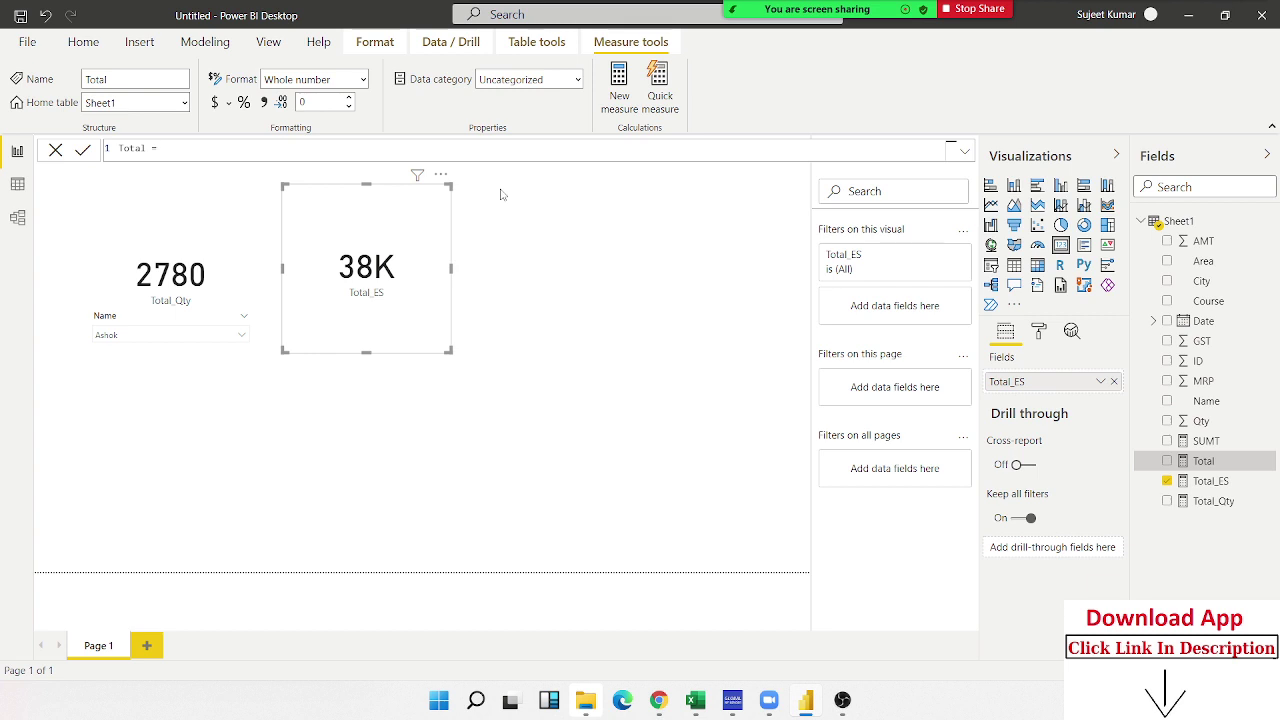
type("cal")
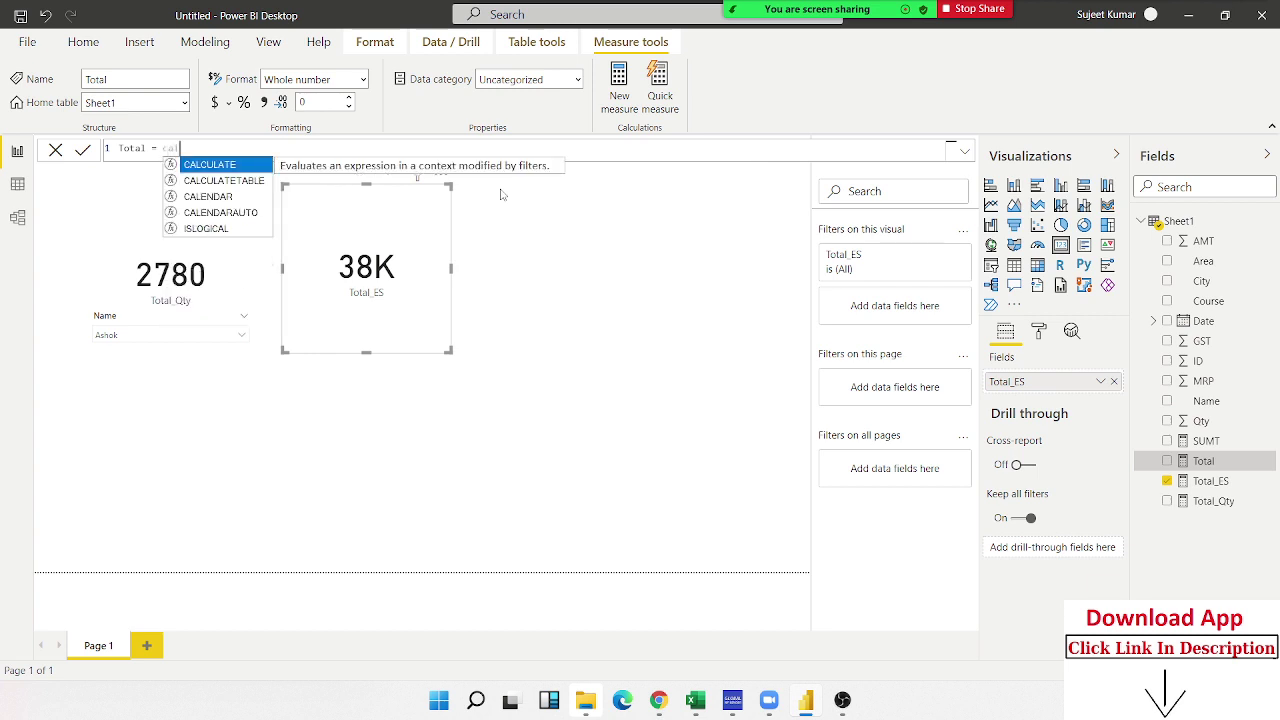
key("Tab")
type("sum")
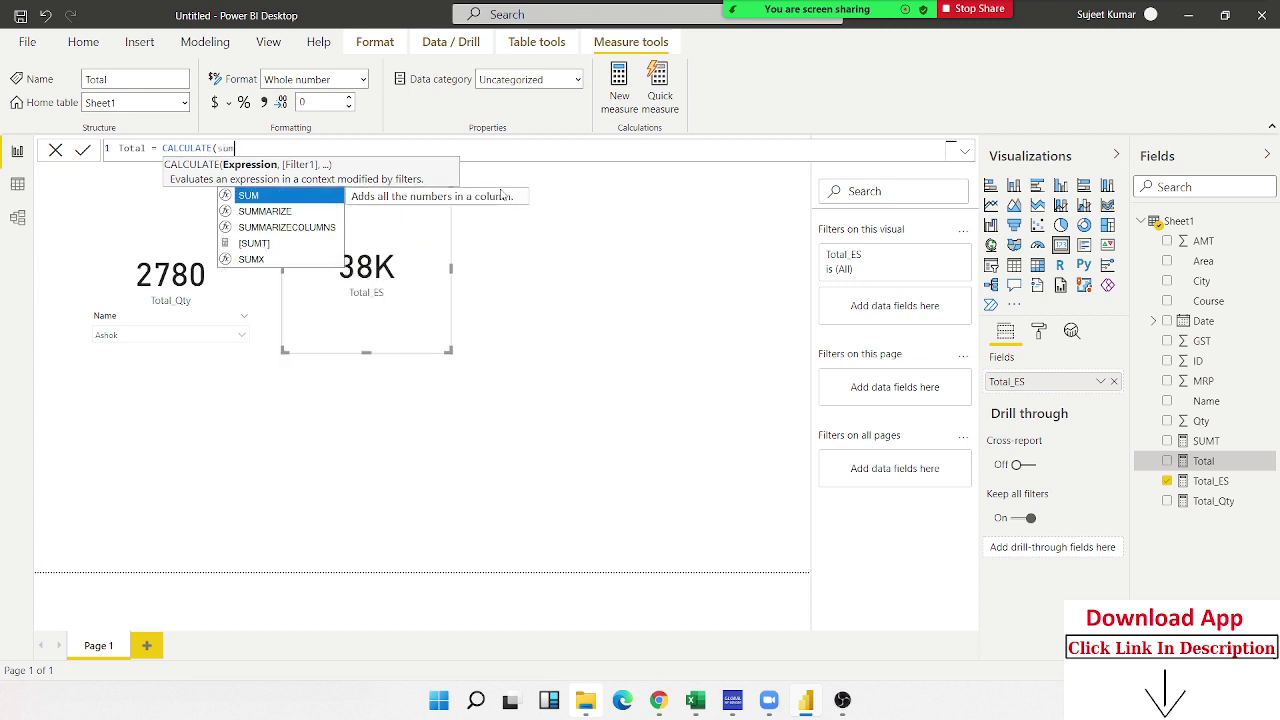
key("Tab")
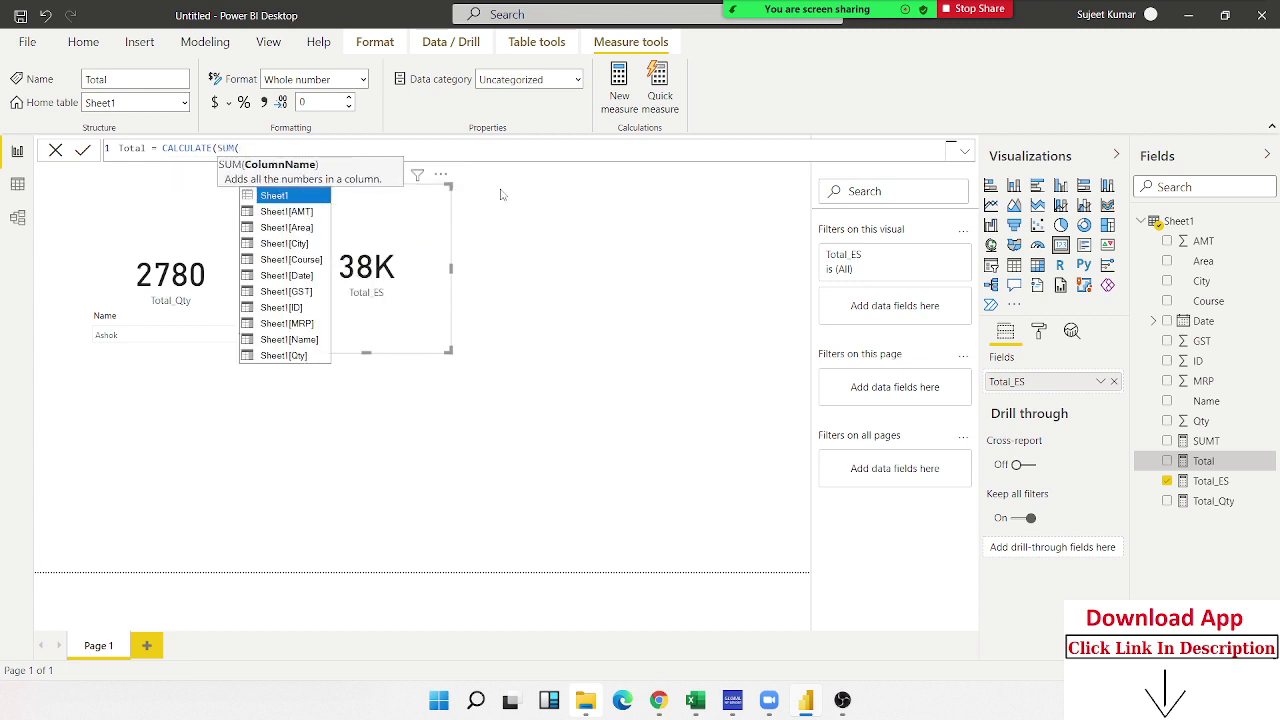
key("Down")
key("Down")
key("Down")
key("Down")
key("Down")
key("Tab")
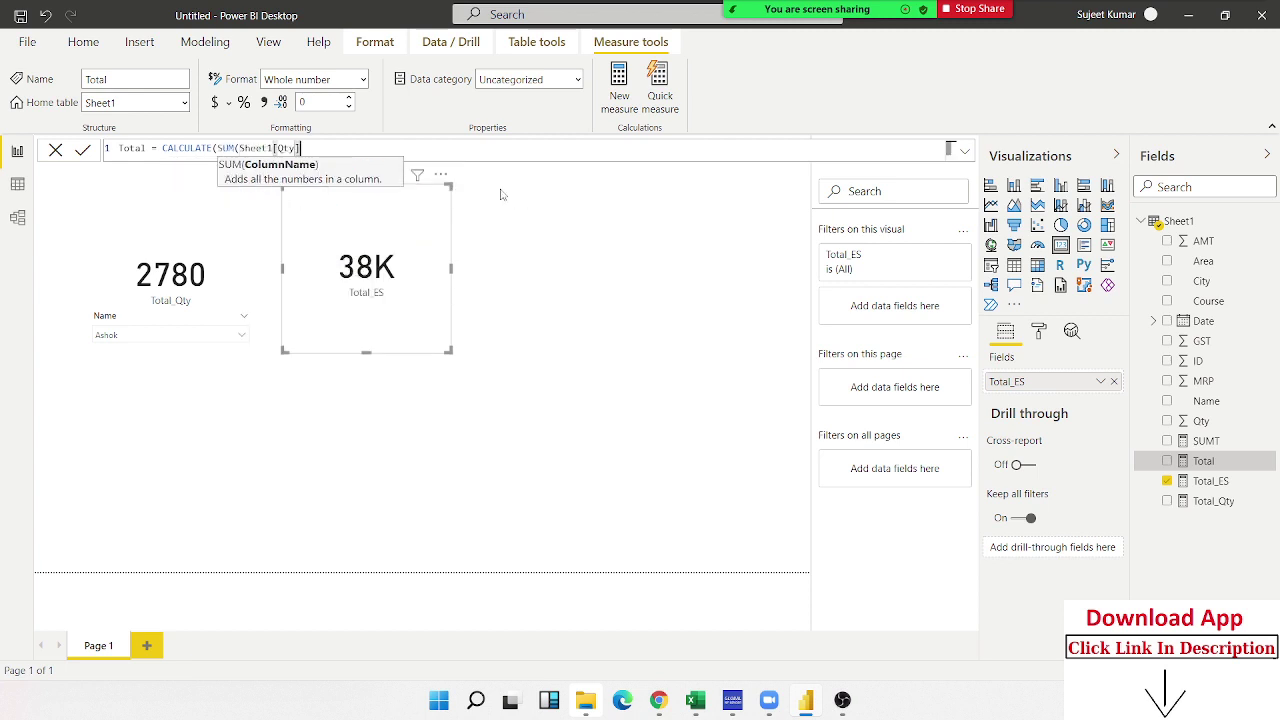
type("),")
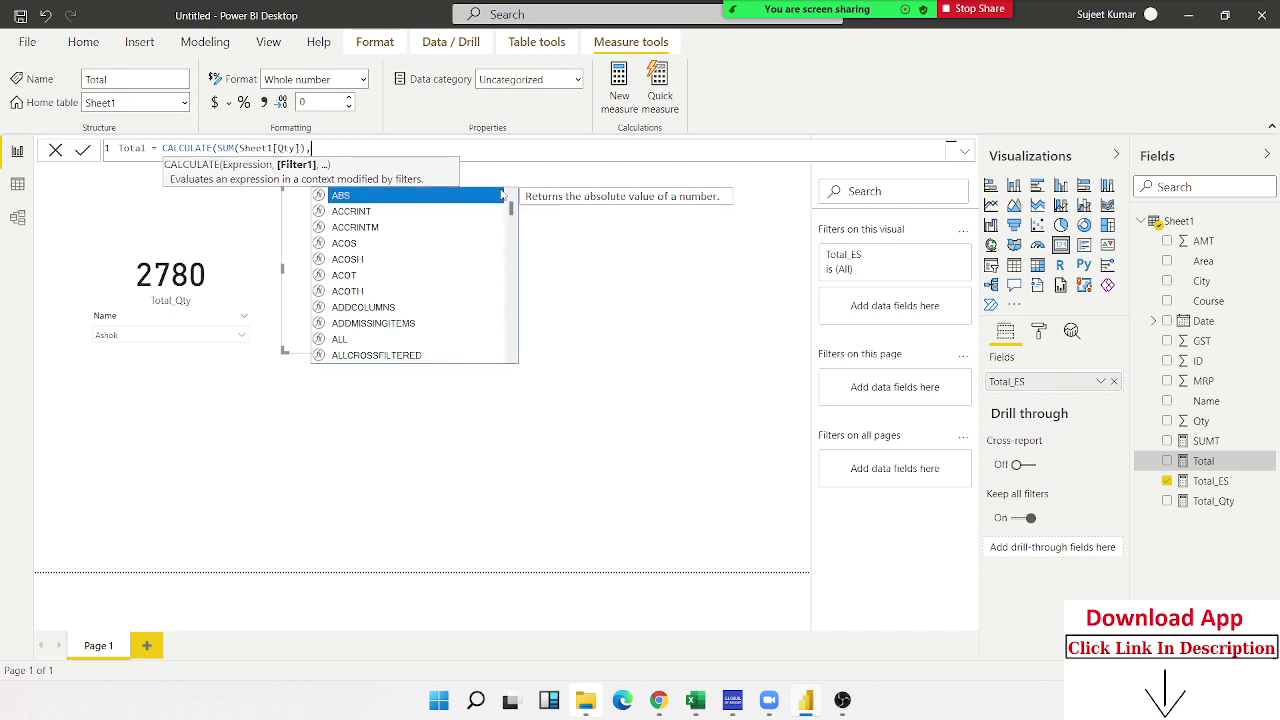
- Finish with ALLEXCEPT(Sheet1,Sheet1[Area]) and commit the Total measure
type("all")
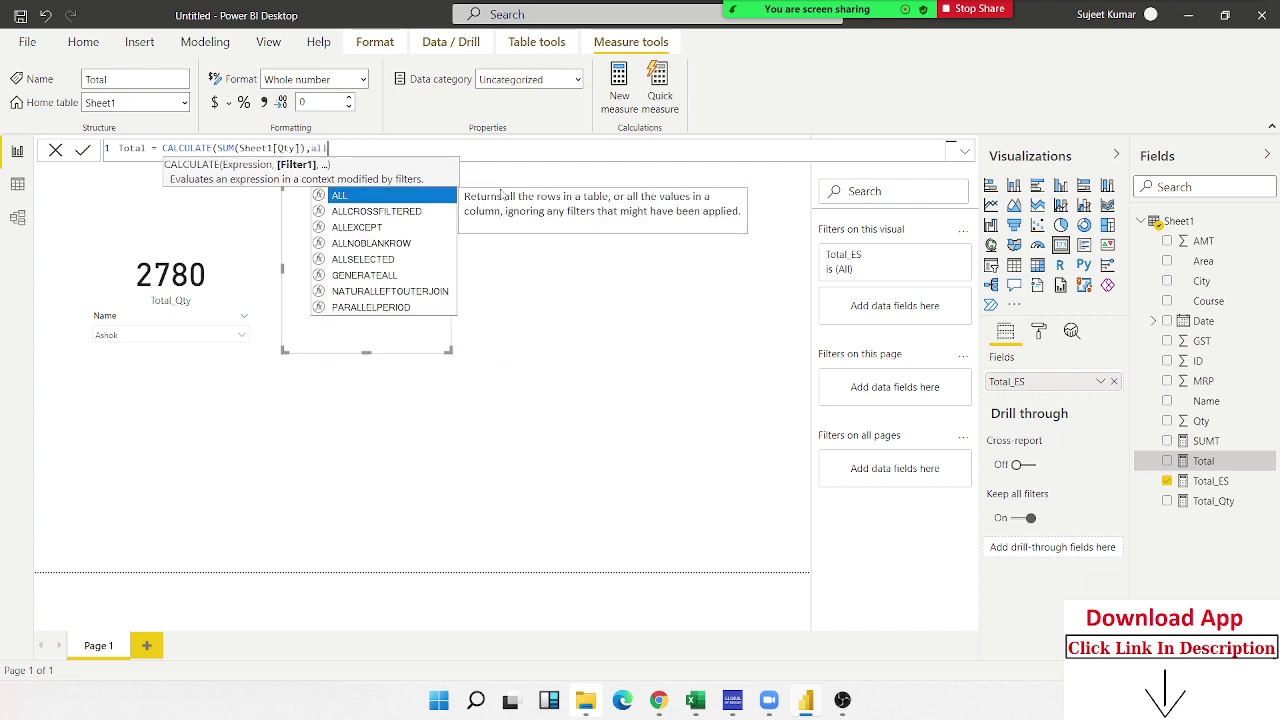
key("Down")
key("Down")
key("Tab")
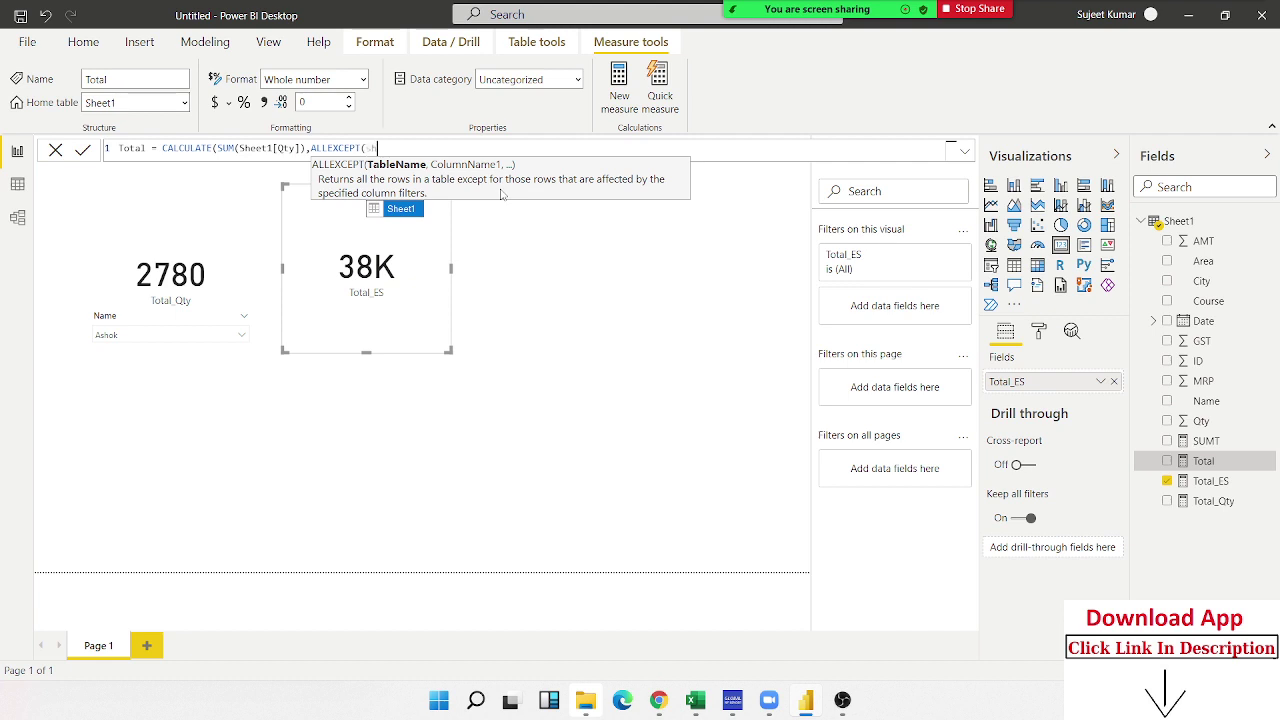
key("Tab")
type(",")
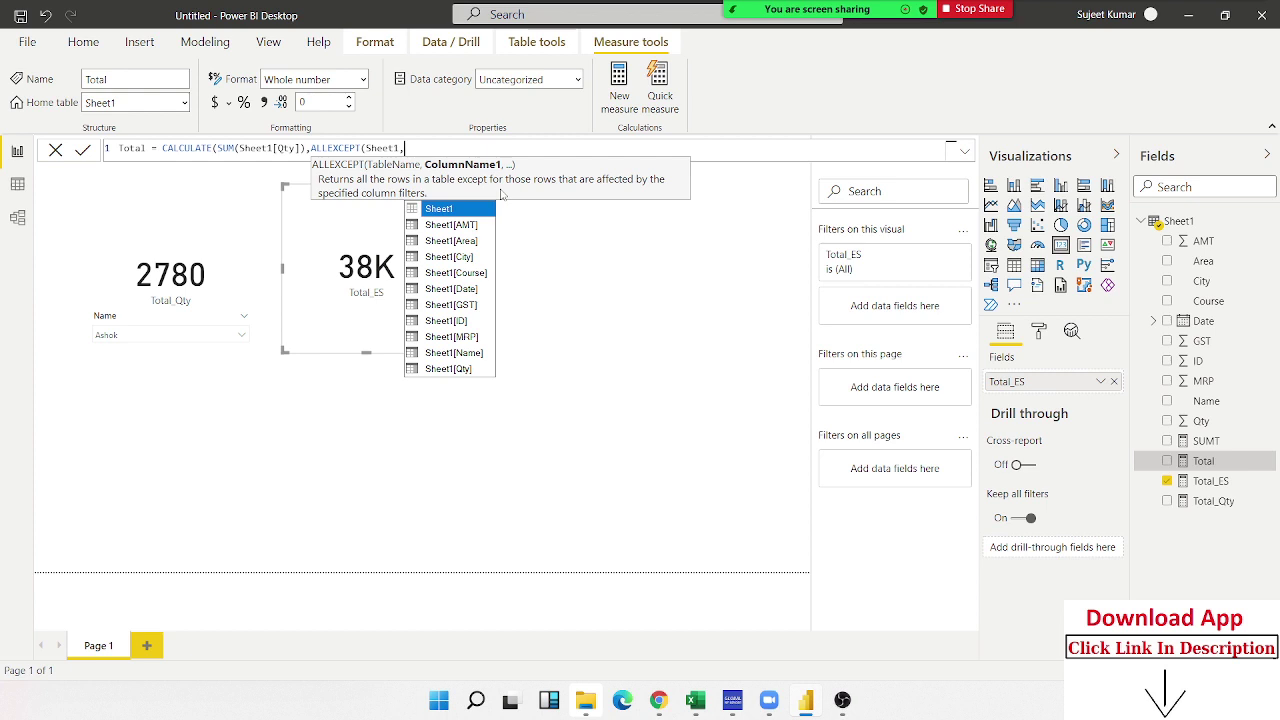
key("Down")
key("Down")
key("Down")
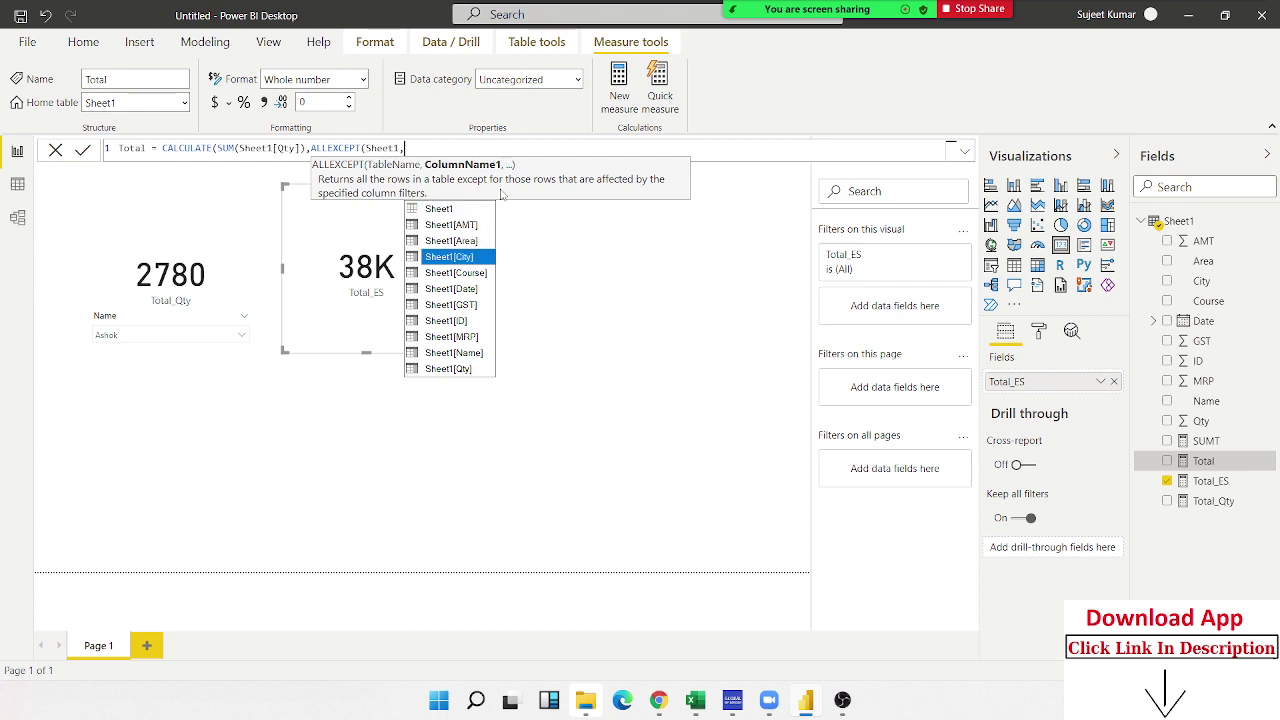
key("Down")
key("Down")
key("Up")
key("Up")
key("Up")
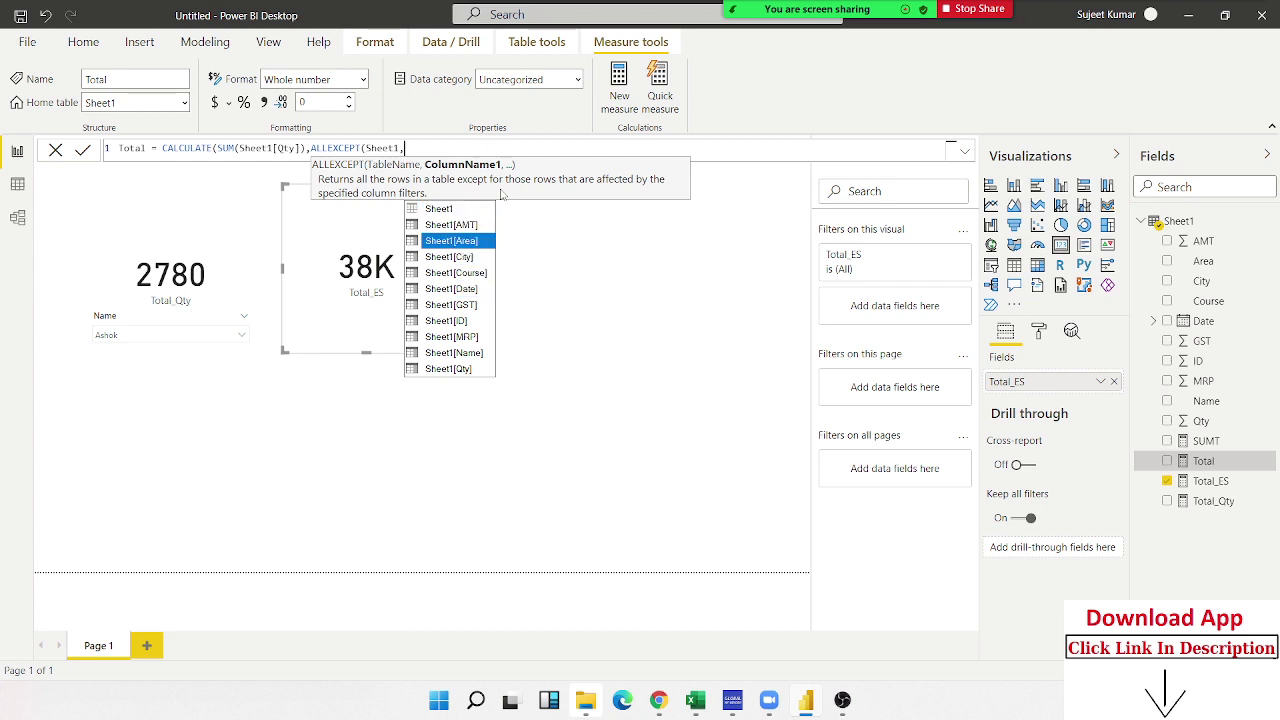
key("Tab")
type(")")
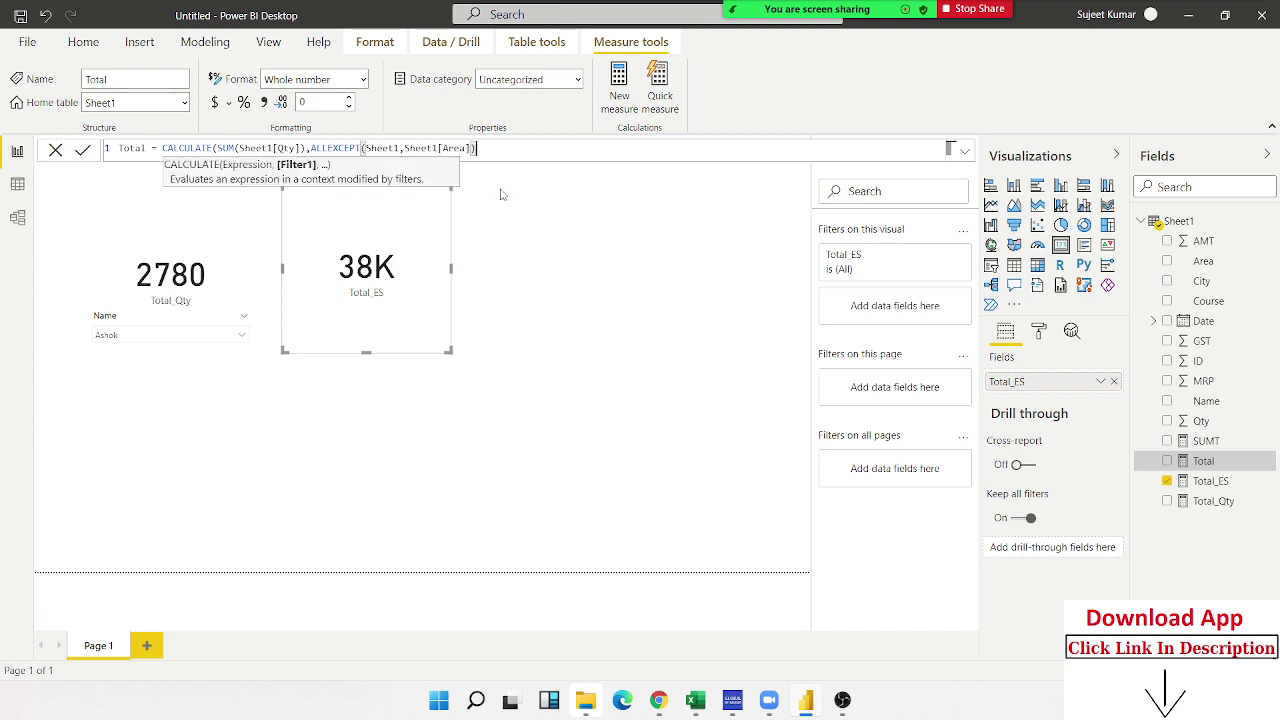
type(")")
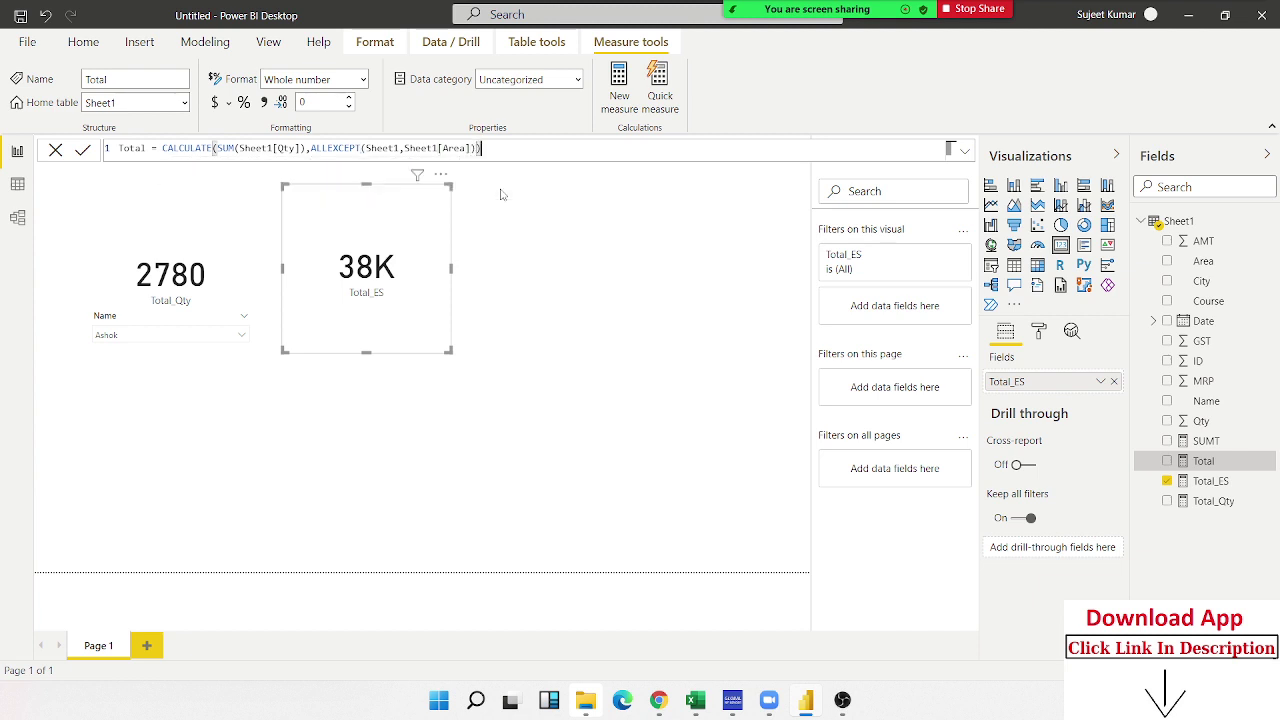
key("Return")
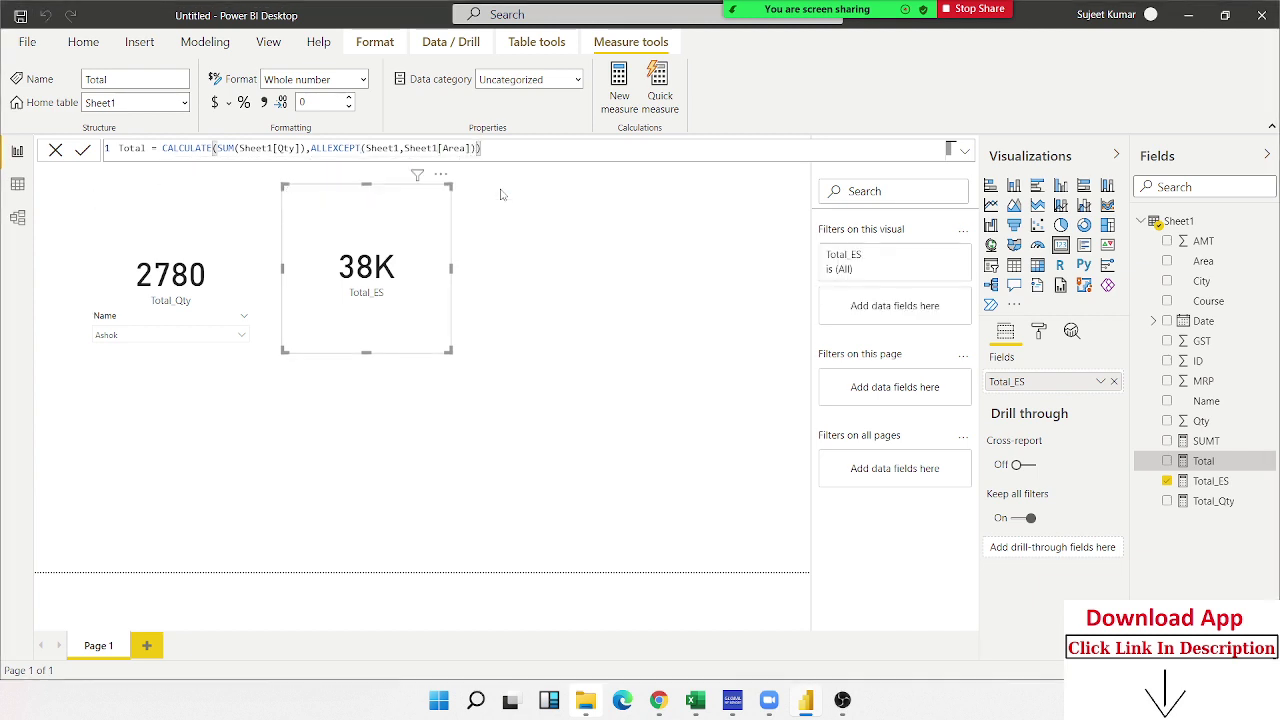
- Pick a single name in the Name dropdown slicer, bringing Total_Qty to 2669
left_click(574, 337)
mouse_move(130, 318)
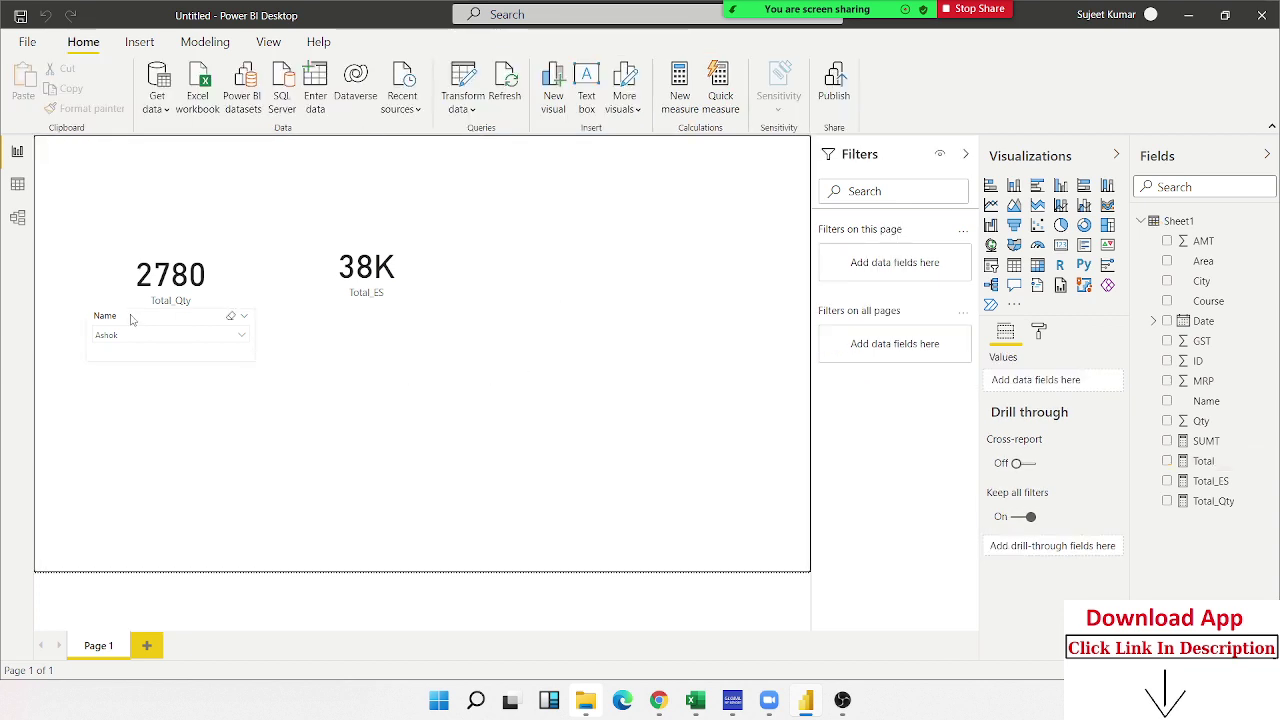
left_click(241, 340)
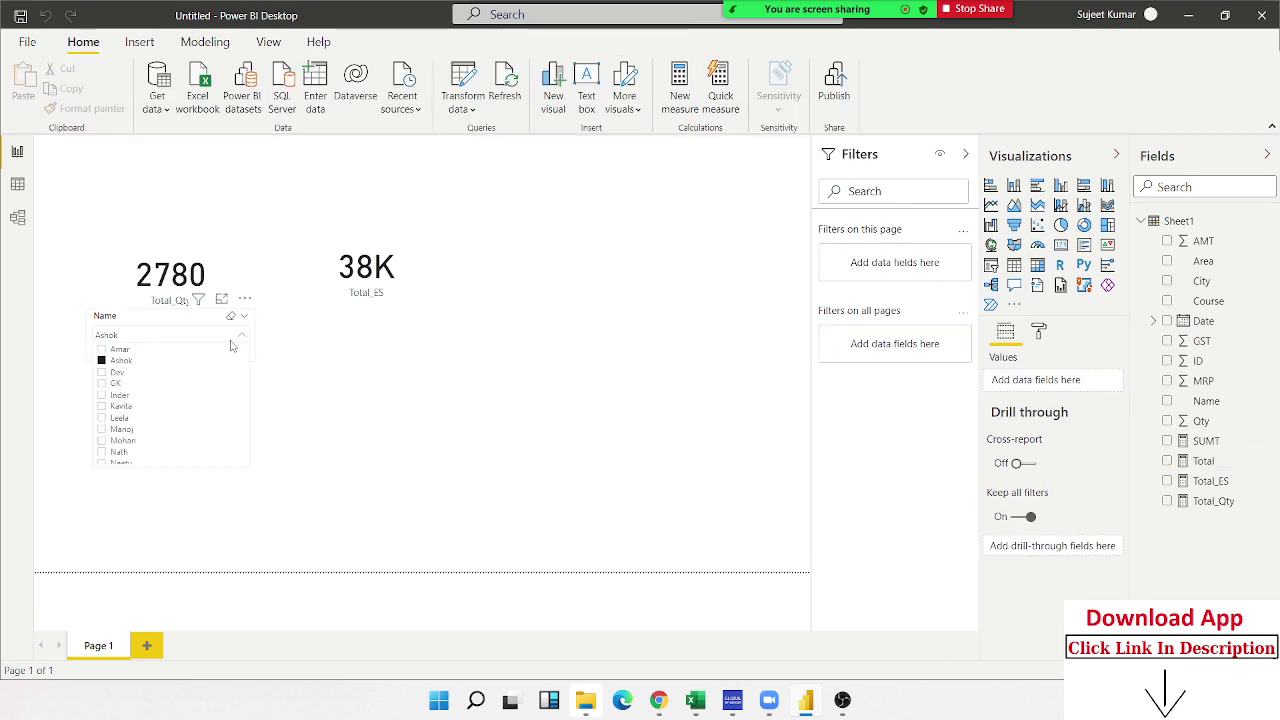
left_click(114, 383)
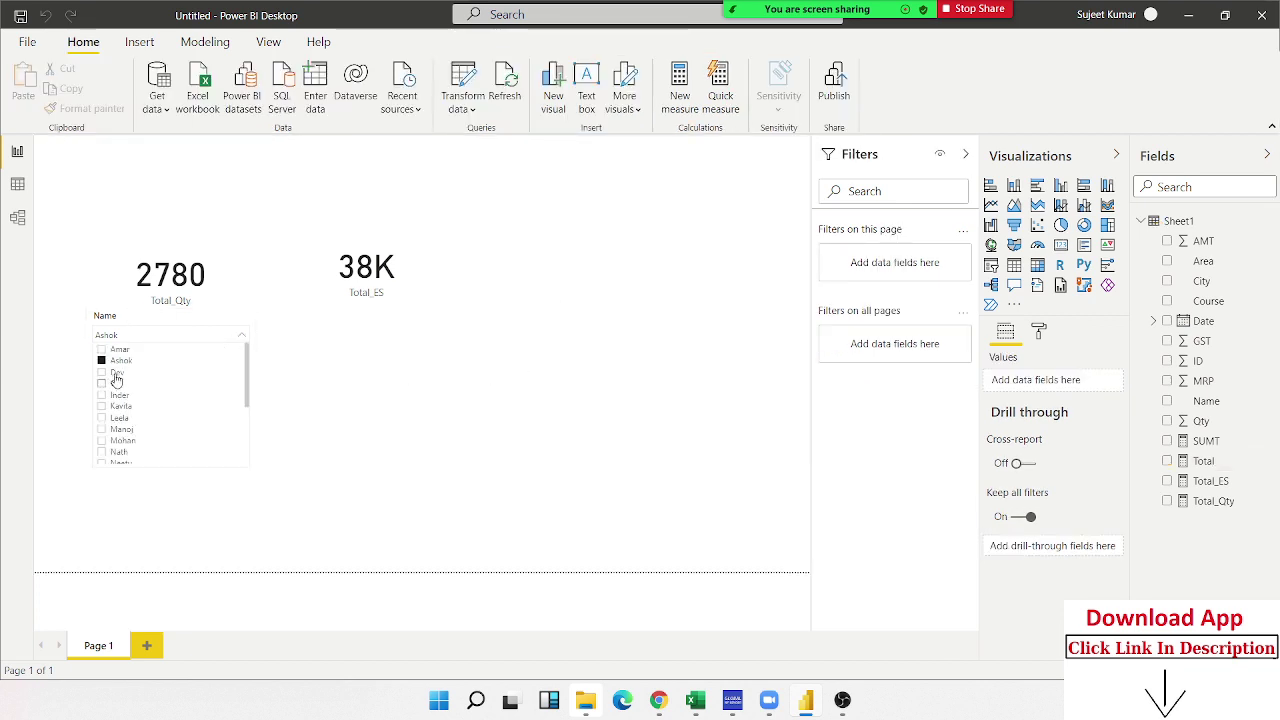
left_click(342, 417)
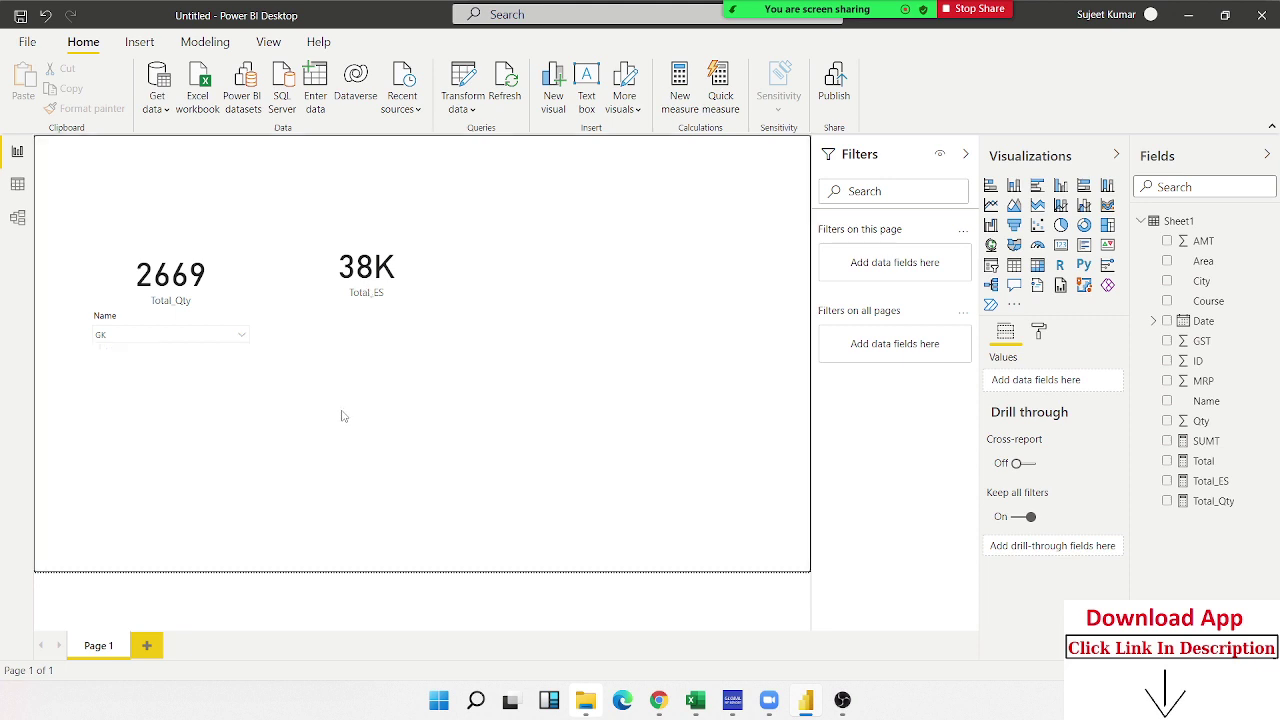
- Add an Area slicer below the Total_ES card, set it to Dropdown and shorten it
left_click(990, 264)
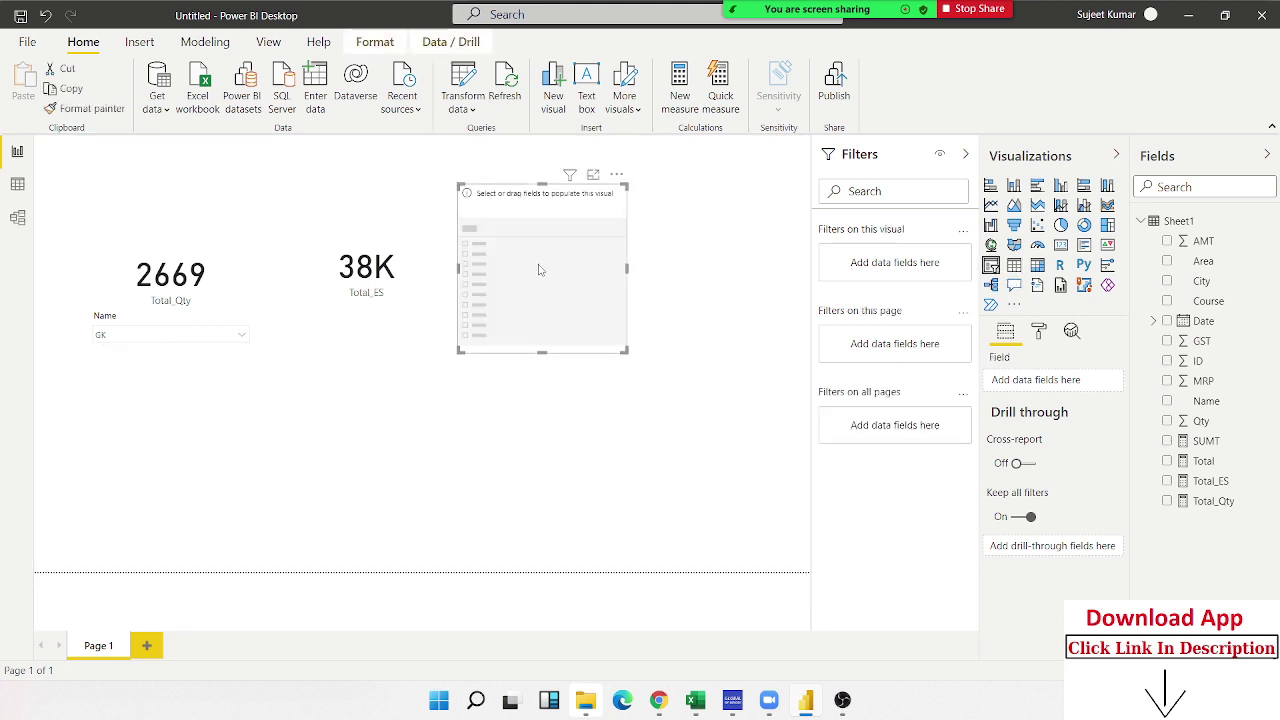
left_click_drag(538, 270, 445, 354)
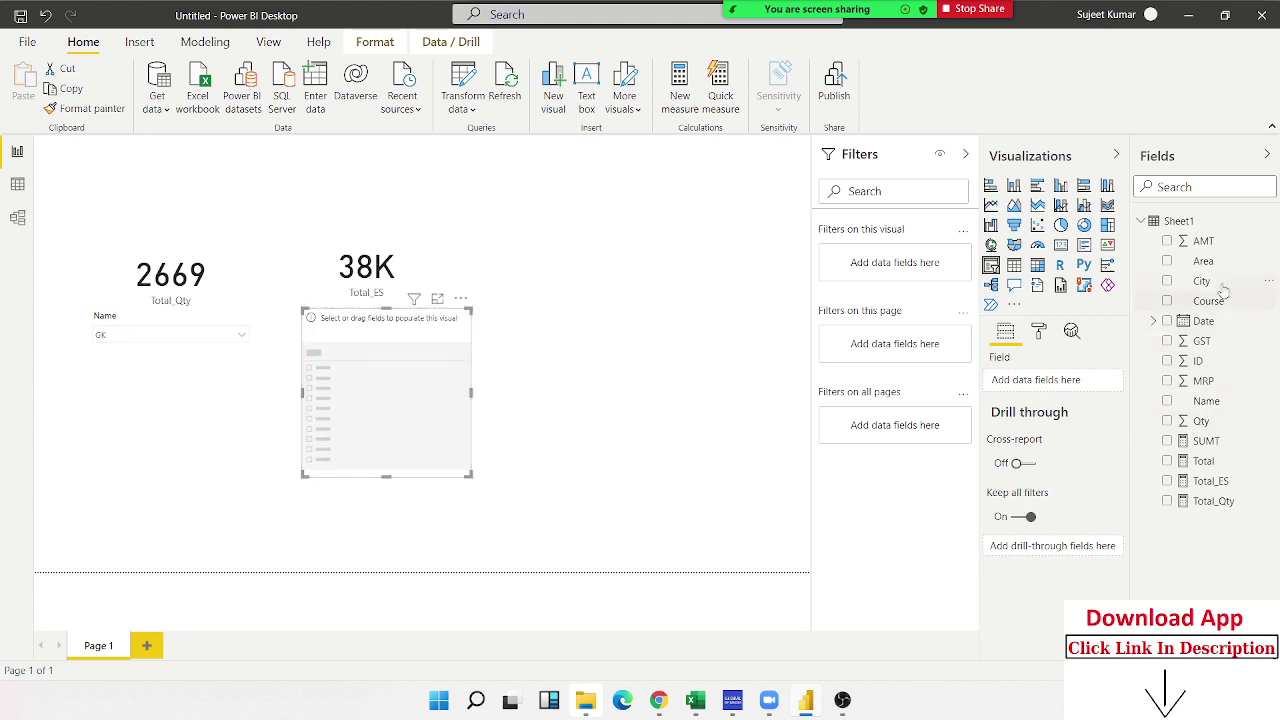
left_click_drag(1203, 261, 428, 370)
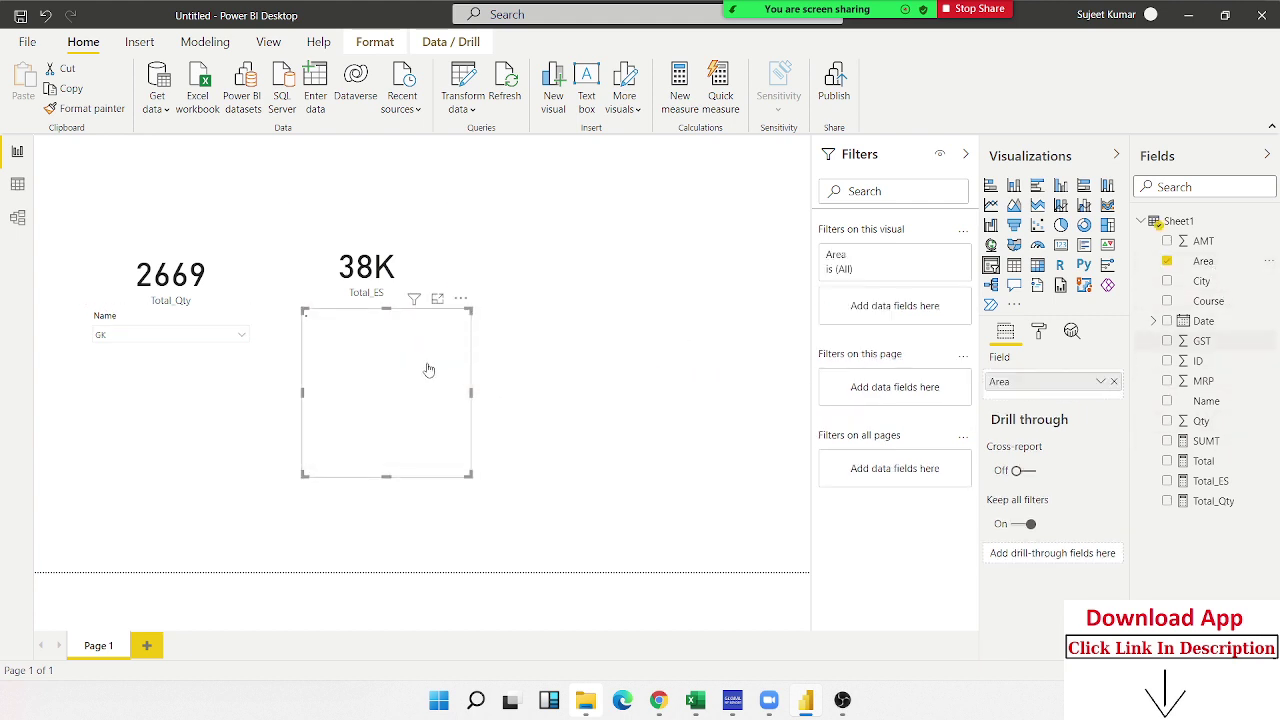
left_click(459, 316)
left_click(480, 351)
left_click(1085, 700)
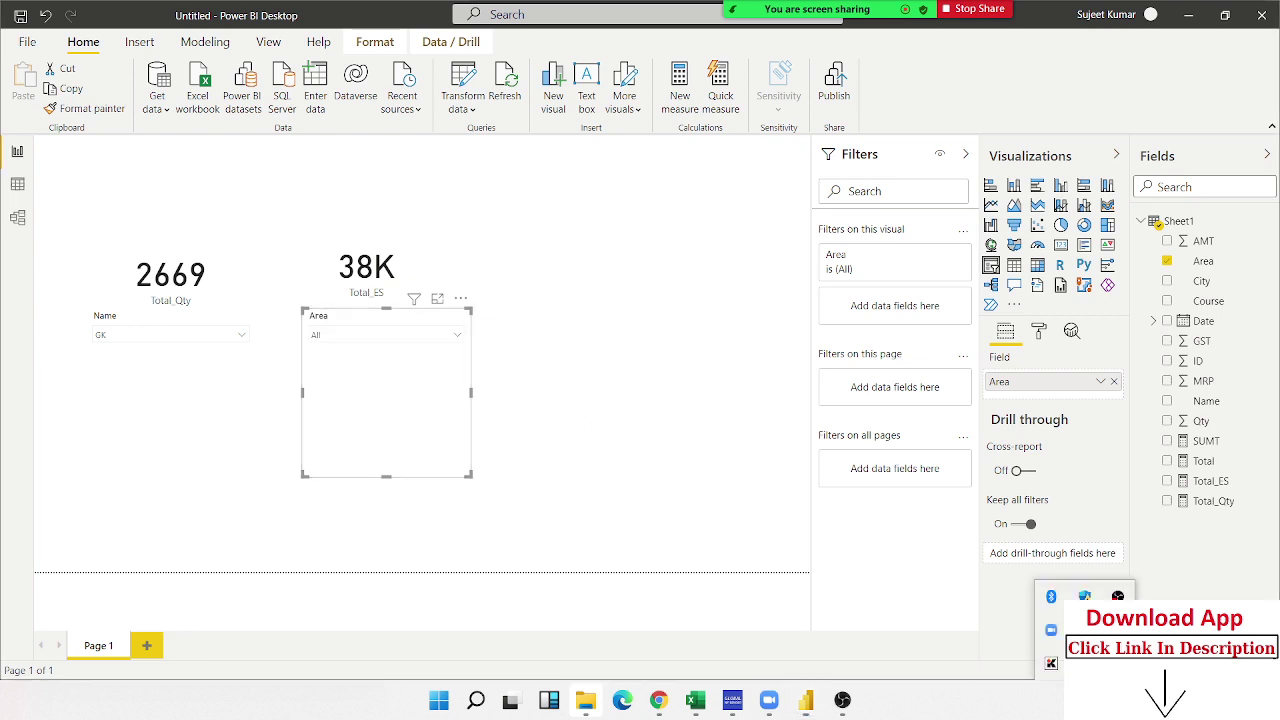
left_click(678, 462)
left_click(505, 477)
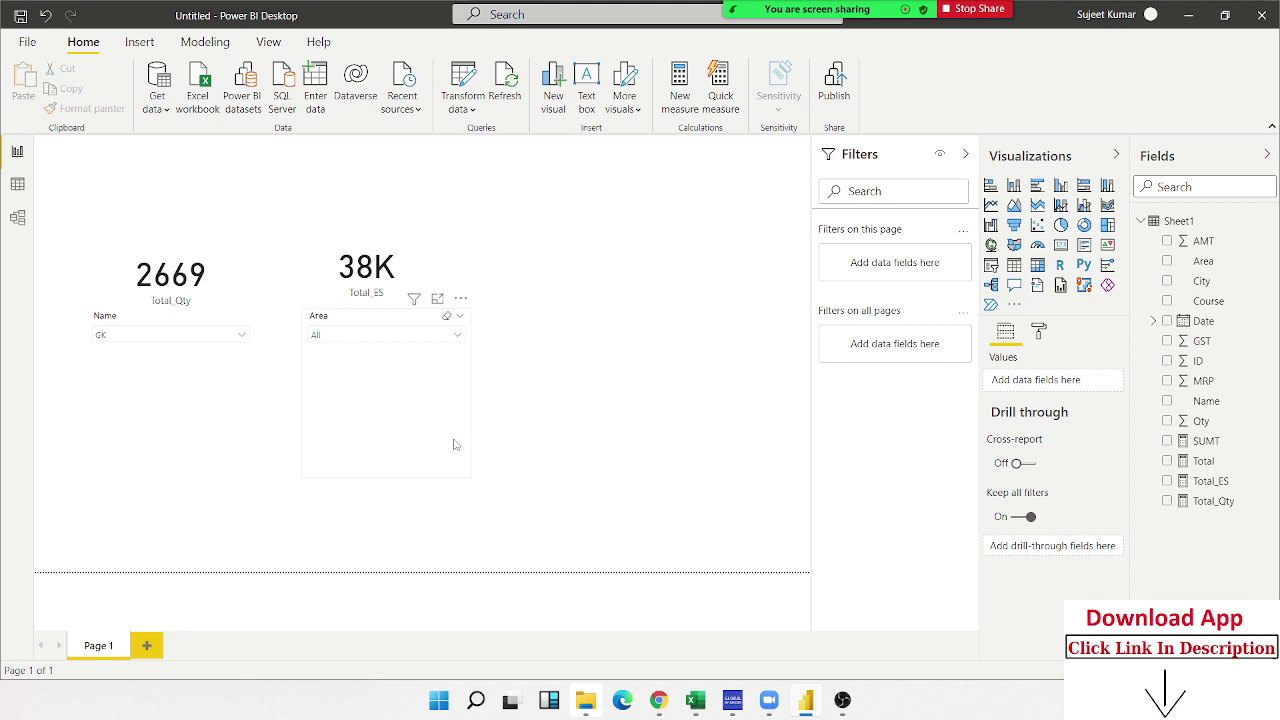
left_click(455, 444)
left_click_drag(470, 476, 477, 358)
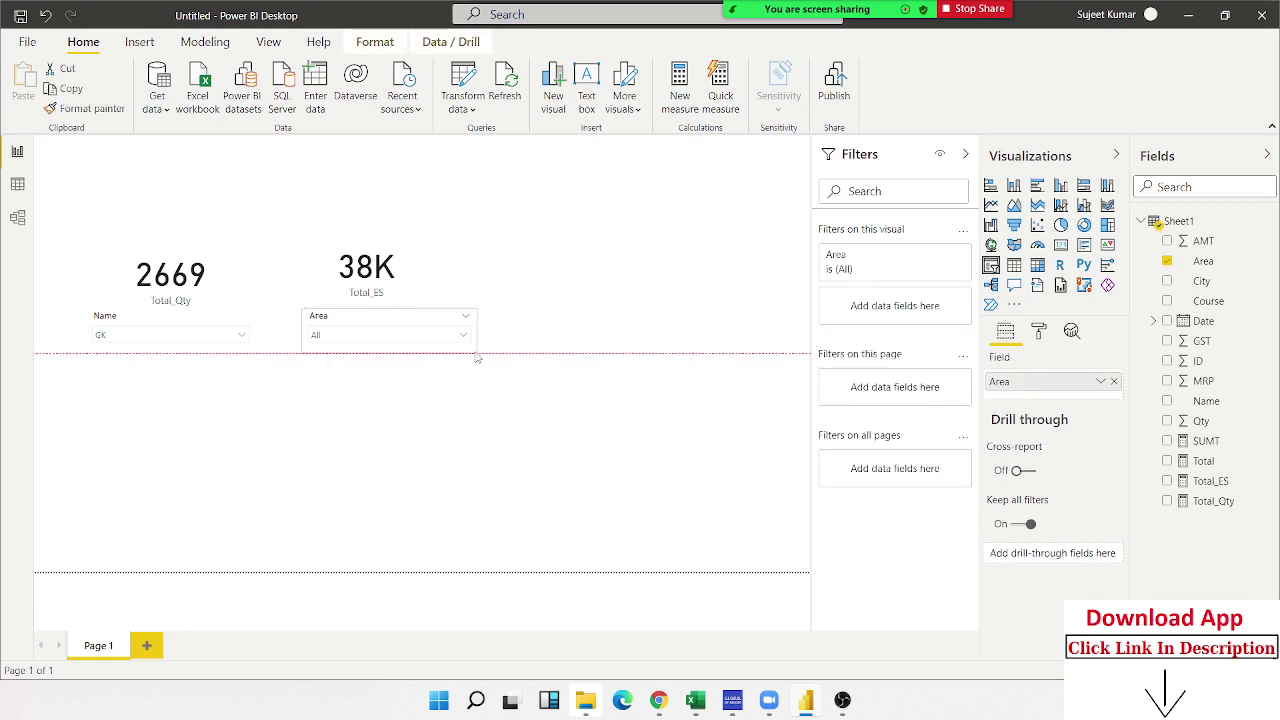
- Try the South area filter, then rebuild the Area slicer by re-adding the Area field
left_click(480, 392)
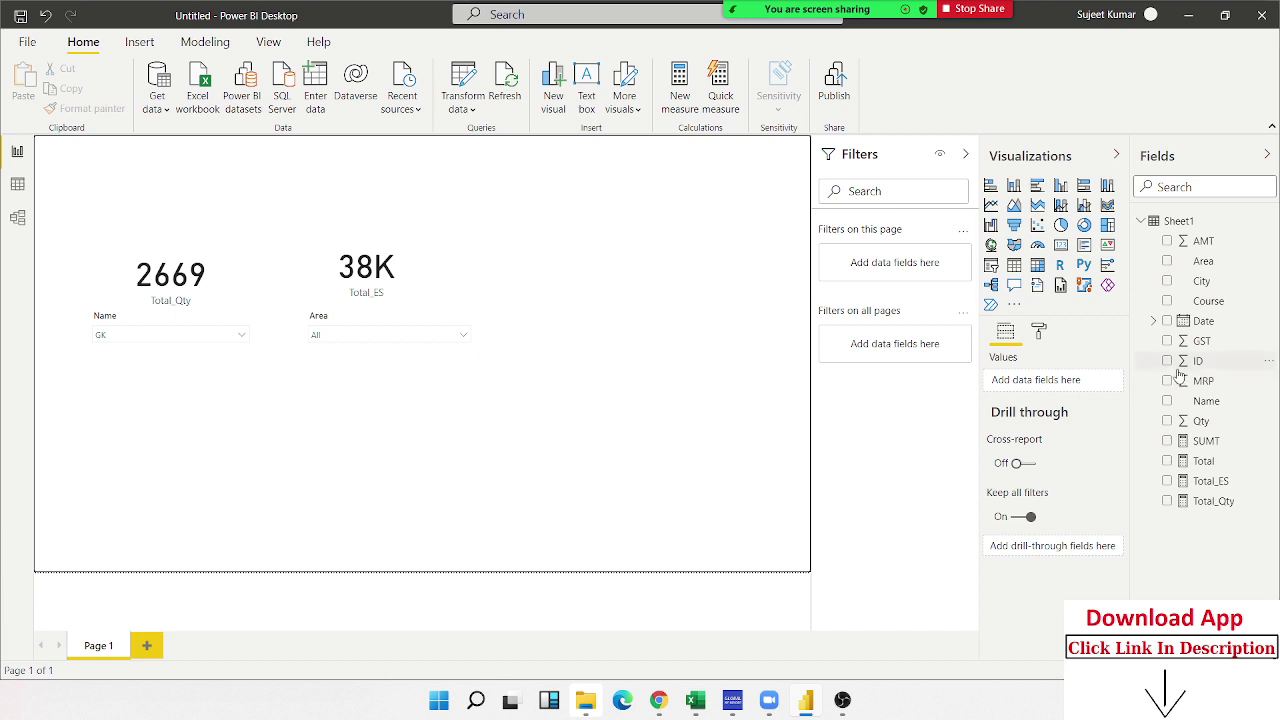
mouse_move(389, 330)
left_click(461, 336)
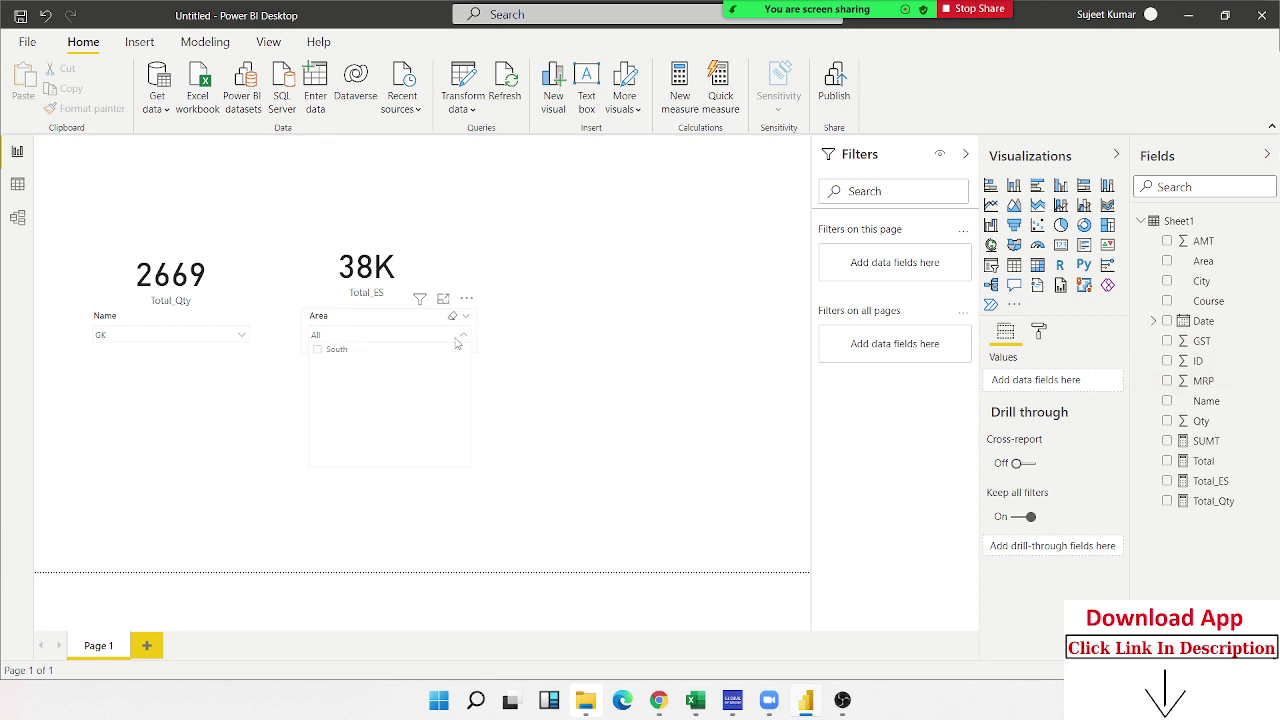
left_click(331, 350)
left_click(546, 381)
left_click(432, 330)
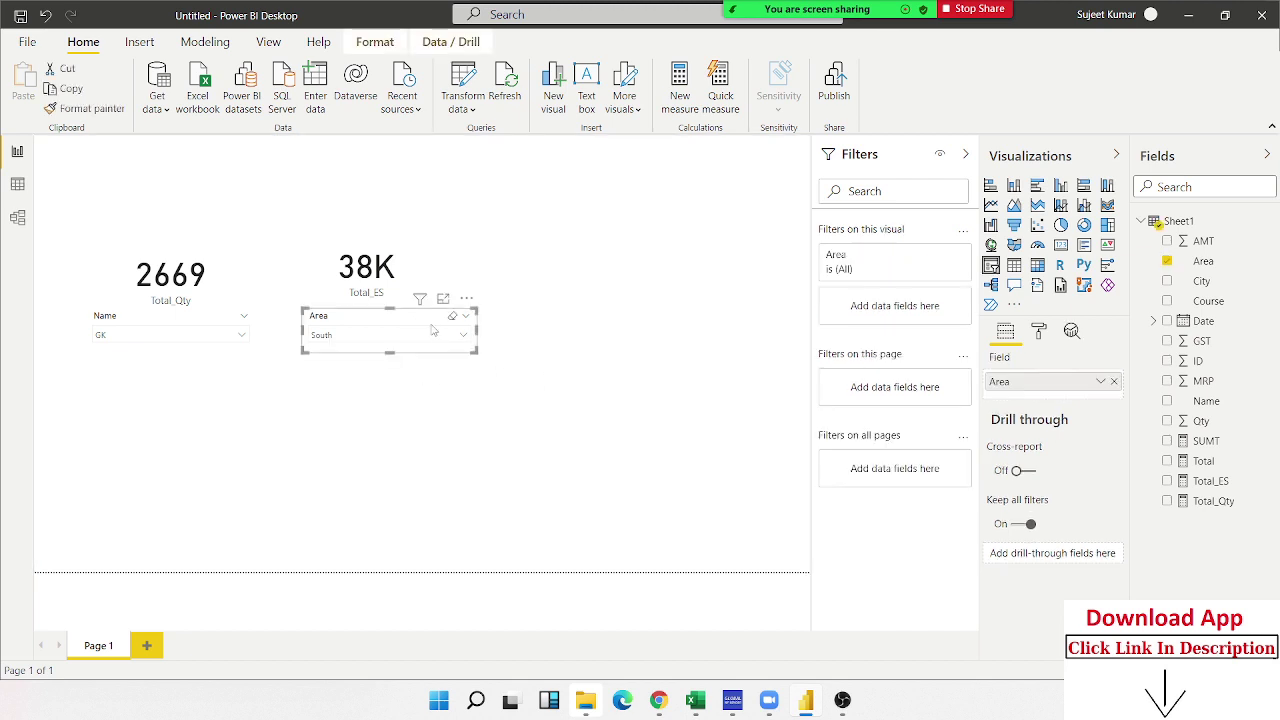
left_click(465, 338)
left_click(465, 338)
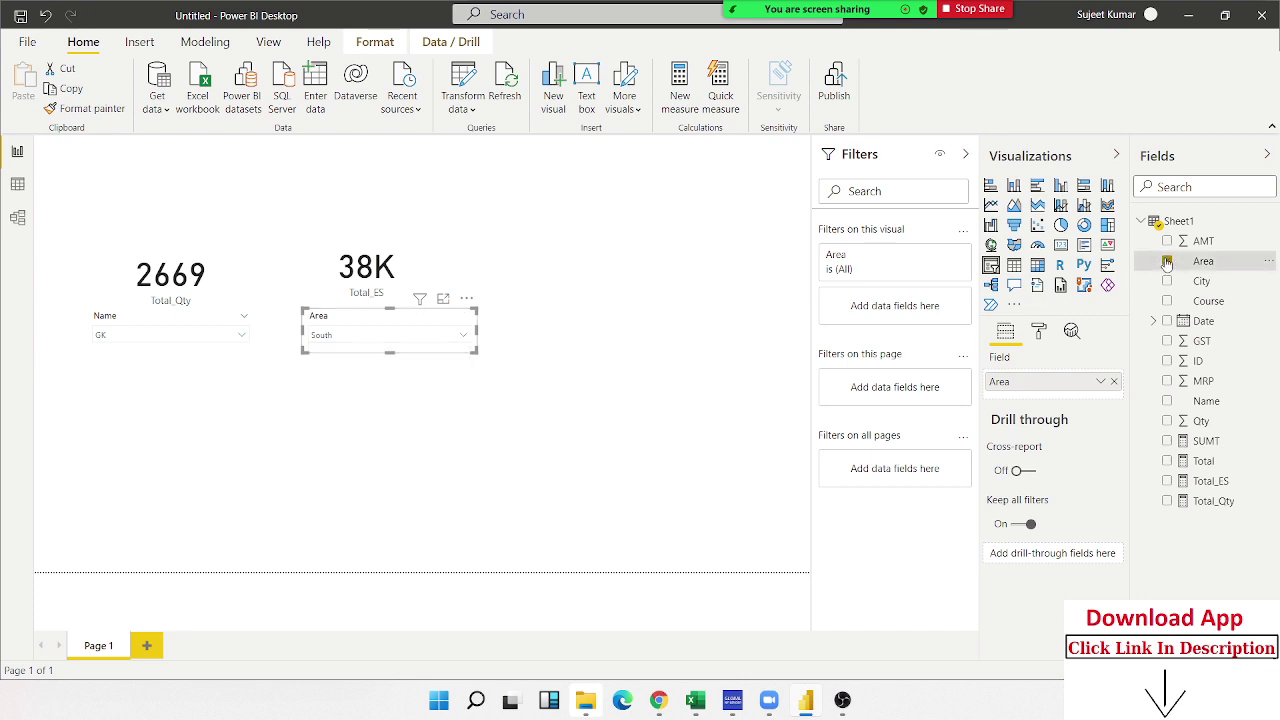
left_click(1165, 261)
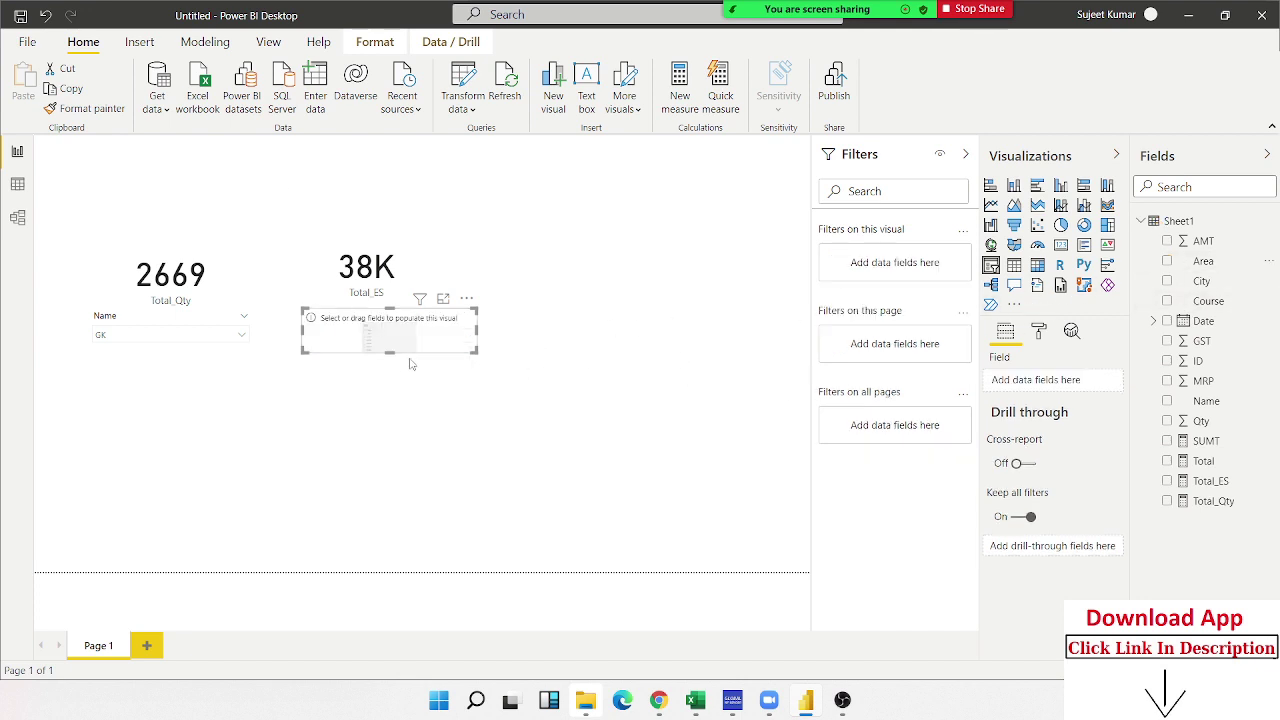
left_click_drag(389, 352, 389, 427)
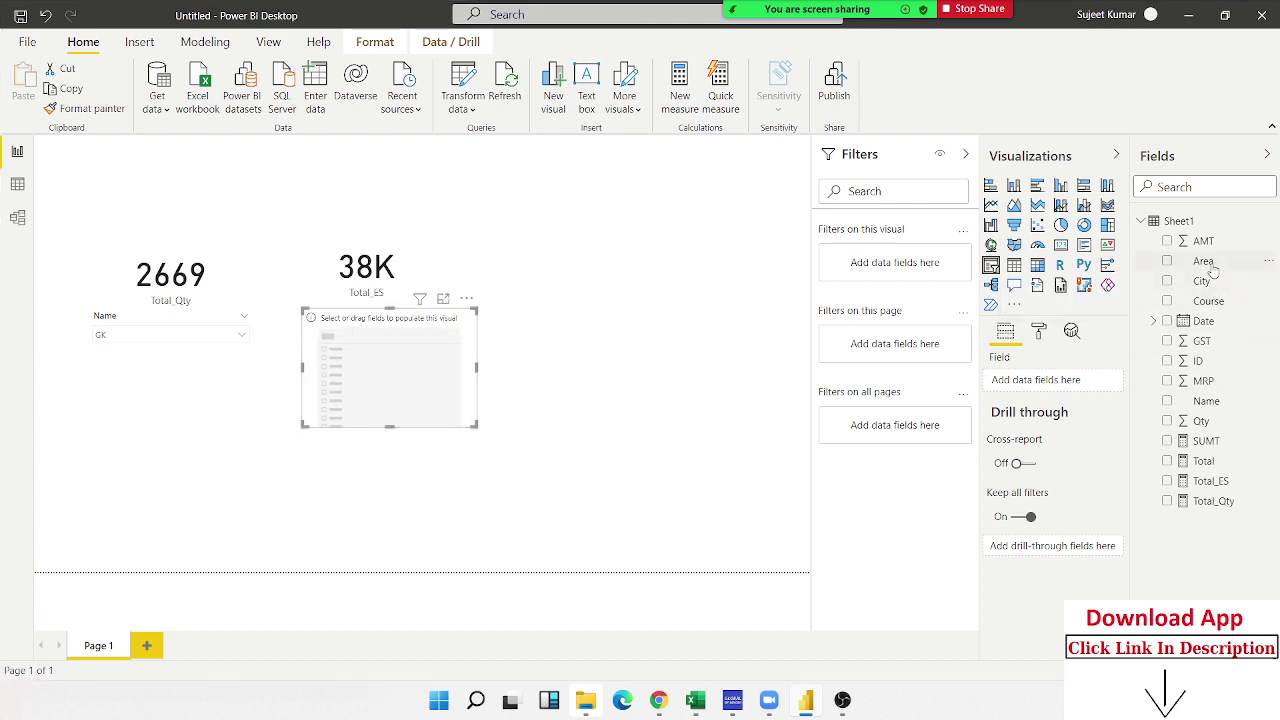
left_click_drag(1205, 262, 396, 366)
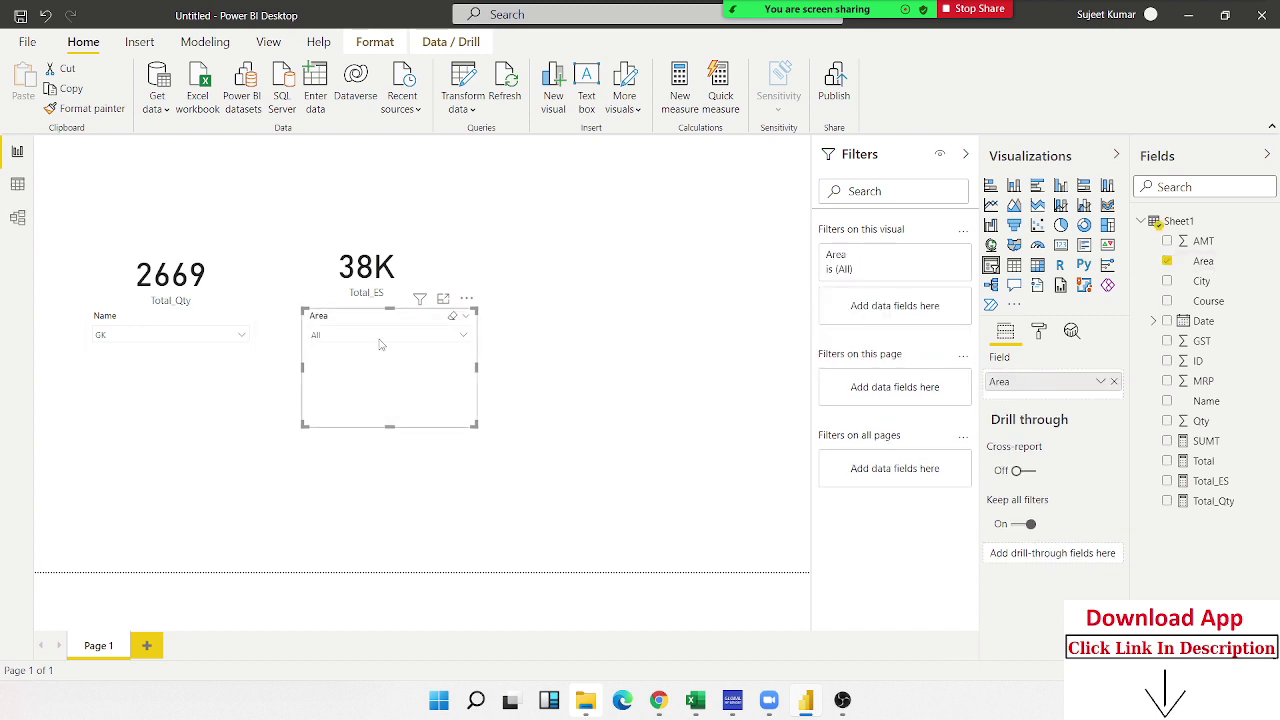
- Reset the Name slicer to All names
left_click(241, 336)
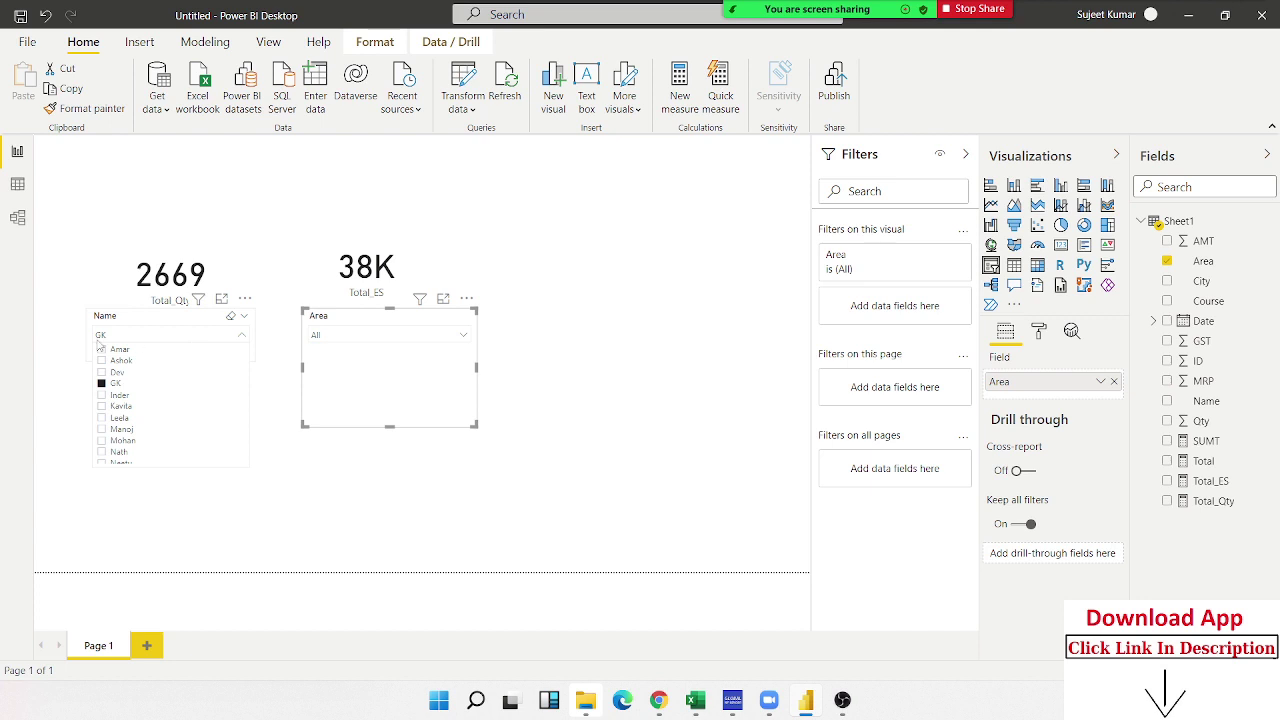
left_click(104, 395)
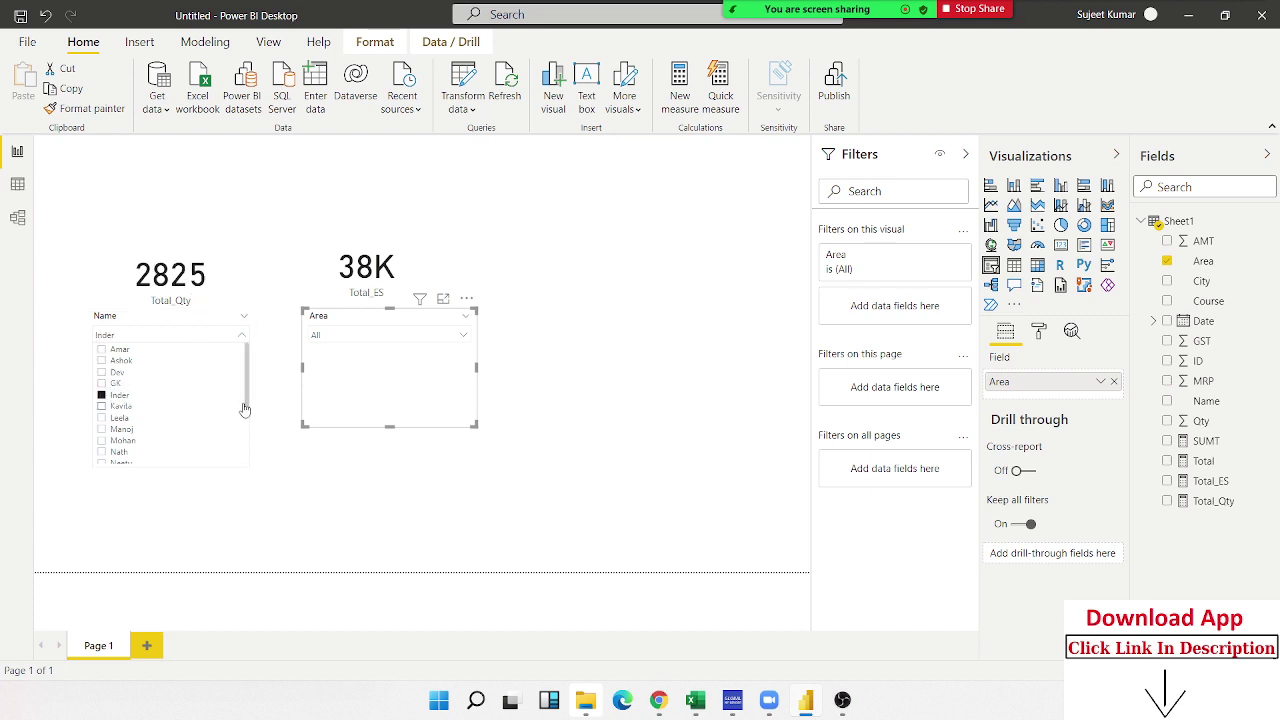
left_click(104, 396)
left_click(303, 452)
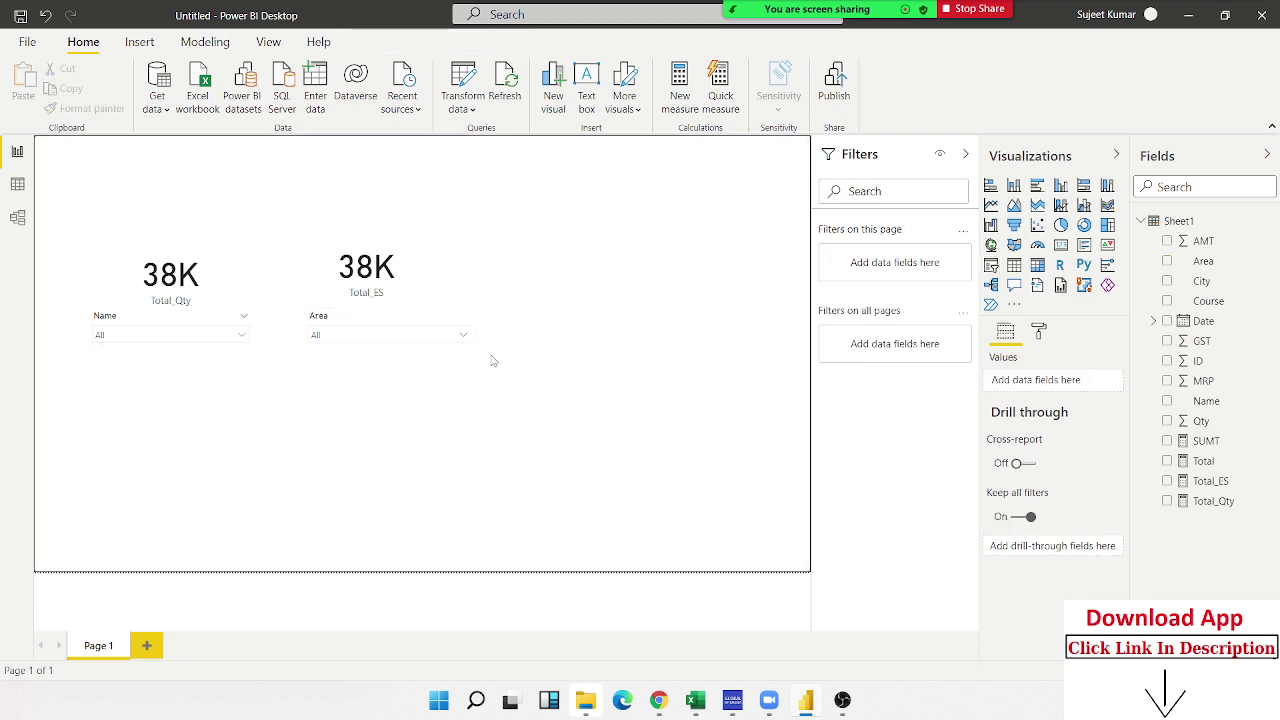
- Cycle the Area filter through East, South and West, ending on Central (Total_Qty 7348)
left_click(466, 338)
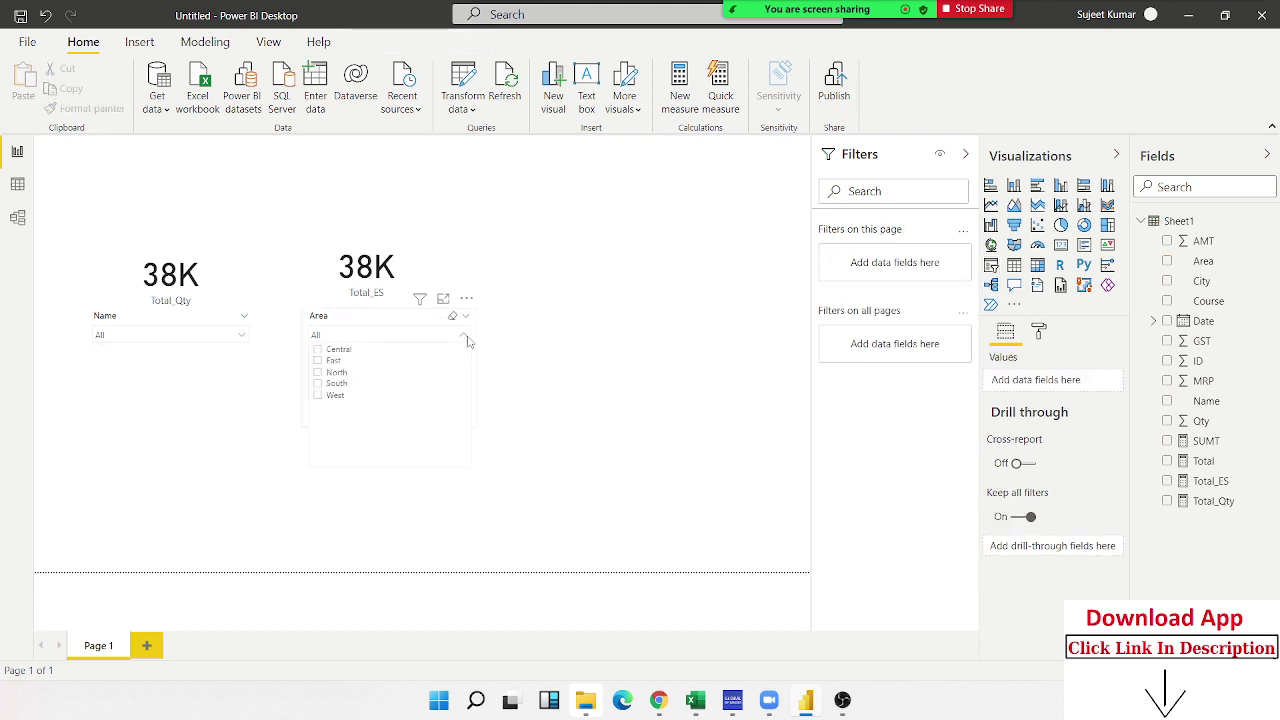
left_click(317, 360)
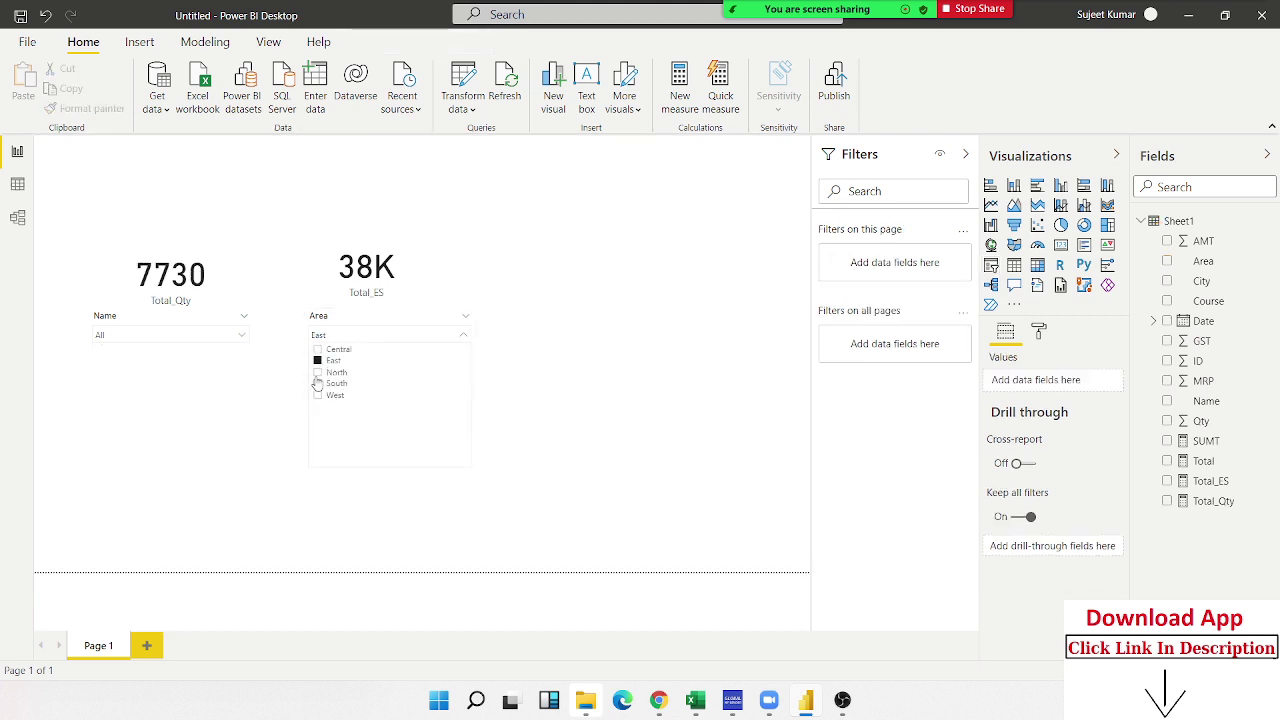
left_click(317, 383)
left_click(316, 384)
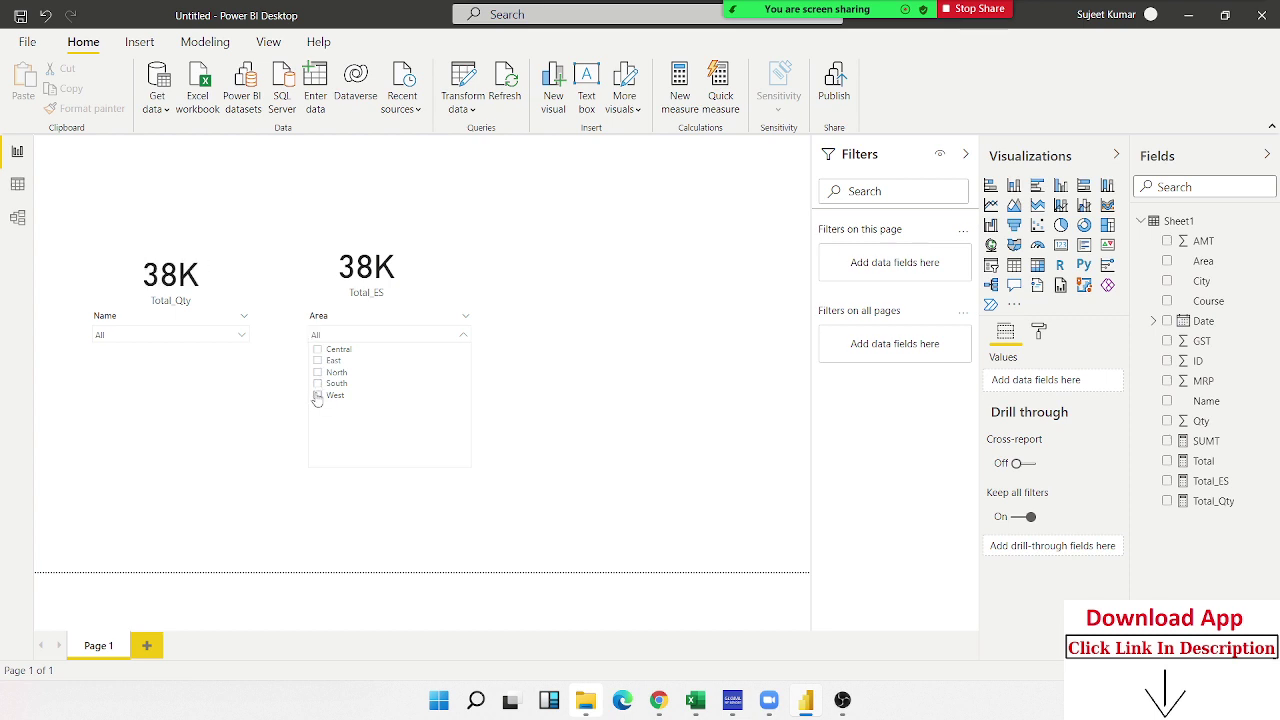
left_click(317, 395)
left_click(317, 349)
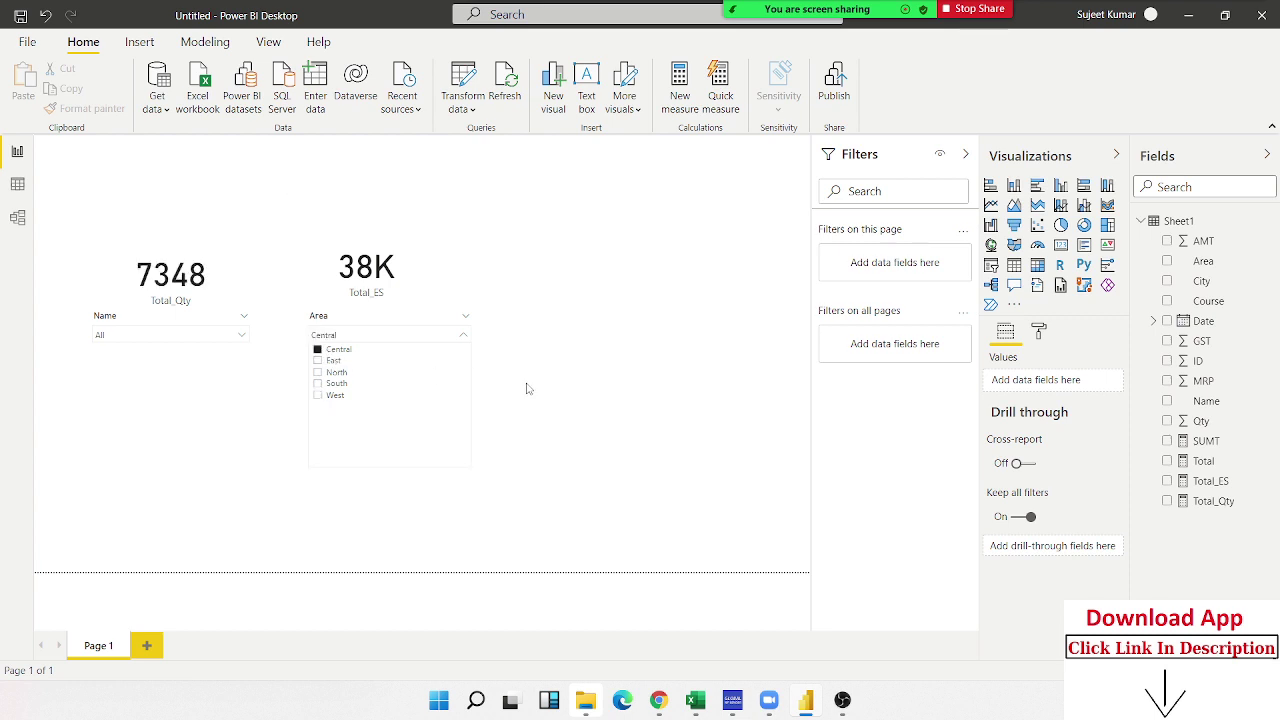
left_click(396, 282)
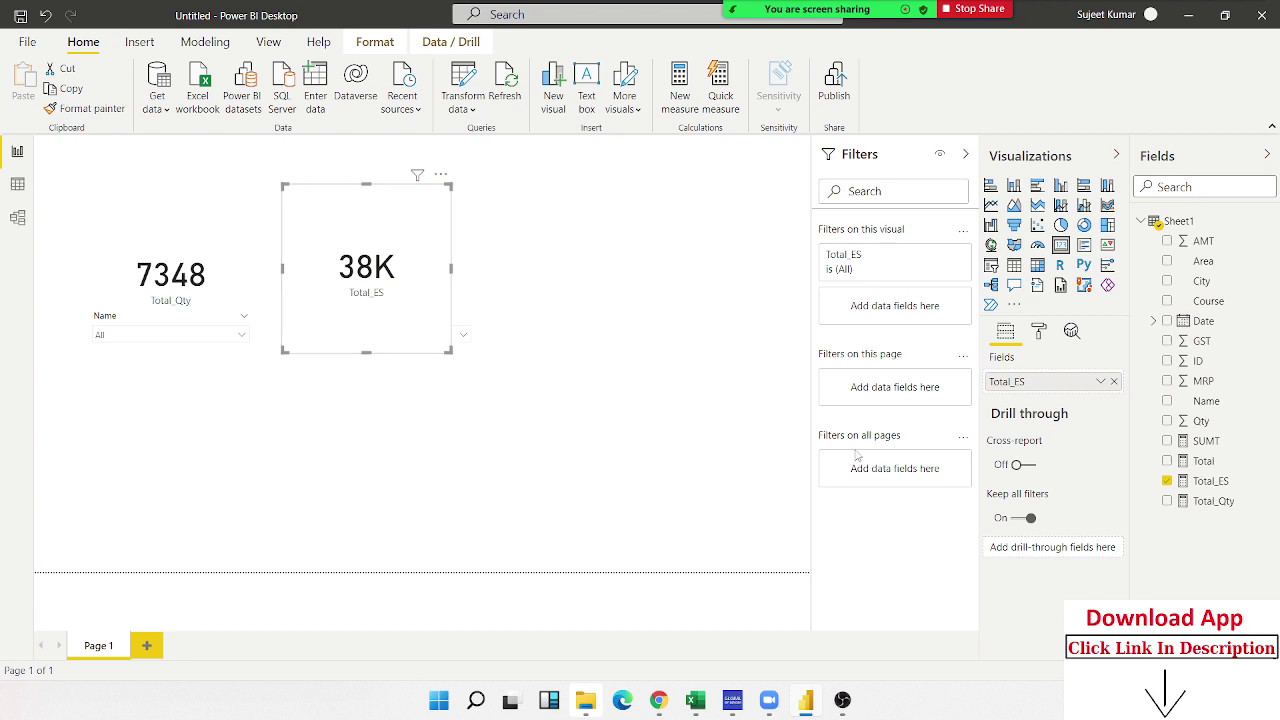
- Review the formulas of the Total_ES, Total_Qty and SUMT measures
left_click(1210, 481)
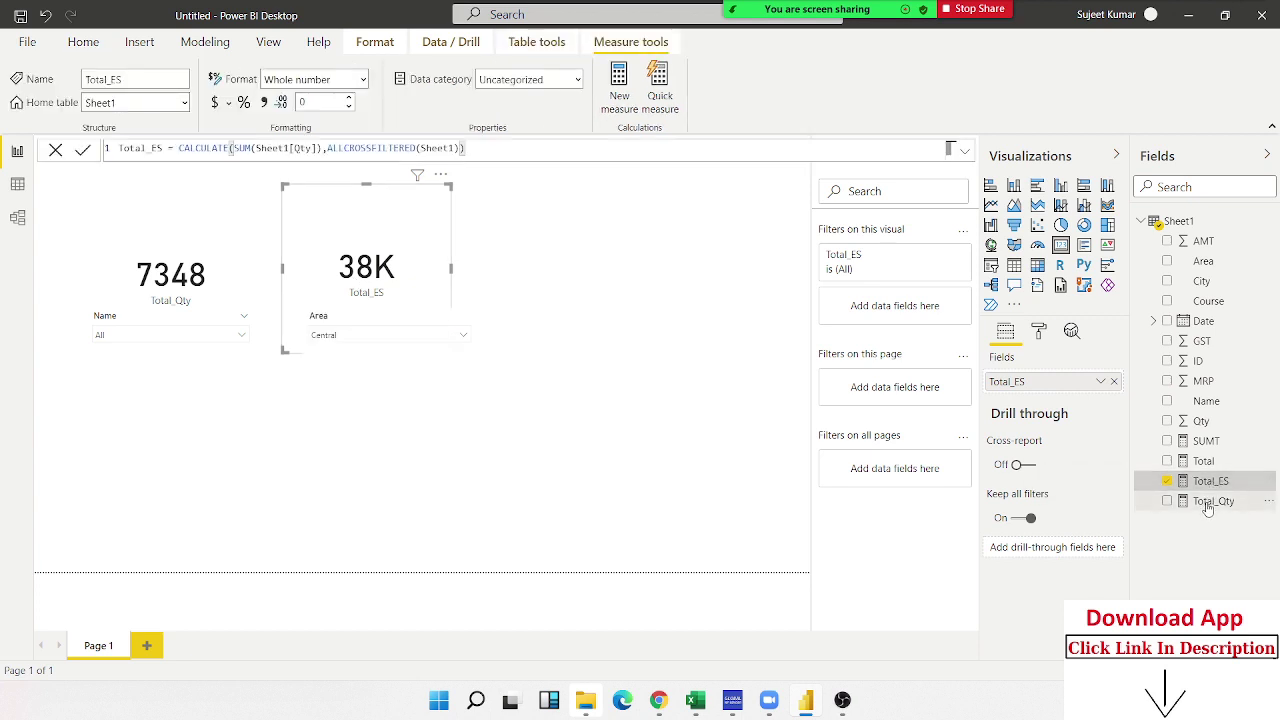
left_click(1212, 500)
left_click(1207, 479)
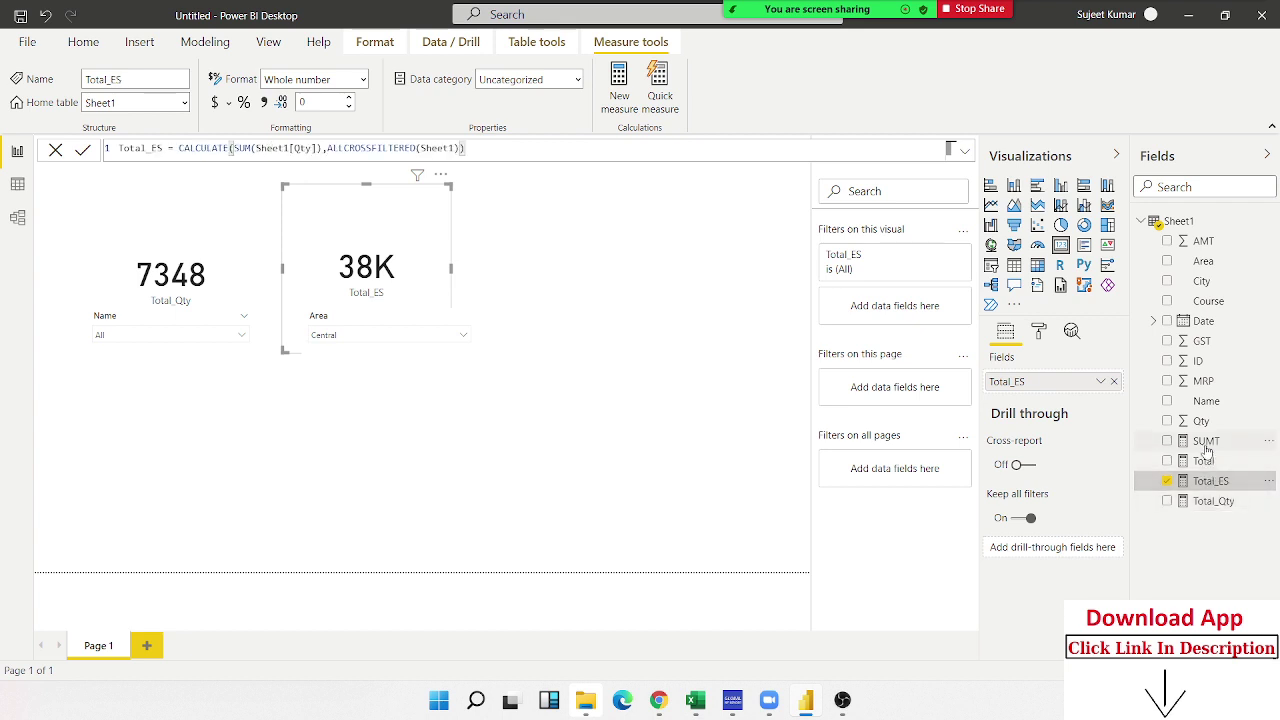
left_click(1207, 450)
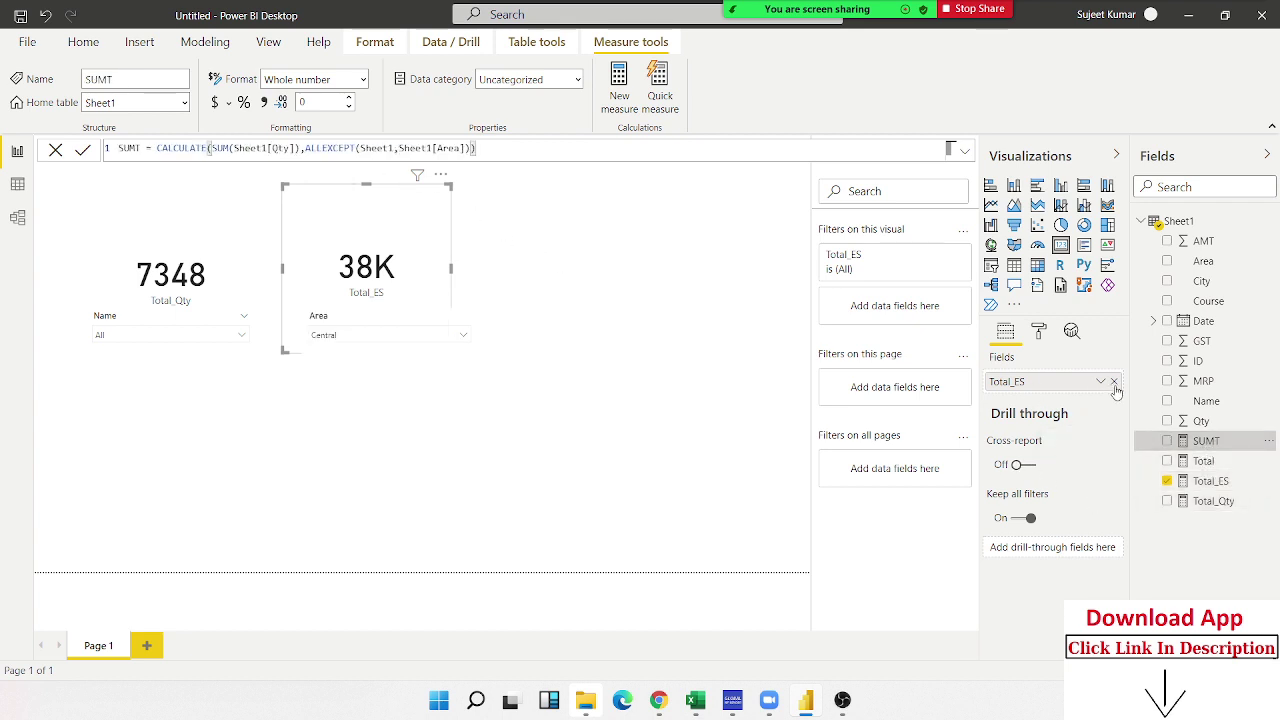
- Replace Total_ES in the second card with the SUMT measure, removing the stray SUMT filter
left_click(1116, 387)
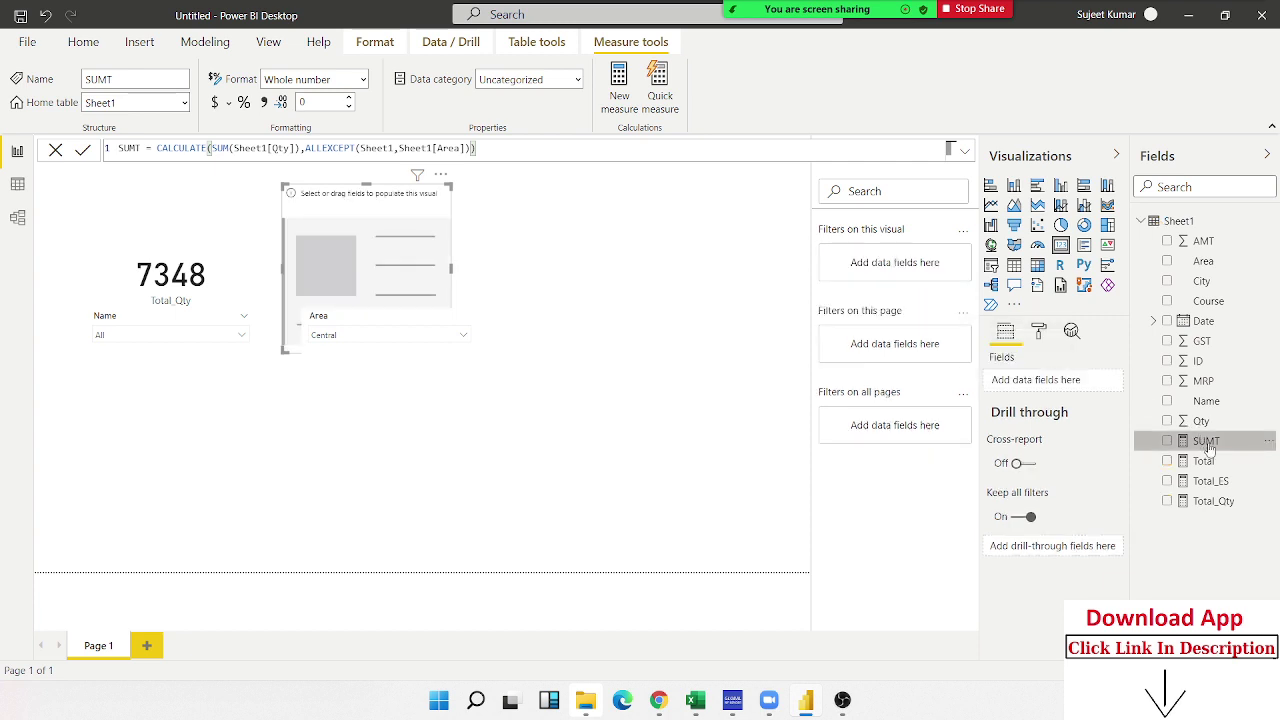
mouse_move(1208, 452)
left_mouse_down()
mouse_move(1013, 372)
mouse_move(915, 365)
mouse_move(872, 345)
mouse_move(880, 278)
left_mouse_up()
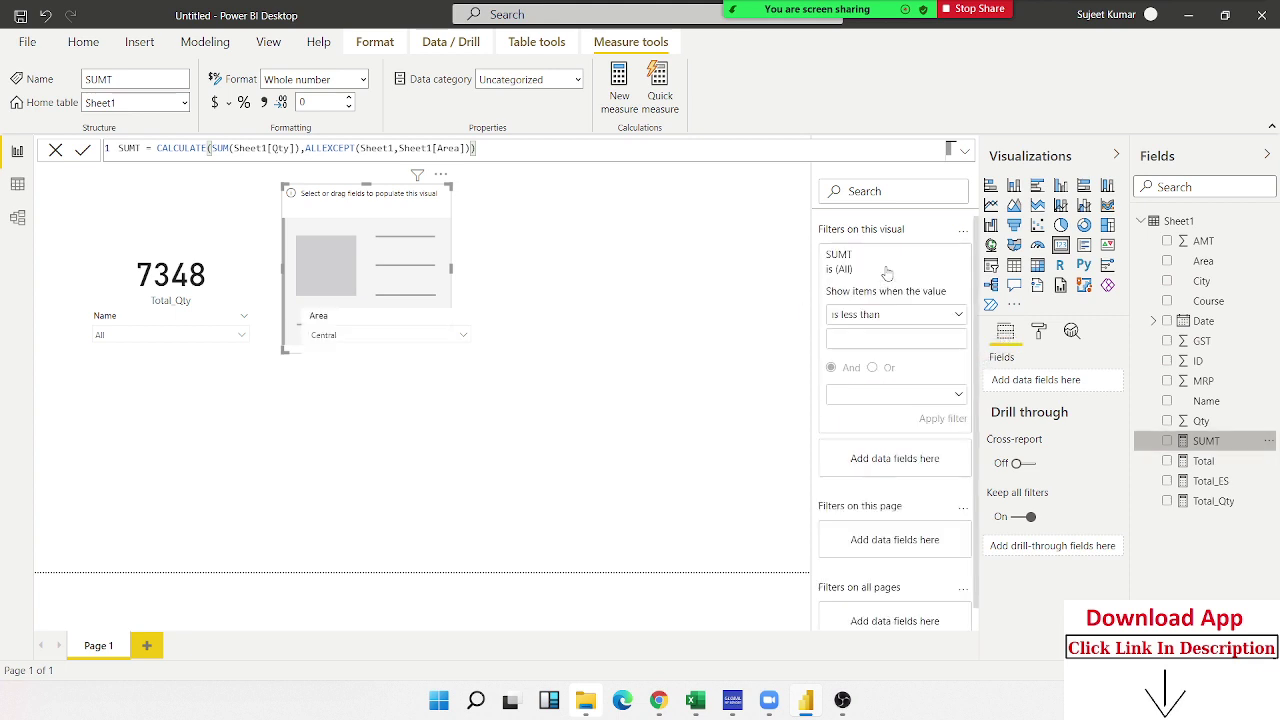
mouse_move(893, 262)
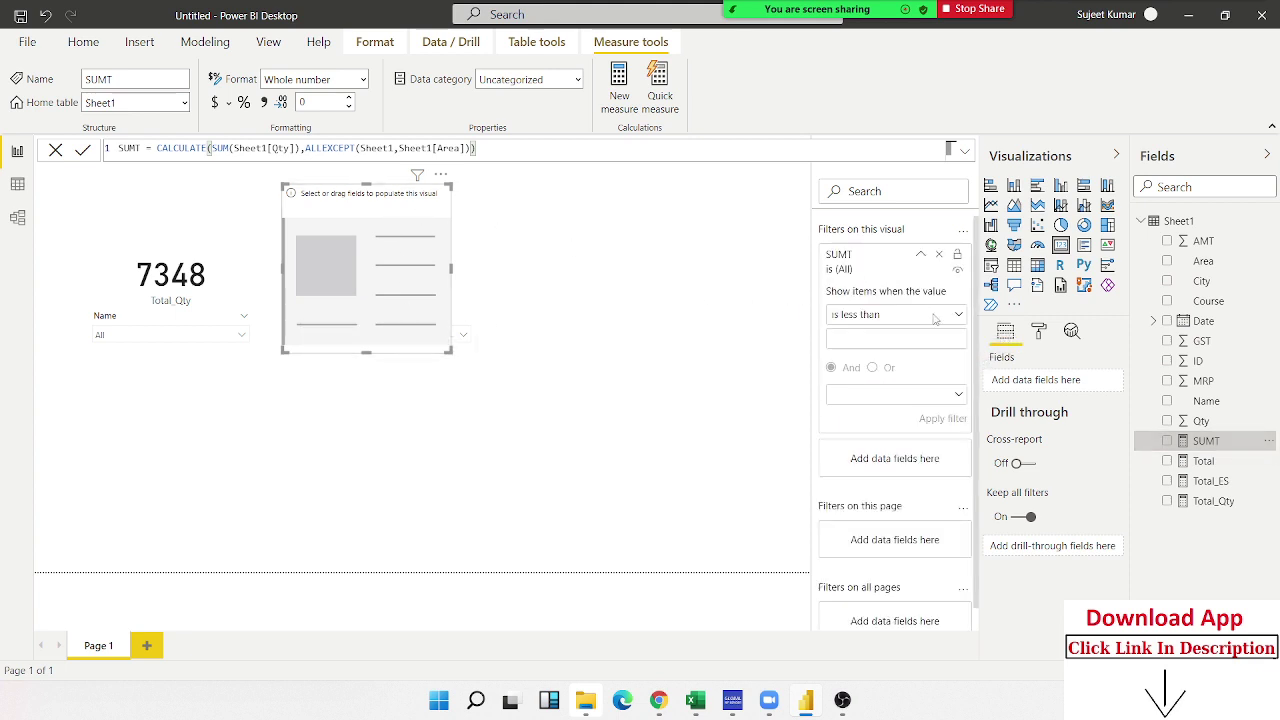
left_click(938, 254)
mouse_move(1205, 440)
left_mouse_down()
mouse_move(1052, 397)
mouse_move(1050, 385)
left_mouse_up()
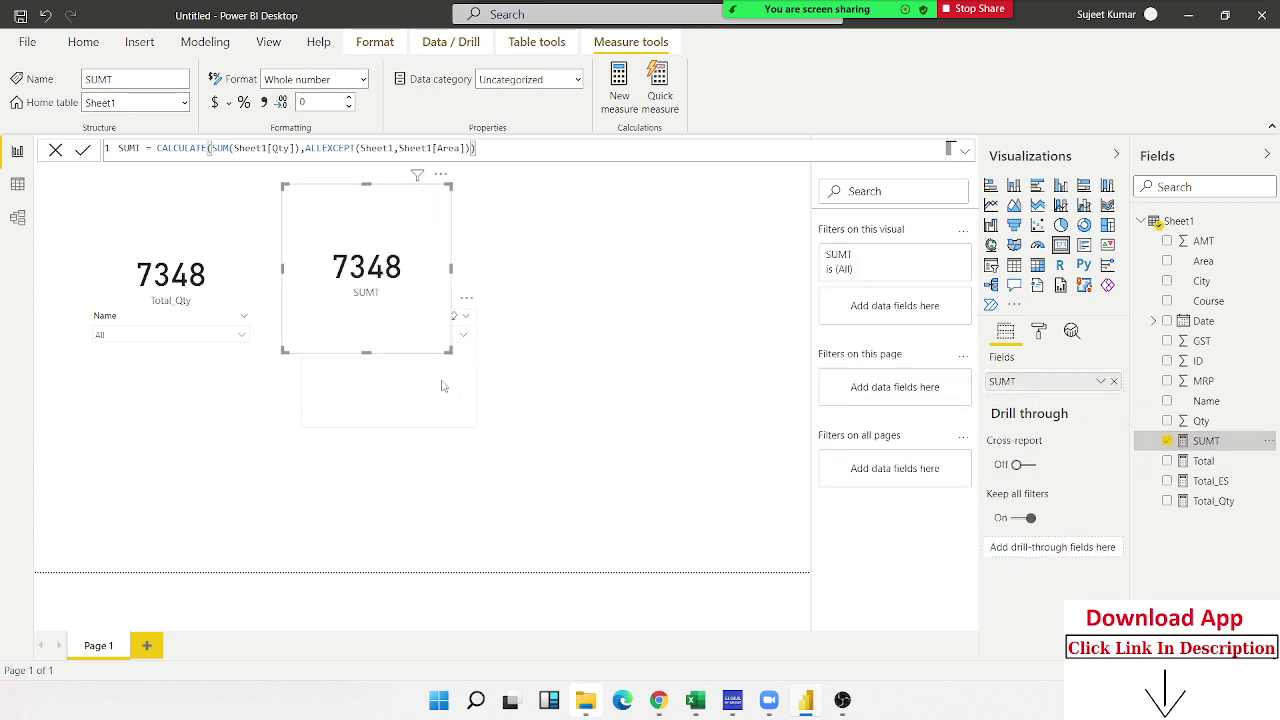
- Filter the Area slicer to South to test the card values
left_click(438, 384)
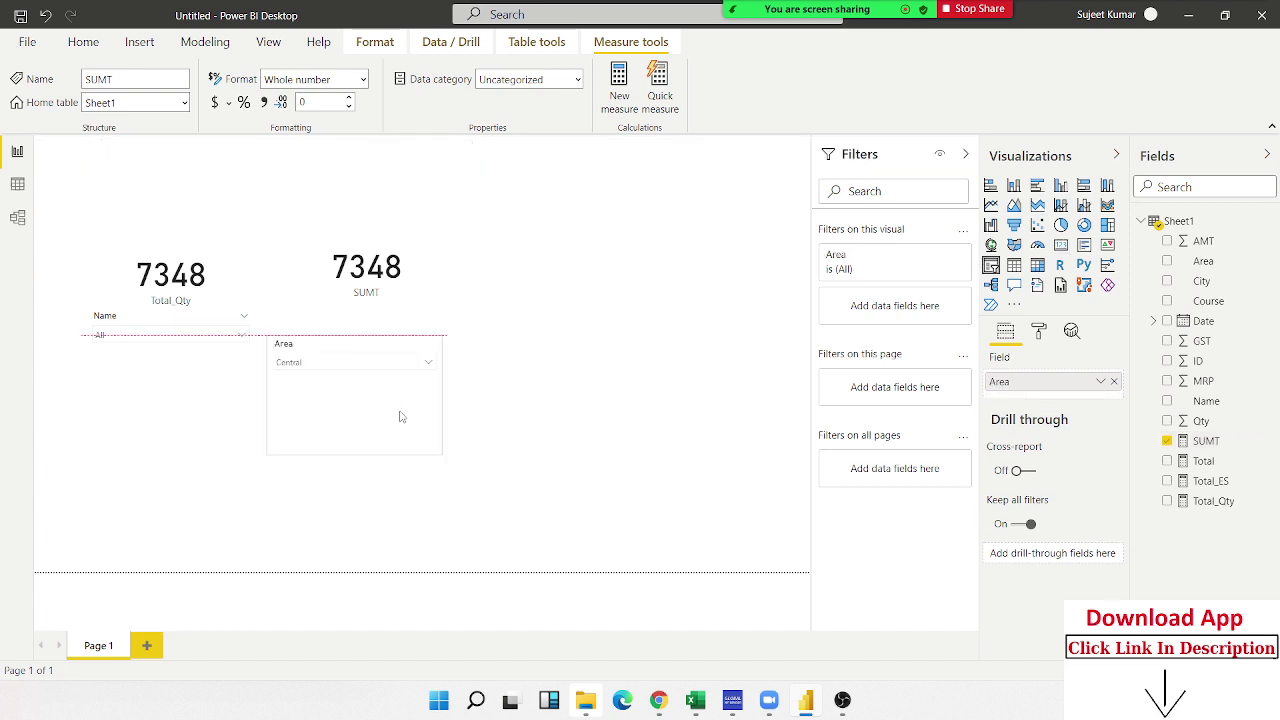
left_click(424, 364)
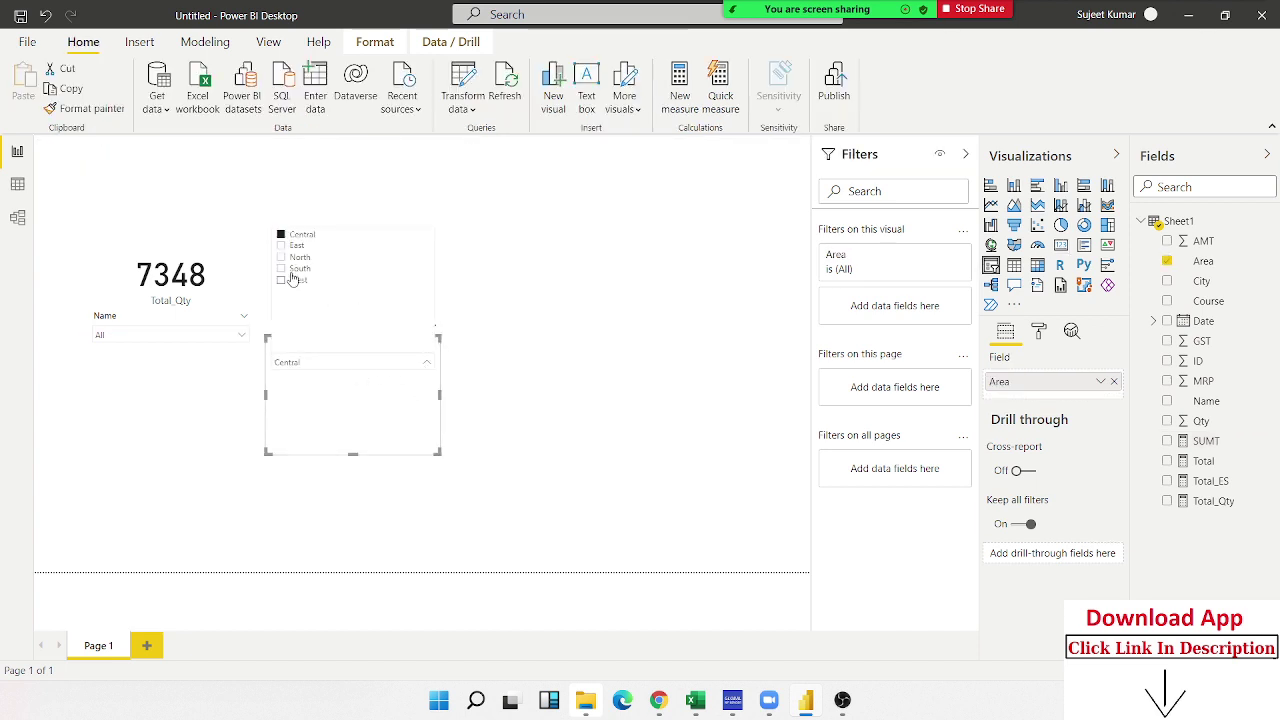
left_click(290, 270)
left_click(555, 313)
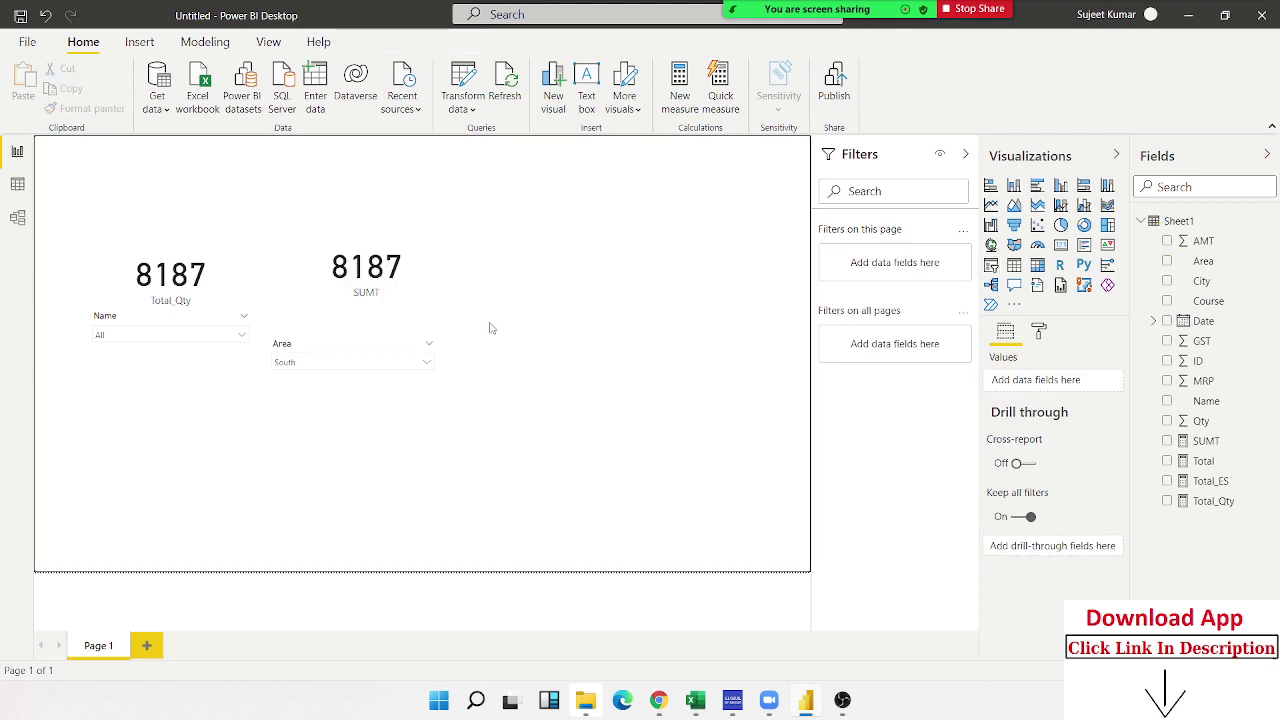
- Move the Area slicer to the upper right, shorten it, and step through North, East, then Central
mouse_move(352, 353)
left_click_drag(346, 349, 656, 270)
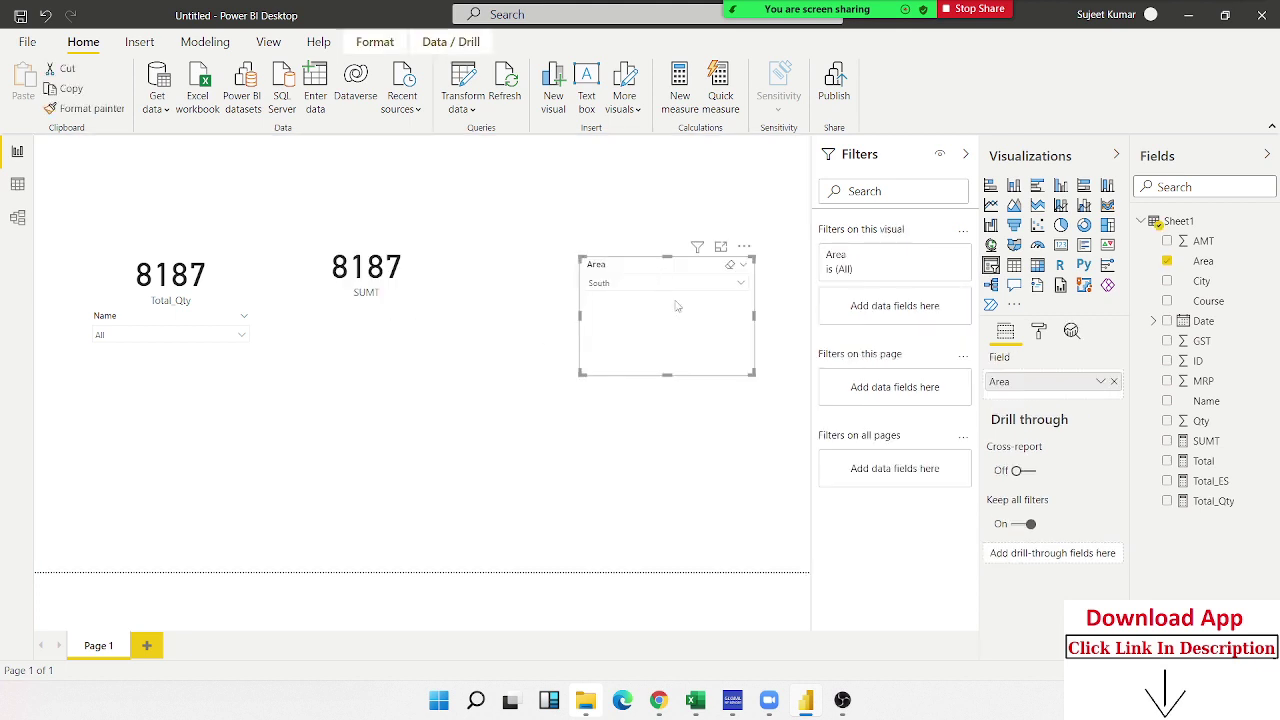
left_click_drag(758, 358, 770, 306)
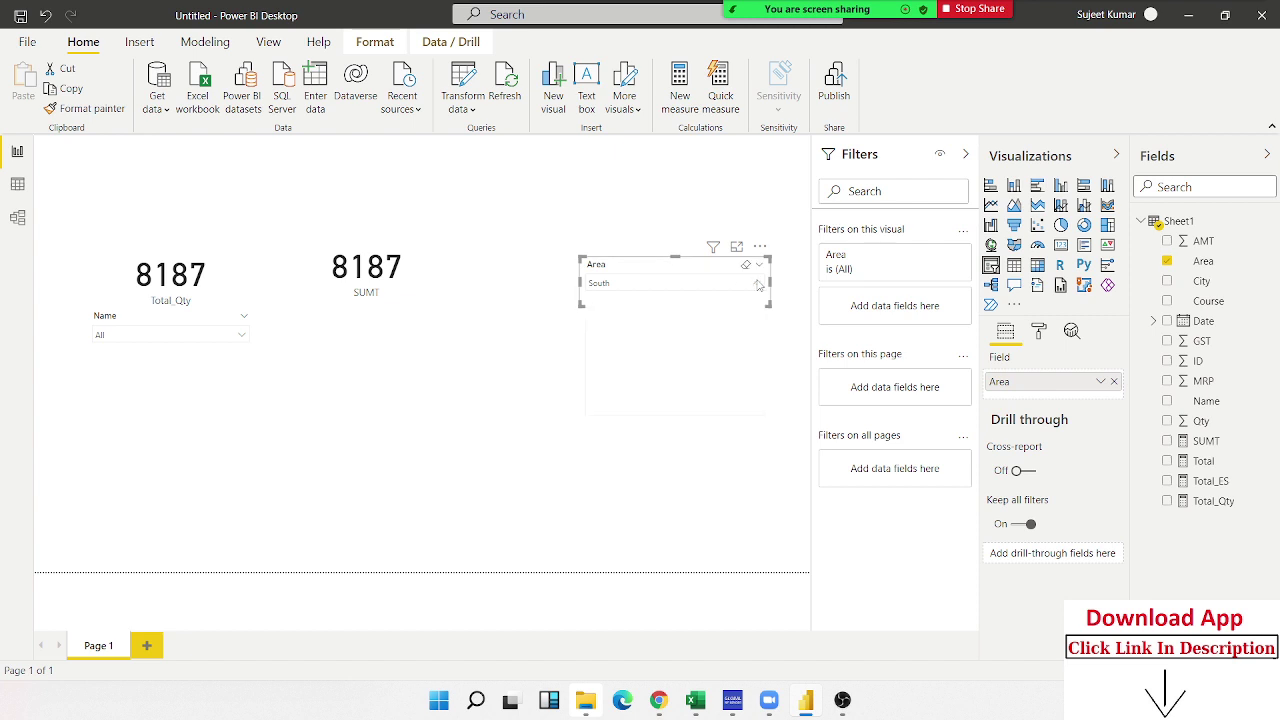
left_click(757, 283)
left_click(613, 320)
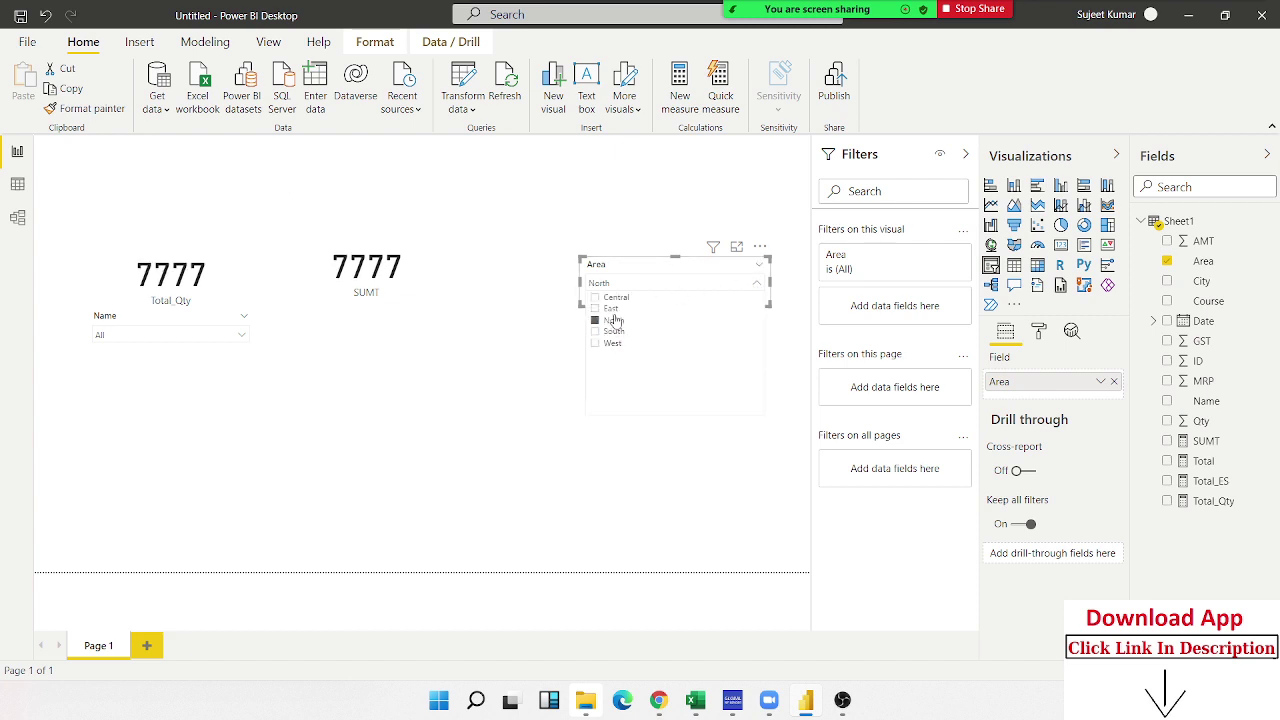
left_click(613, 309)
left_click(614, 297)
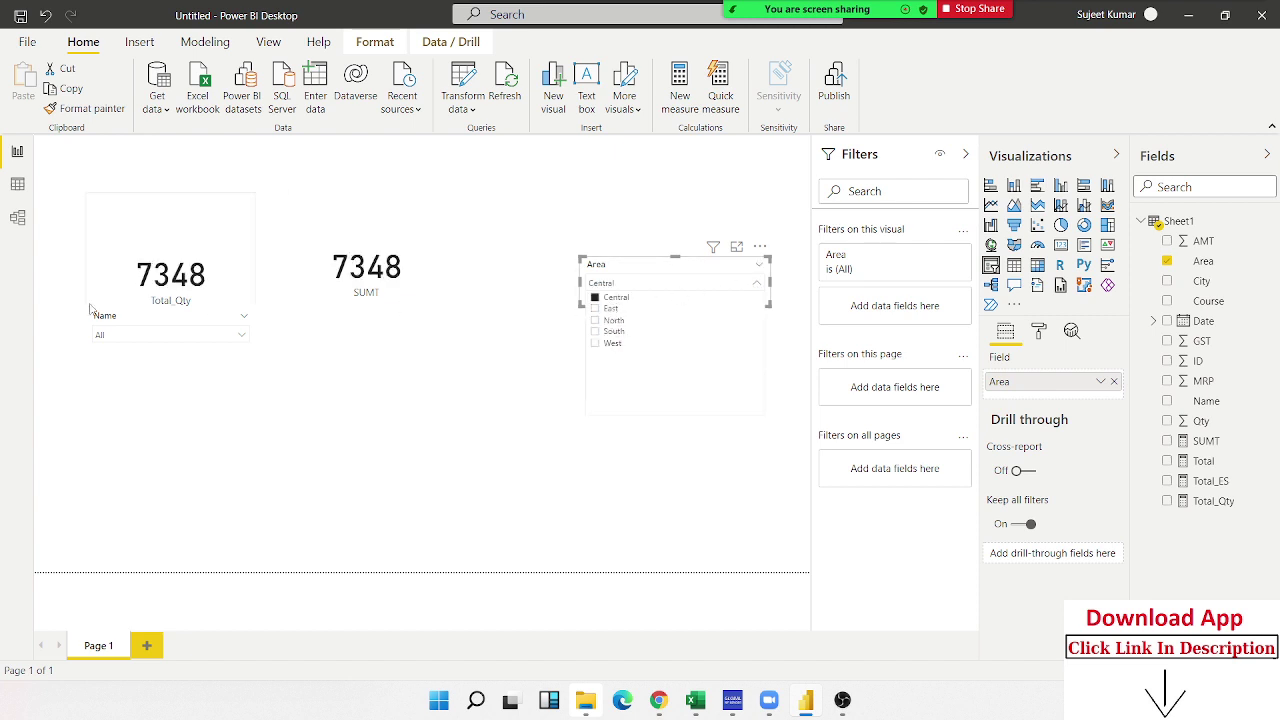
- Shorten the Total_Qty and SUMT cards and place the Area slicer beside the Name slicer
left_click(146, 283)
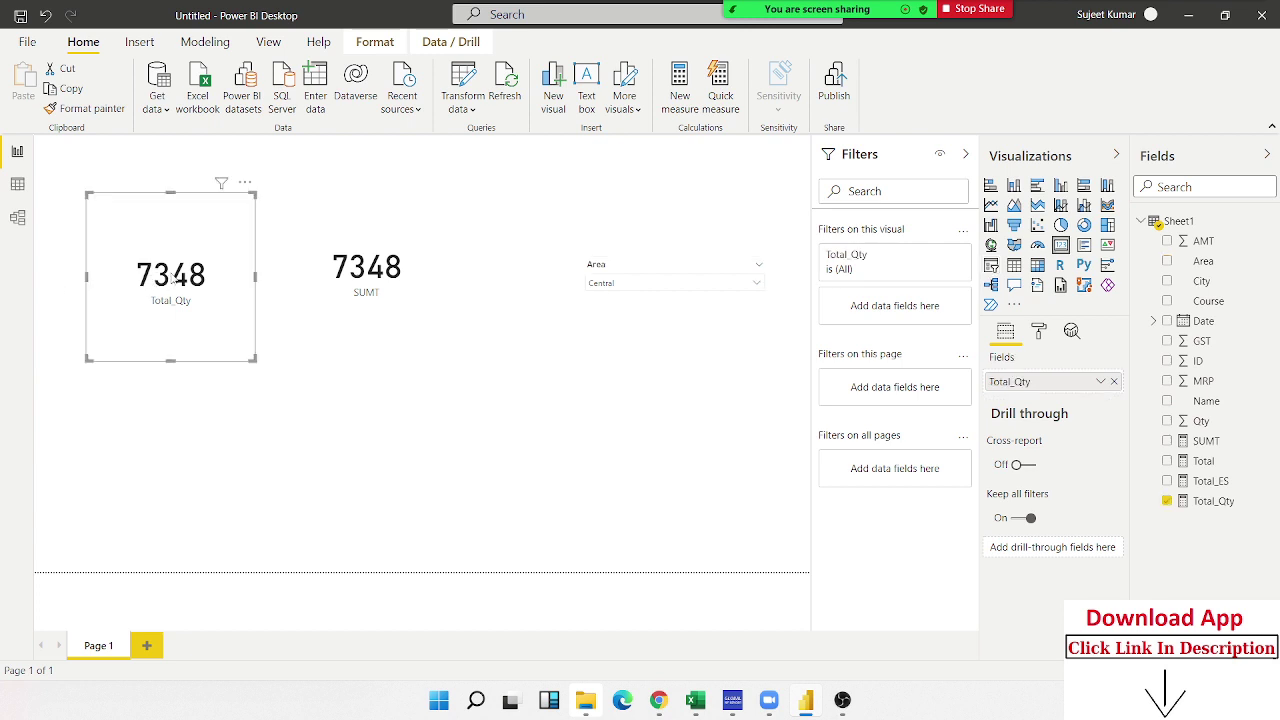
left_click_drag(253, 357, 256, 296)
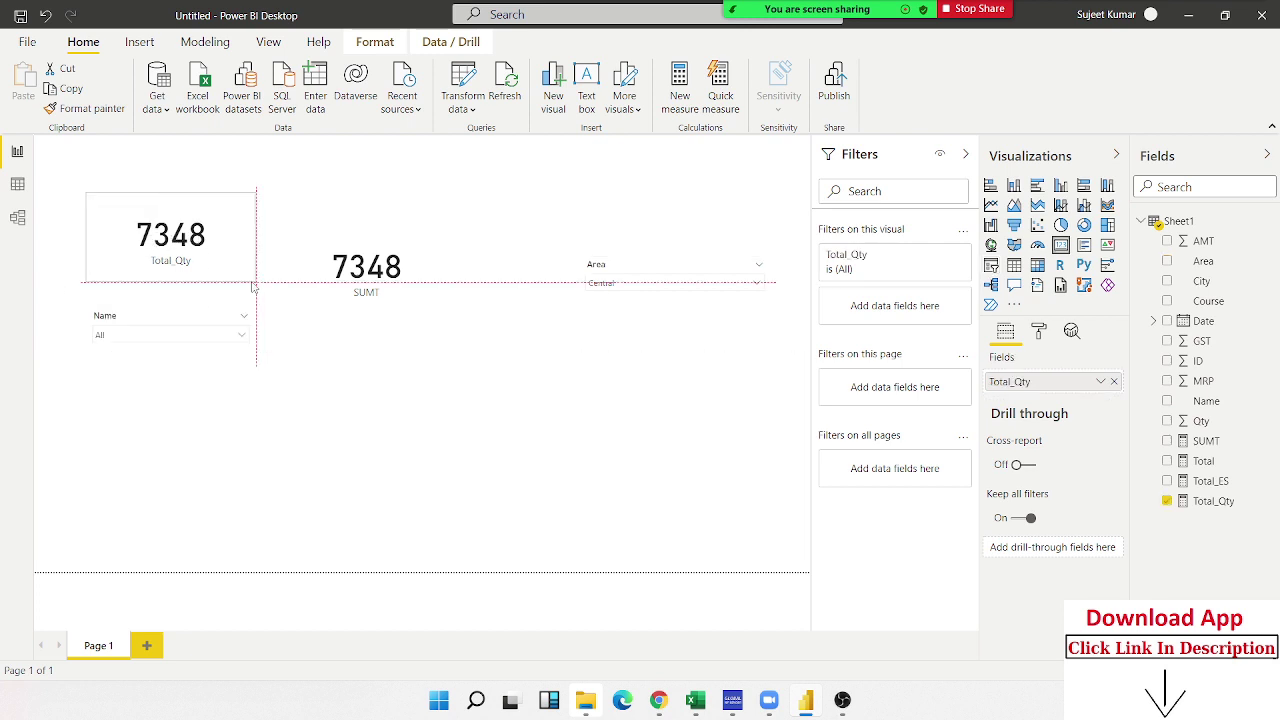
left_click(408, 296)
left_click_drag(450, 352, 446, 296)
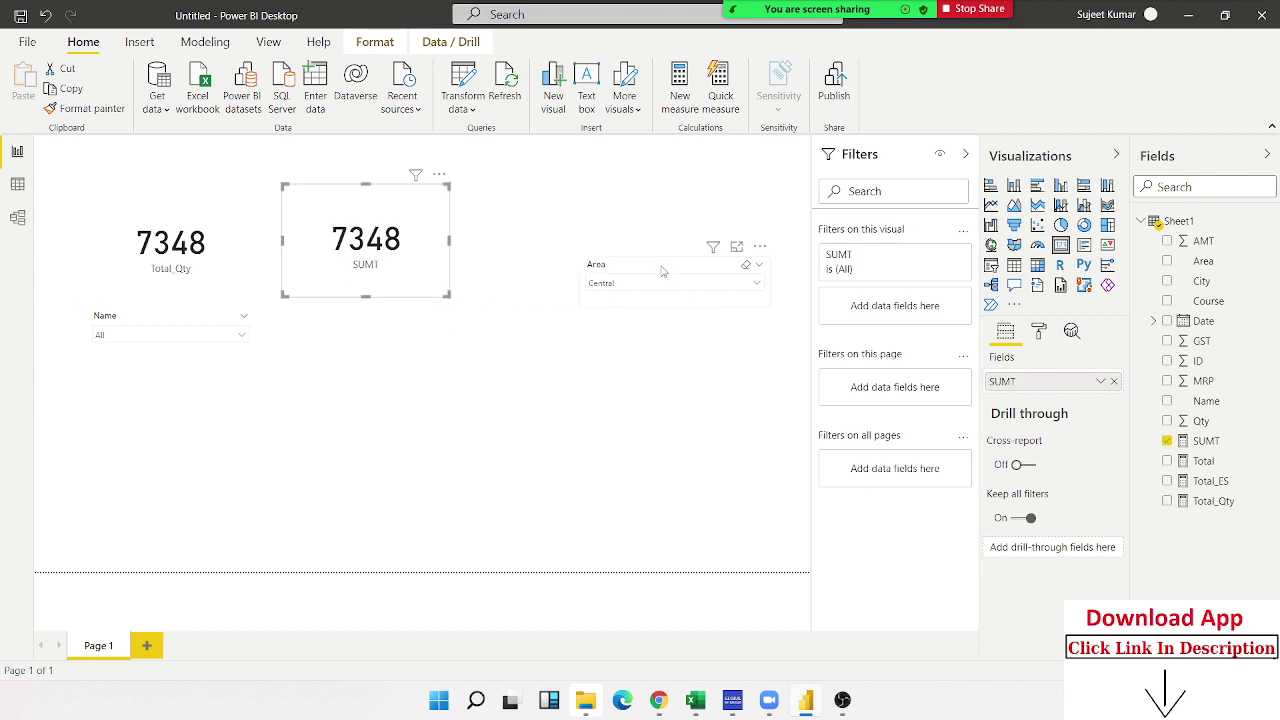
left_click_drag(624, 281, 377, 322)
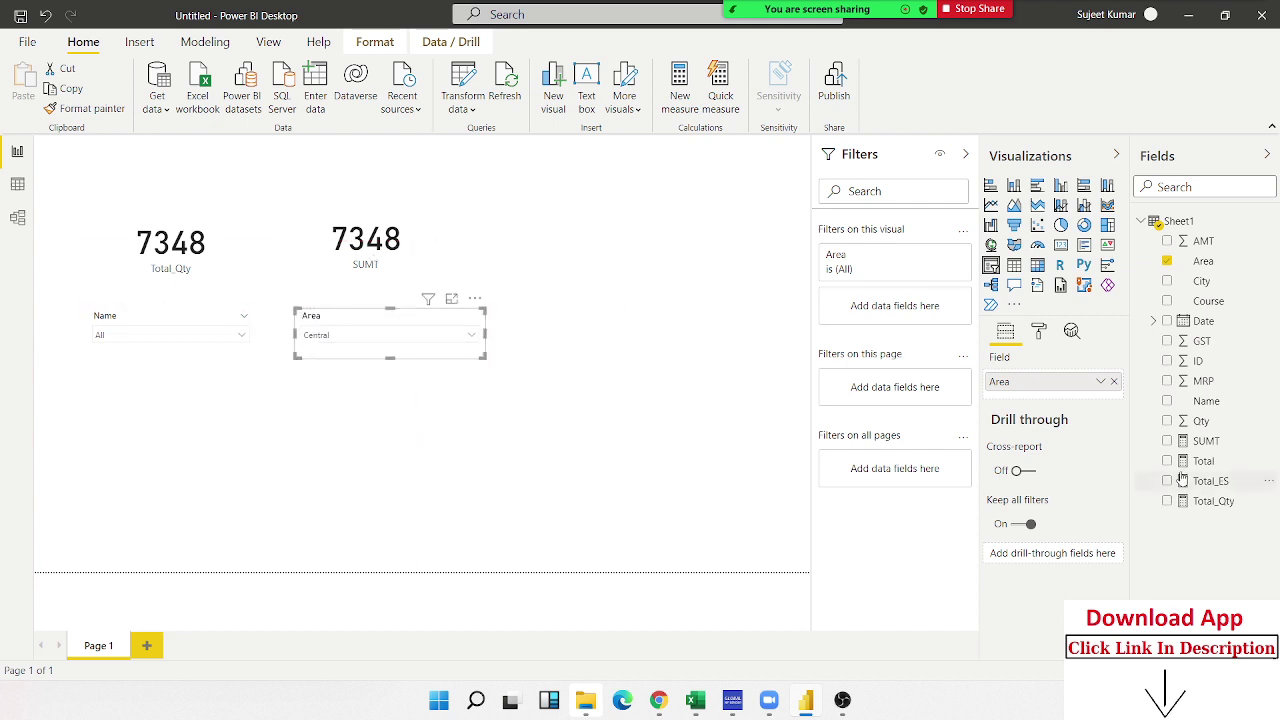
- Swap Area for Name in the second slicer, test two names, then restore Area
left_click(1114, 383)
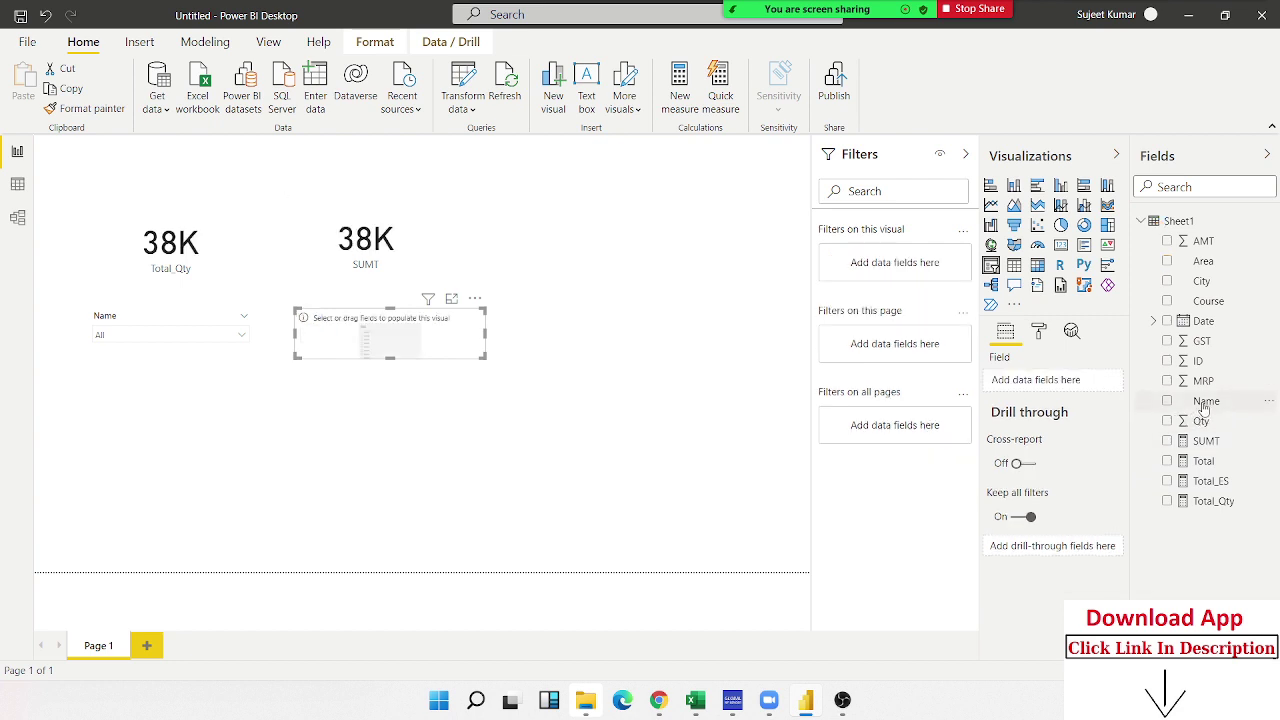
left_click_drag(1205, 401, 372, 330)
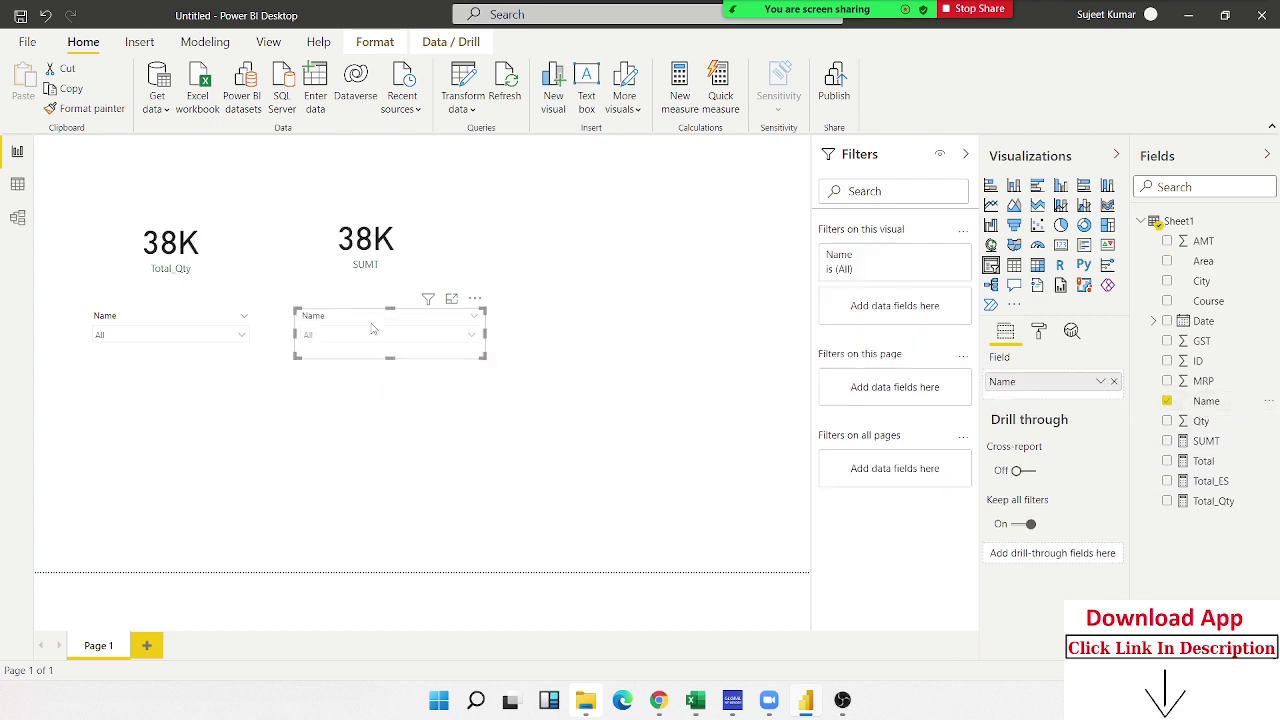
left_click(323, 362)
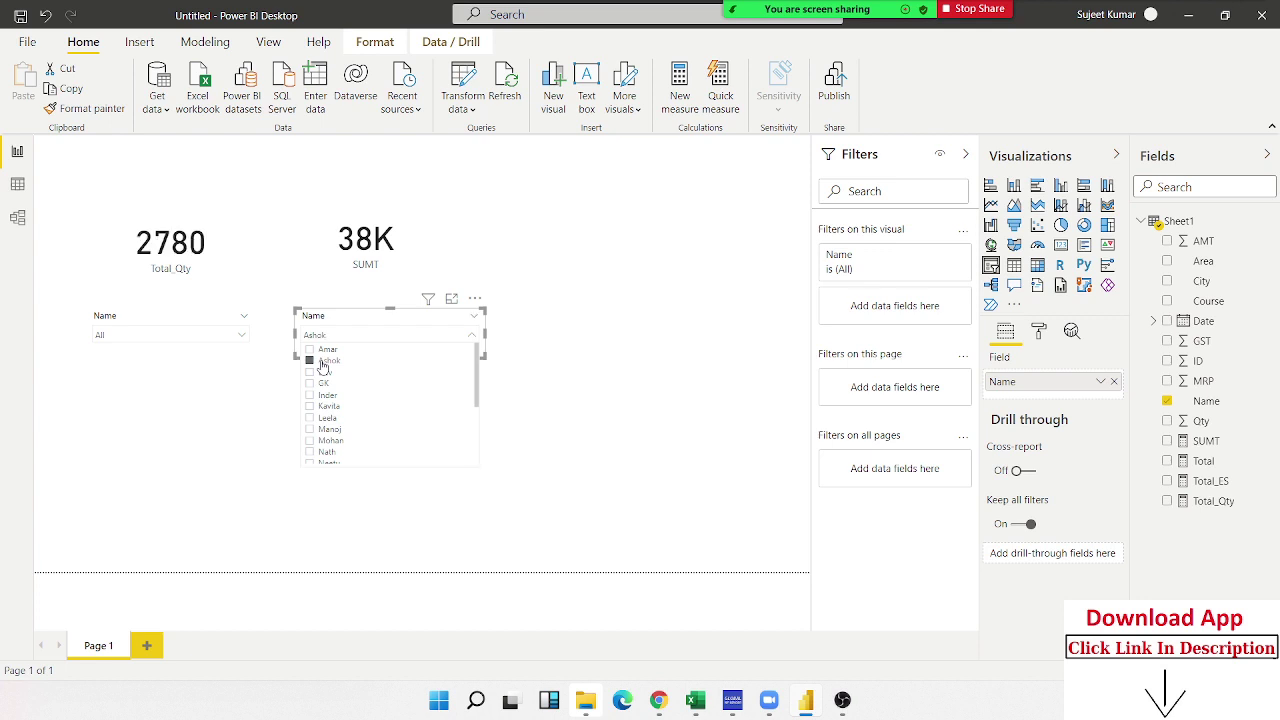
left_click(323, 372)
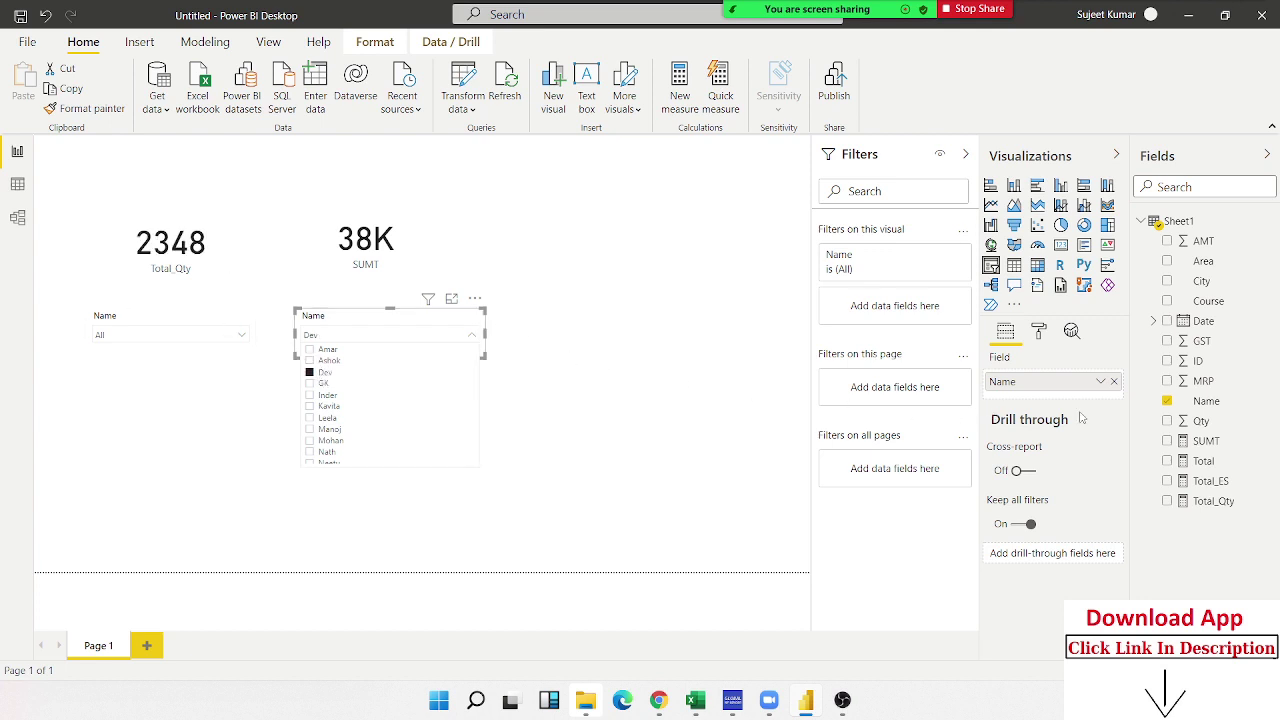
left_click(1112, 383)
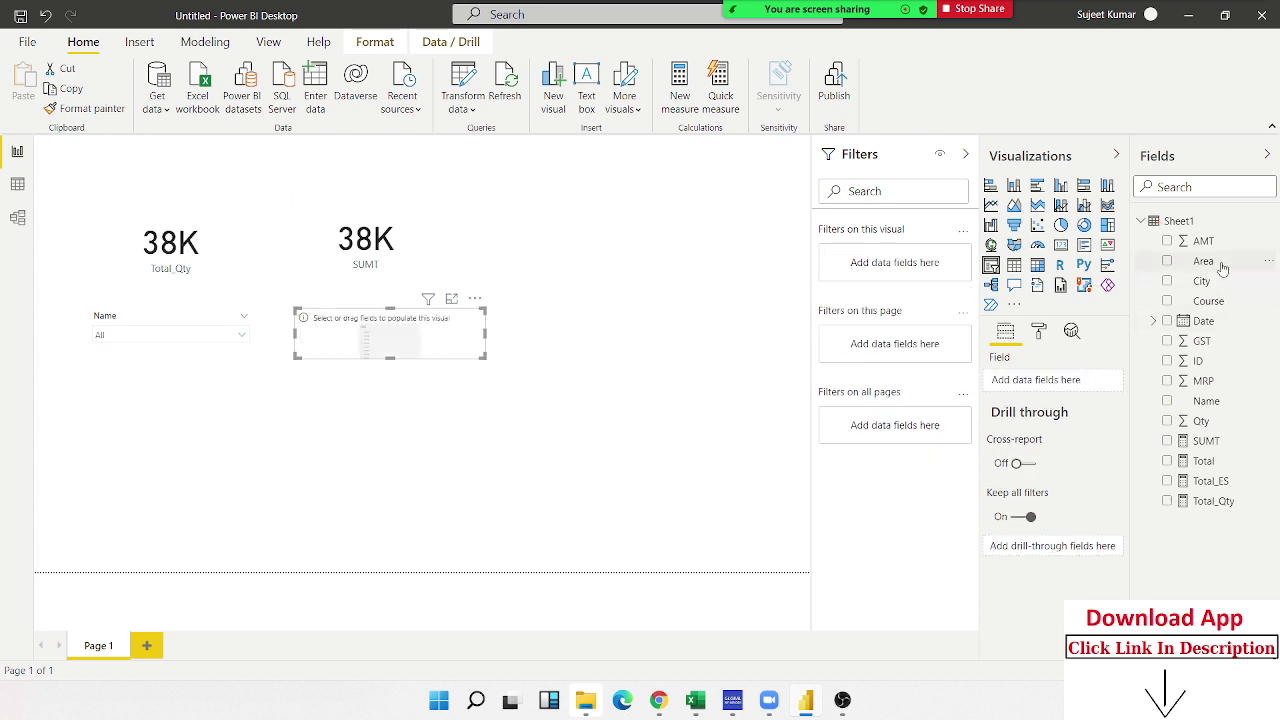
left_click_drag(1222, 266, 1056, 383)
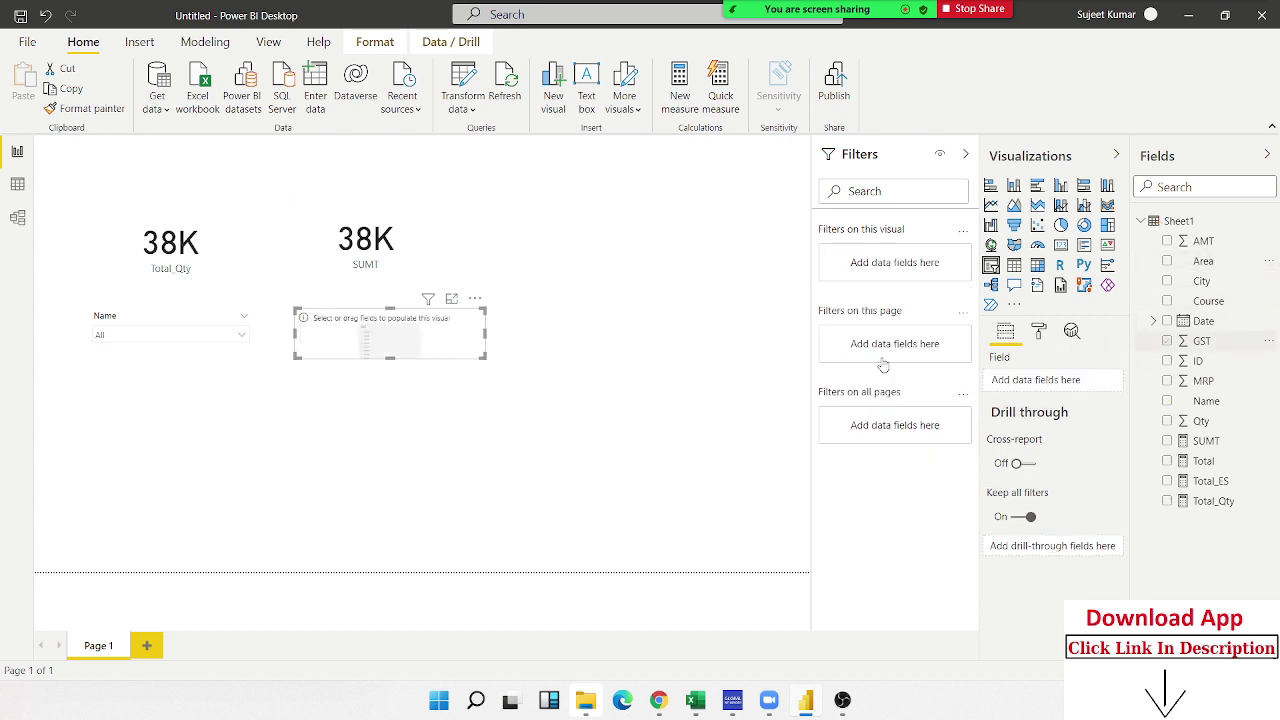
- Compare both cards for North, West, East and Central, ending on Central at 7348, then minimize to the desktop
left_click(475, 338)
left_click(309, 372)
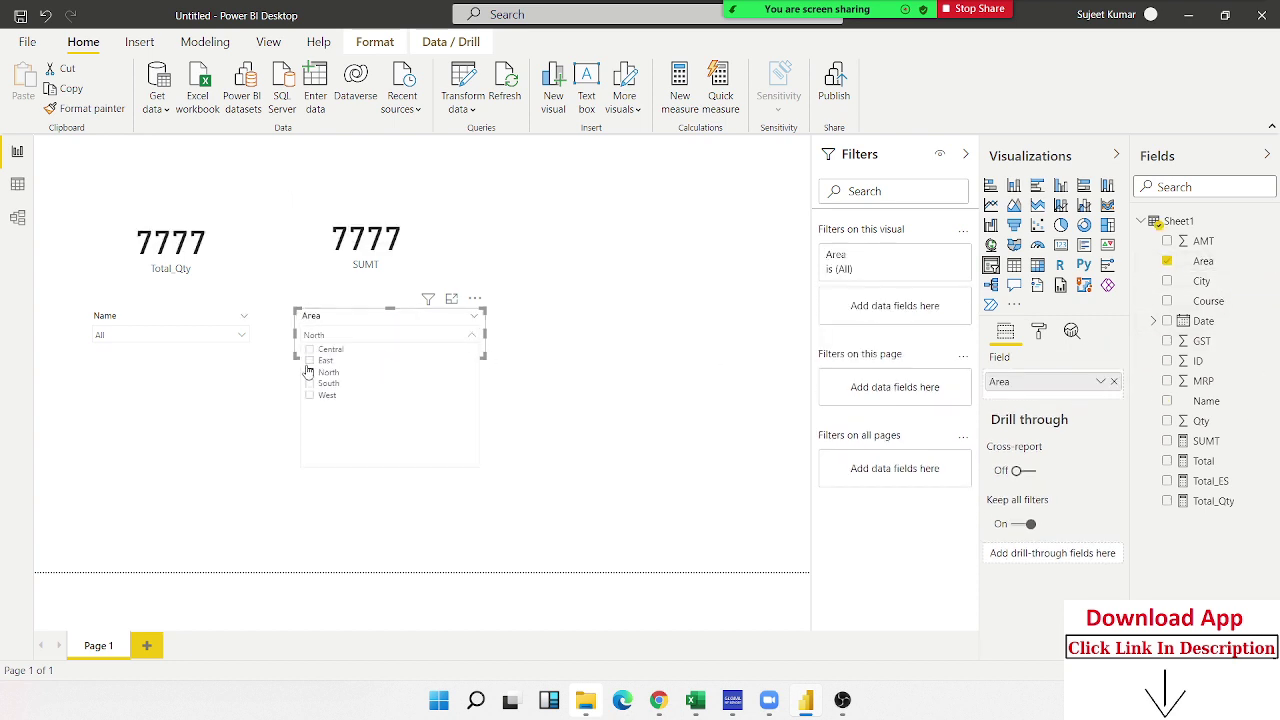
left_click(310, 396)
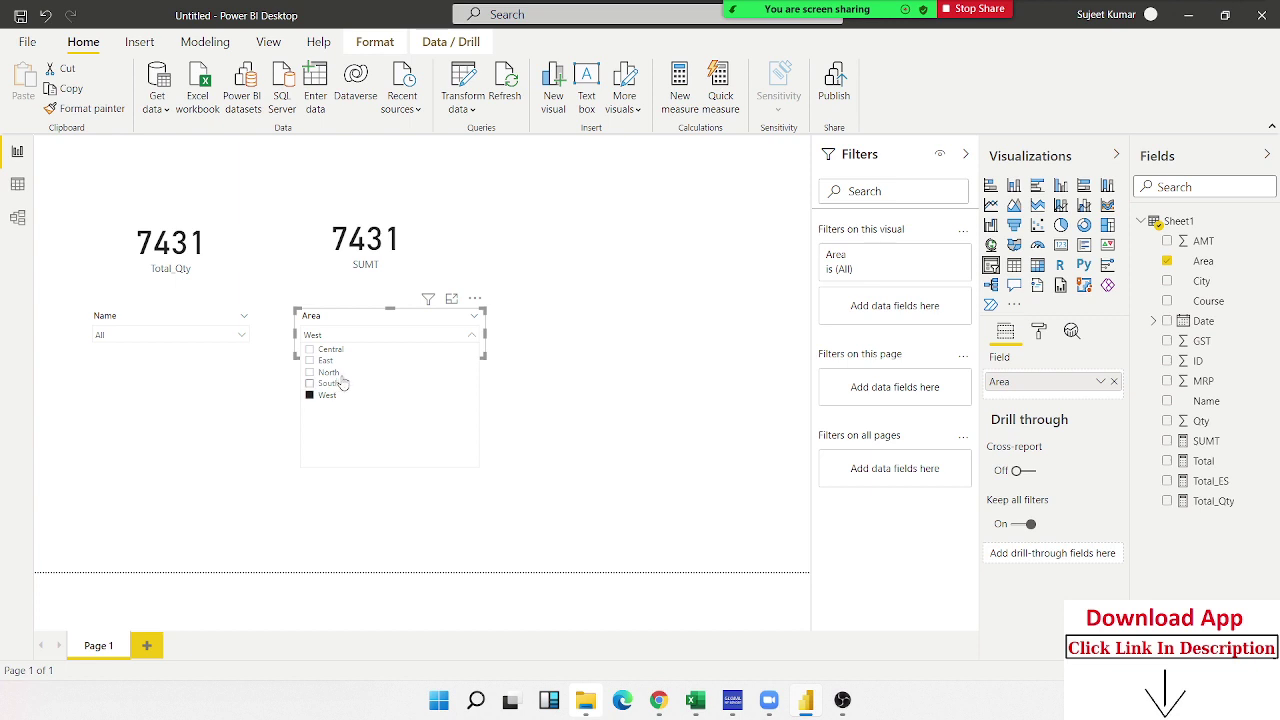
left_click(324, 362)
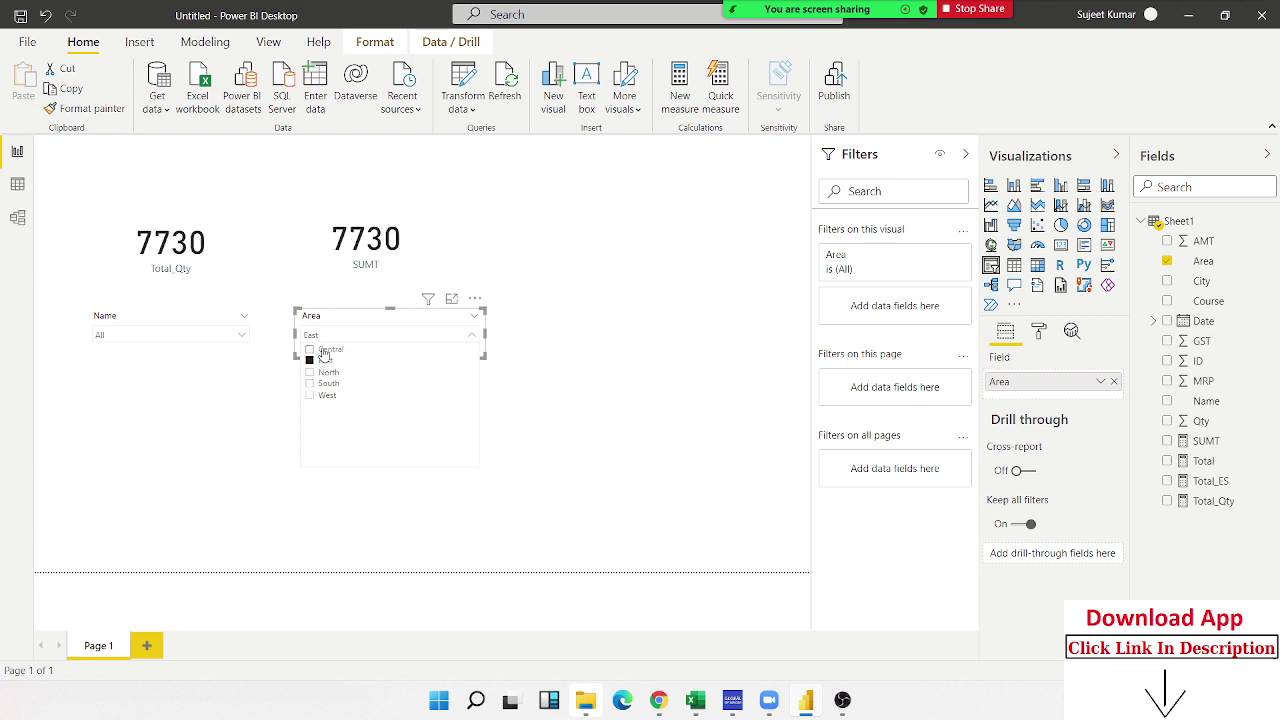
left_click(322, 349)
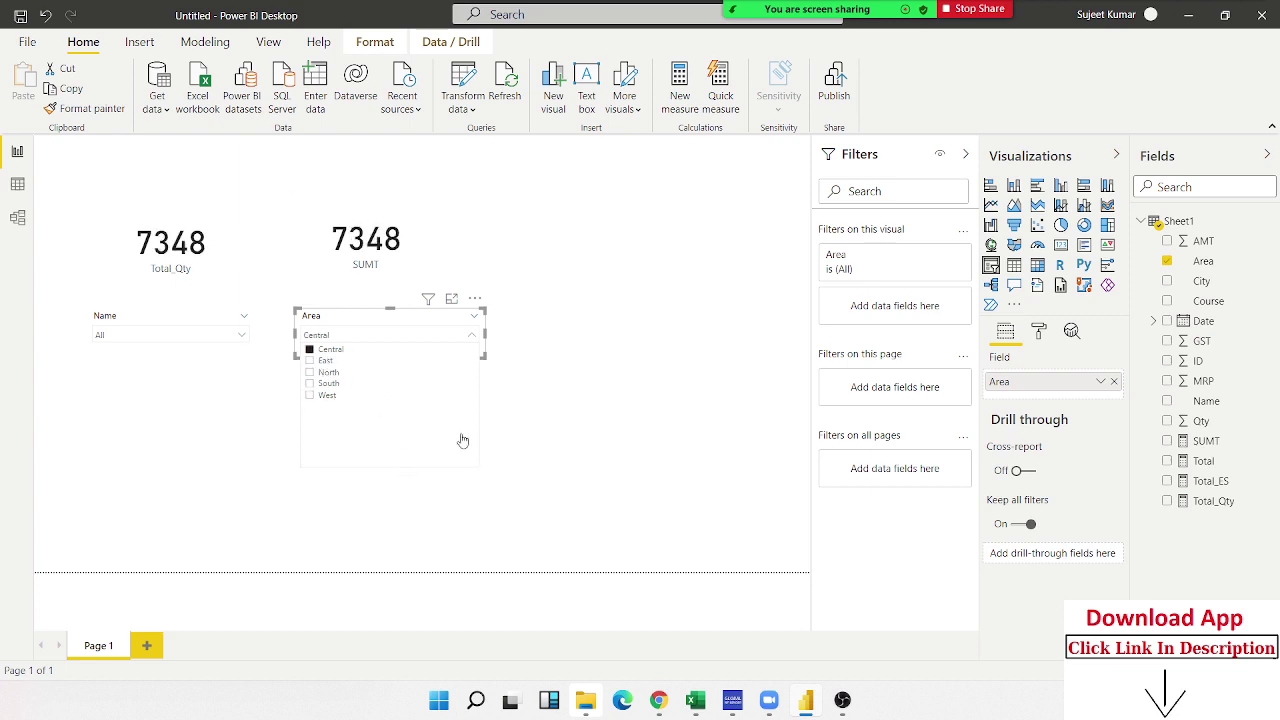
left_click(619, 335)
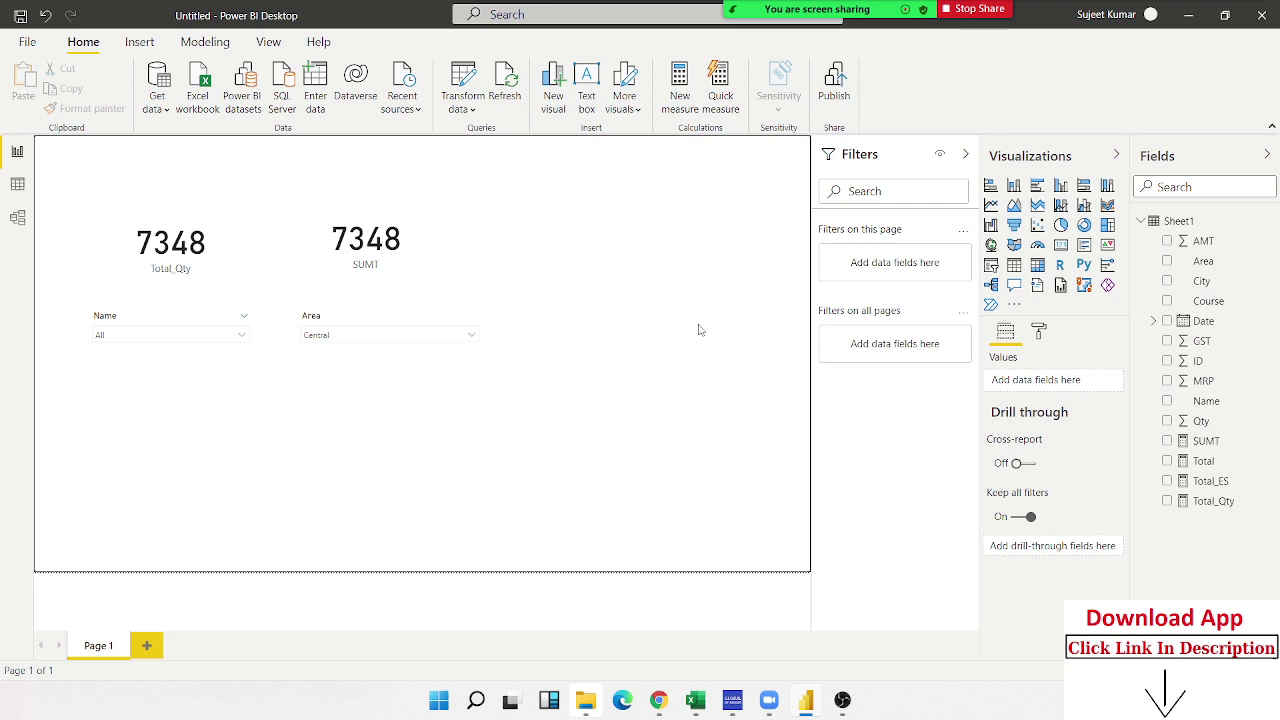
key("super+d")
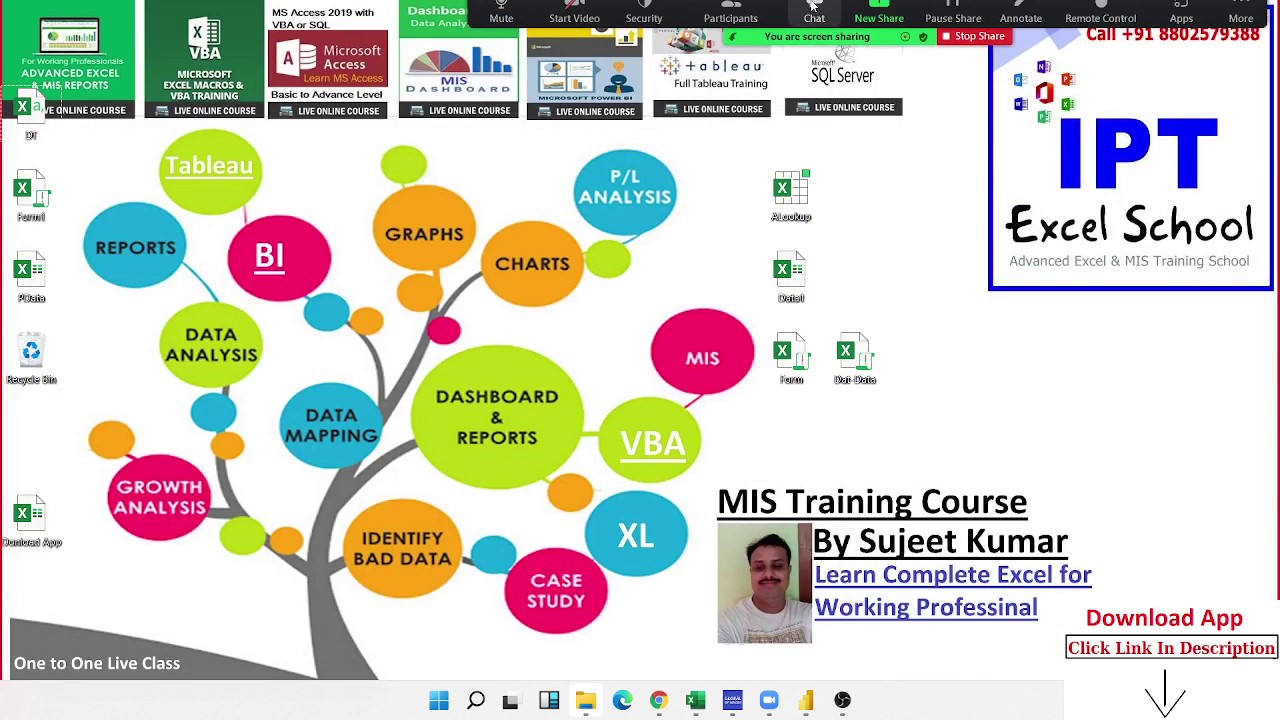